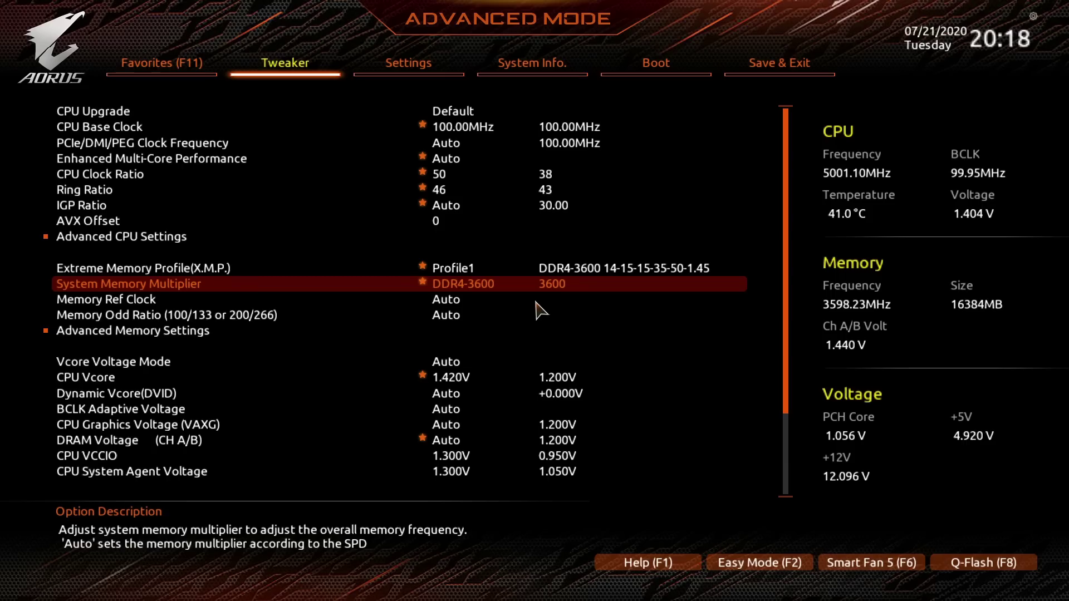
Verify CPU Clock Ratio 50, Ring Ratio 46 and AVX Offset 0, then save with F10 and boot Windows.
{"action": "key", "text": "Up"}
{"action": "key", "text": "Up"}
{"action": "key", "text": "Up"}
{"action": "key", "text": "Up"}
{"action": "key", "text": "Up"}
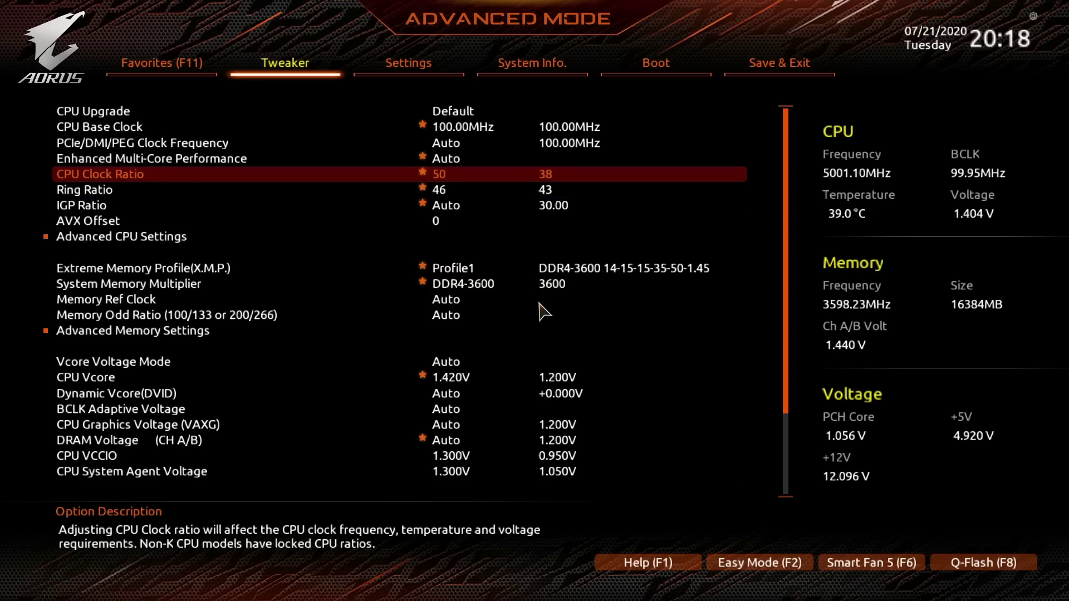
{"action": "key", "text": "Down"}
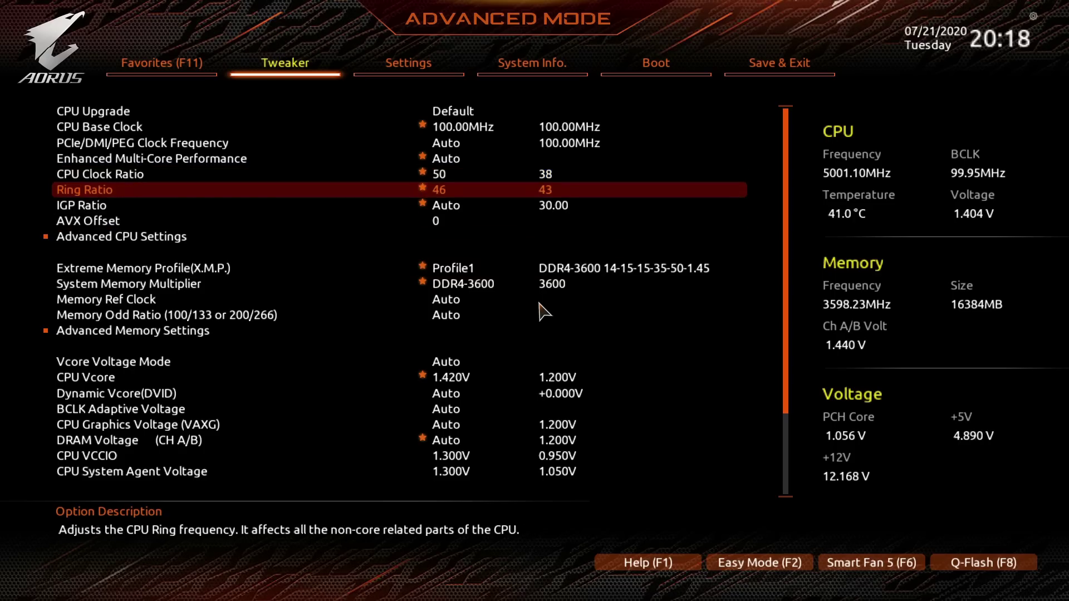
{"action": "key", "text": "Down"}
{"action": "key", "text": "Down"}
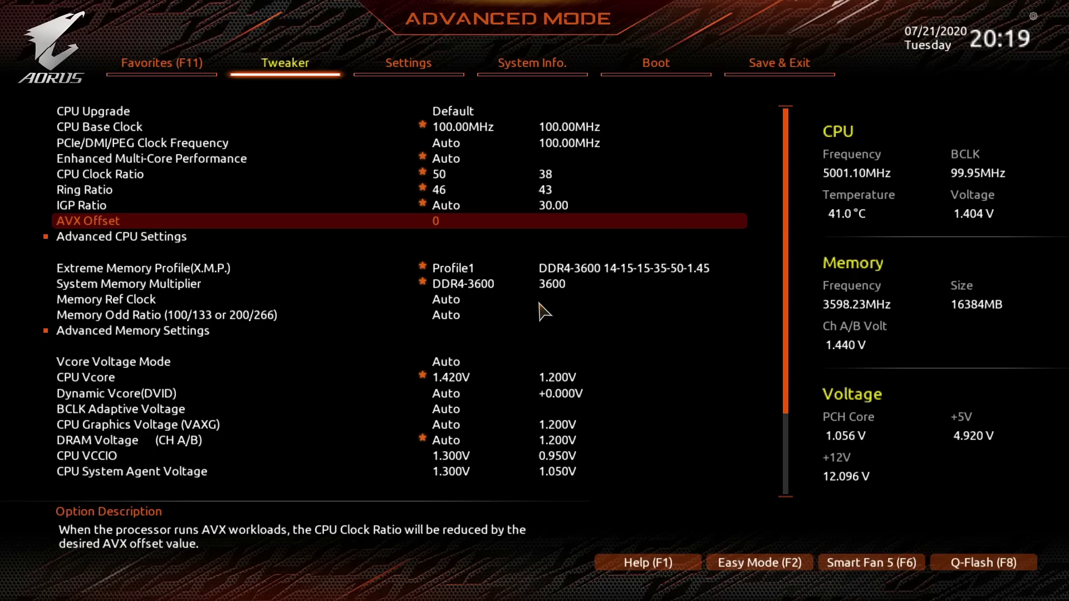
{"action": "key", "text": "F10"}
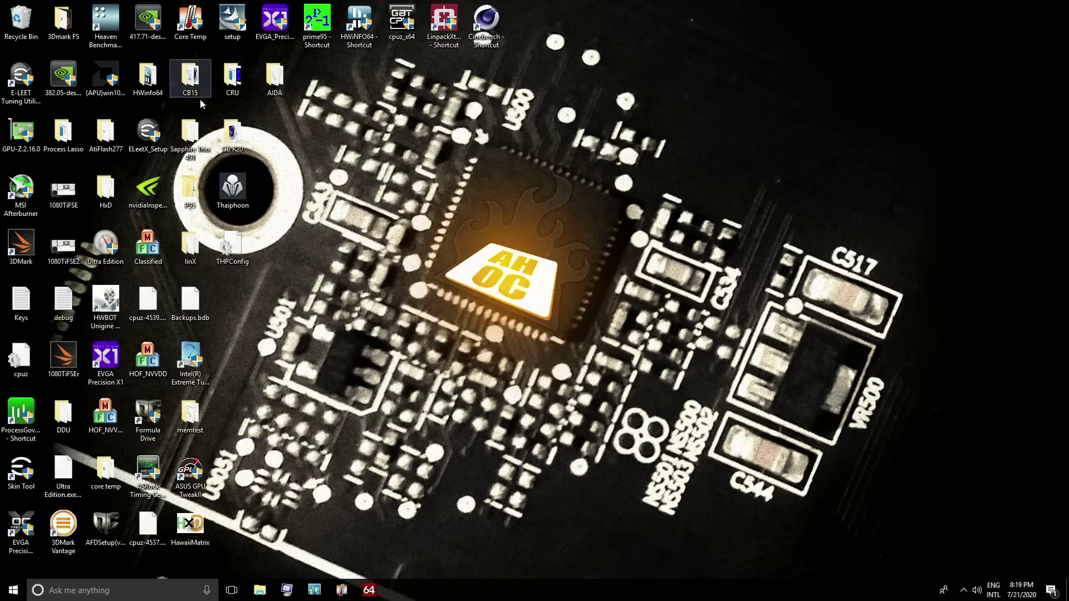
Launch Cinebench R15 from the CB15 folder, shrink and reposition its window, and close the folder.
{"action": "double_click", "coordinate": [205, 83]}
{"action": "left_click", "coordinate": [429, 158]}
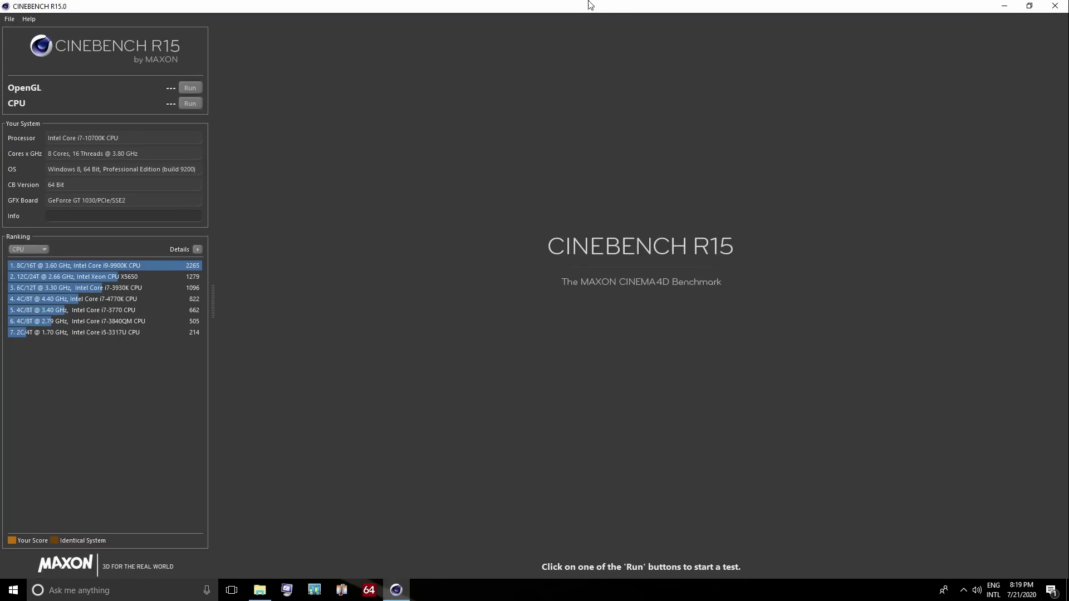
{"action": "left_click_drag", "start_coordinate": [526, 6], "coordinate": [515, 37]}
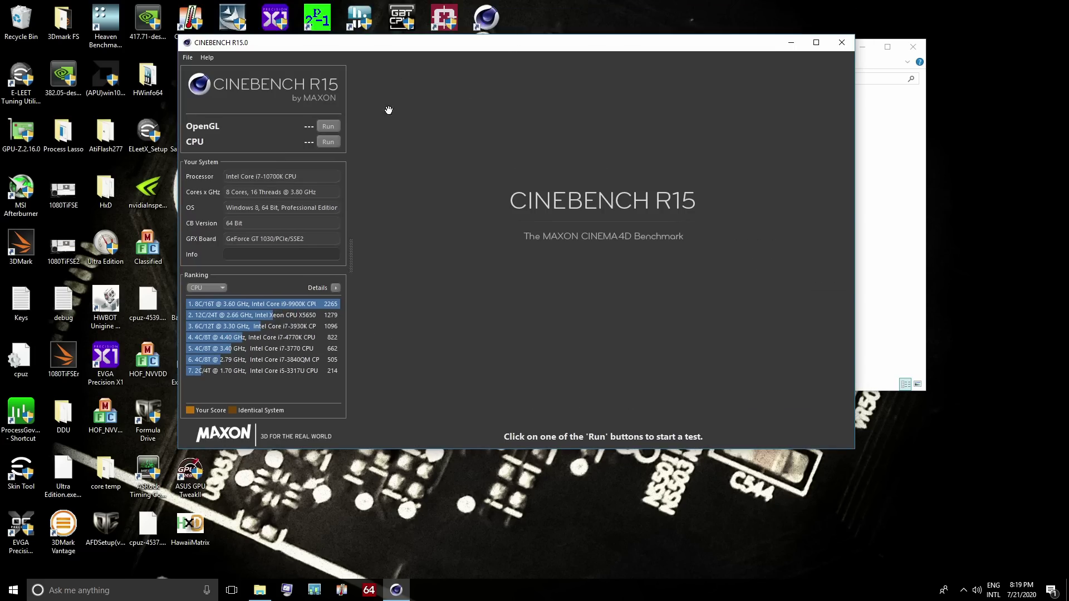
{"action": "left_click_drag", "start_coordinate": [411, 50], "coordinate": [408, 95]}
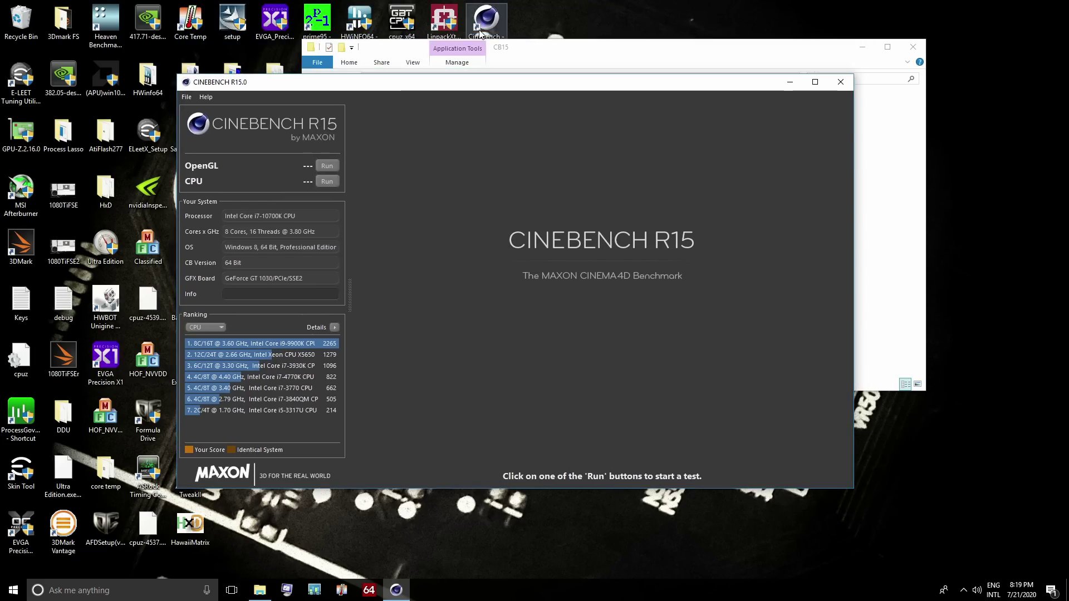
{"action": "left_click", "coordinate": [887, 46]}
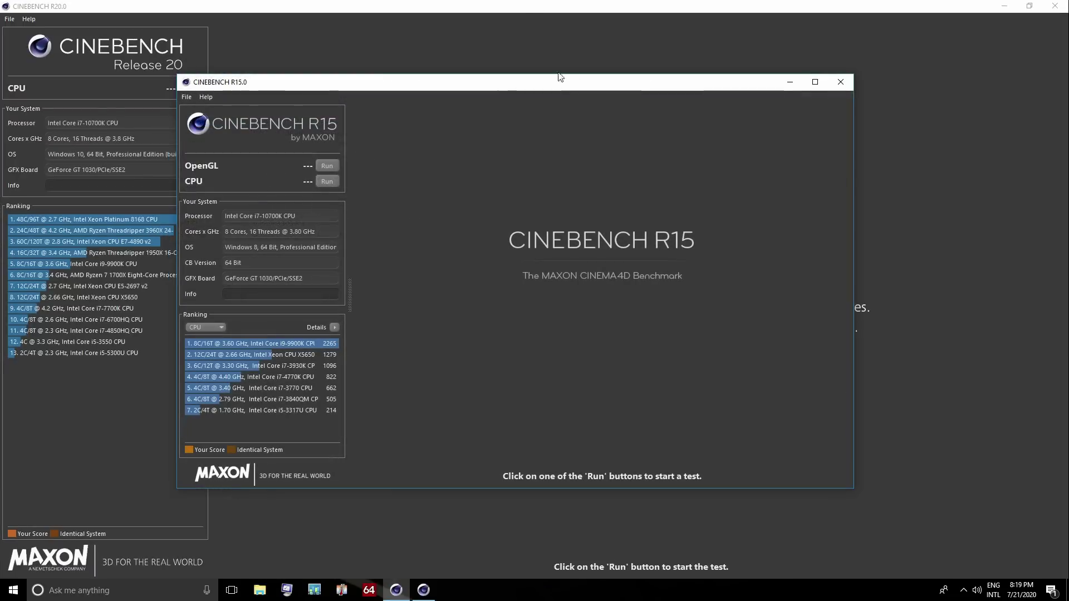
Place Cinebench R20 at lower right, launch CPU-Z, and move R15 top-left and CPU-Z top-right.
{"action": "left_click_drag", "start_coordinate": [532, 6], "coordinate": [782, 219]}
{"action": "double_click", "coordinate": [402, 23]}
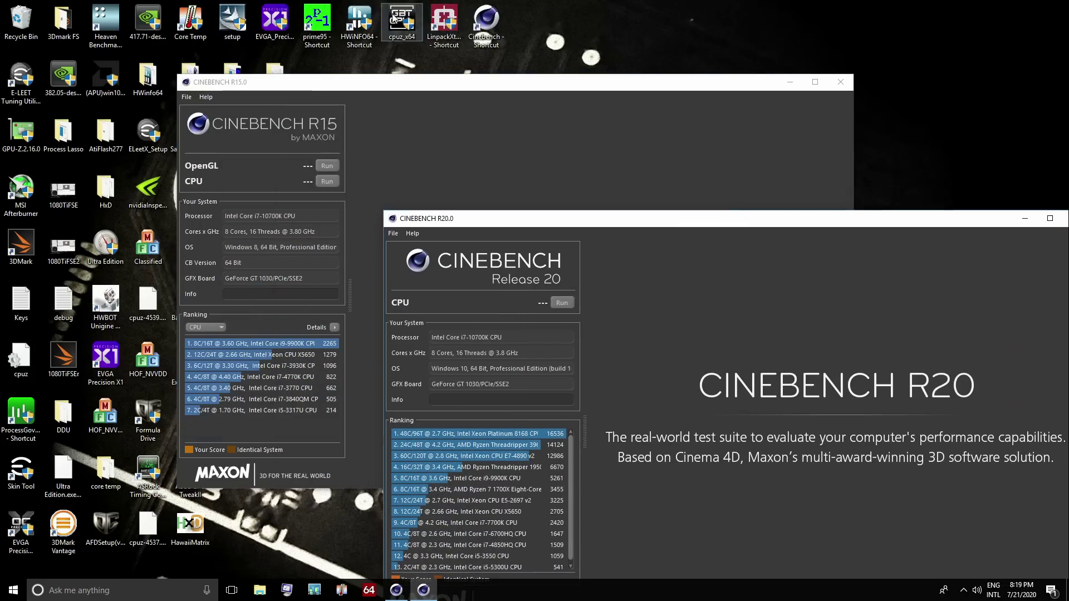
{"action": "left_click_drag", "start_coordinate": [422, 84], "coordinate": [250, 21]}
{"action": "left_click", "coordinate": [773, 232]}
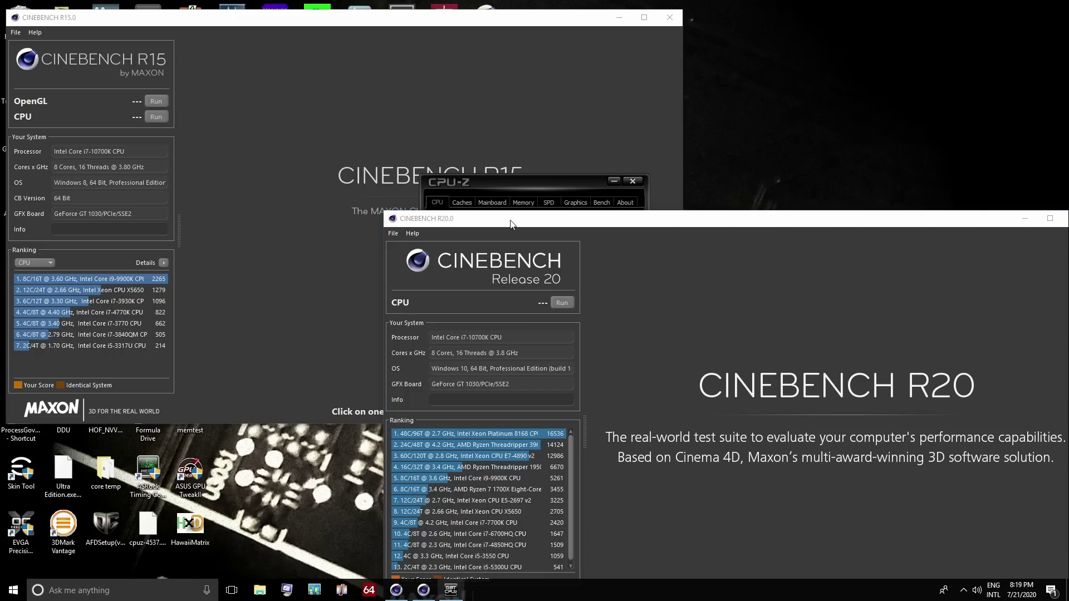
{"action": "left_click_drag", "start_coordinate": [518, 178], "coordinate": [775, 16]}
View CPU-Z's per-core clock list twice, confirming all eight cores run near 5000 MHz.
{"action": "right_click", "coordinate": [761, 161]}
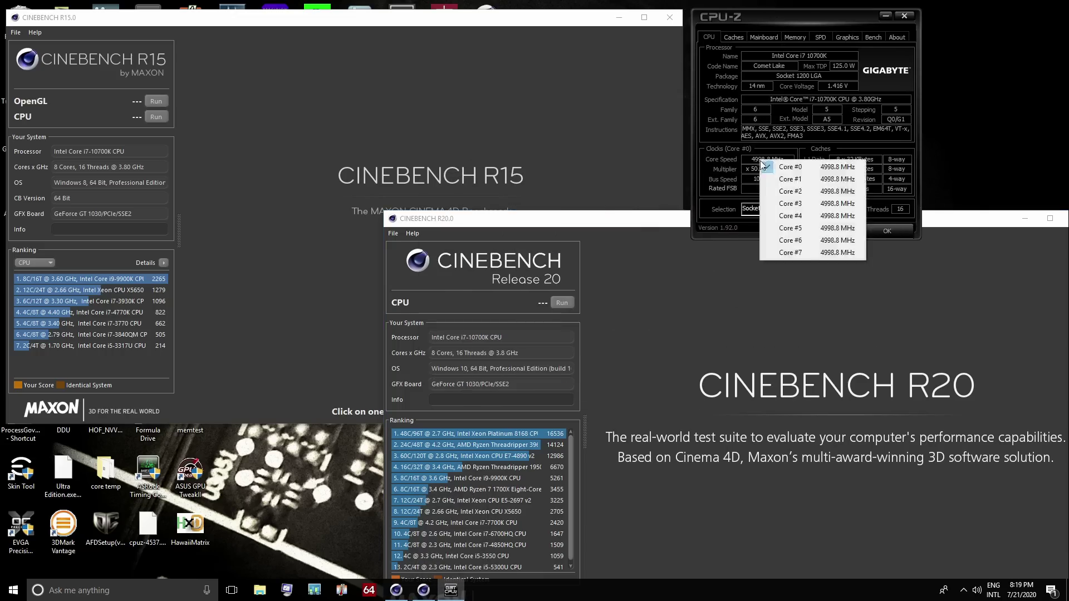
{"action": "left_click", "coordinate": [749, 320]}
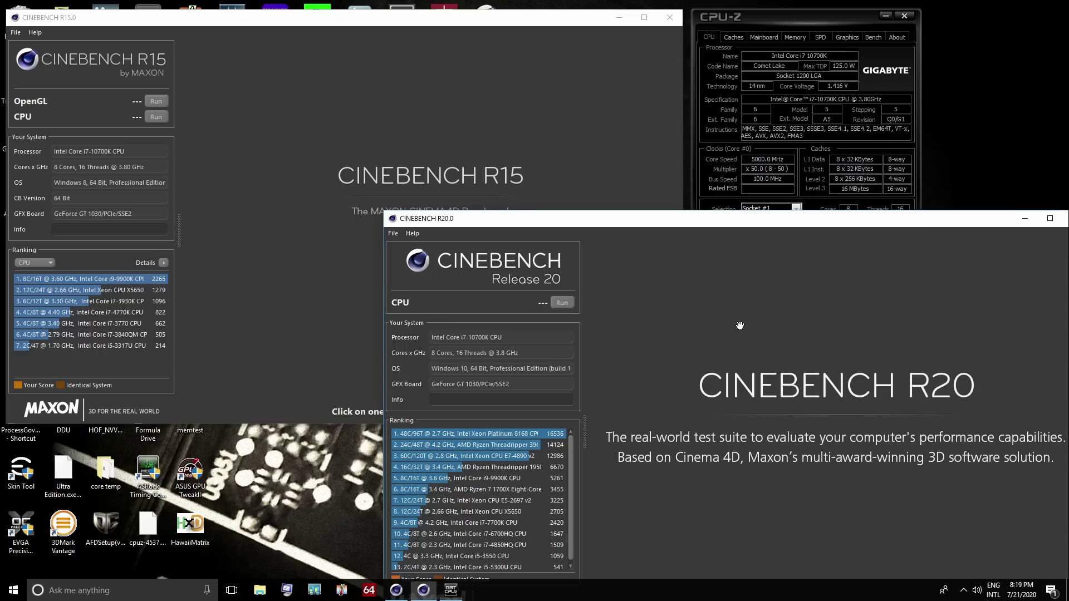
{"action": "right_click", "coordinate": [766, 158]}
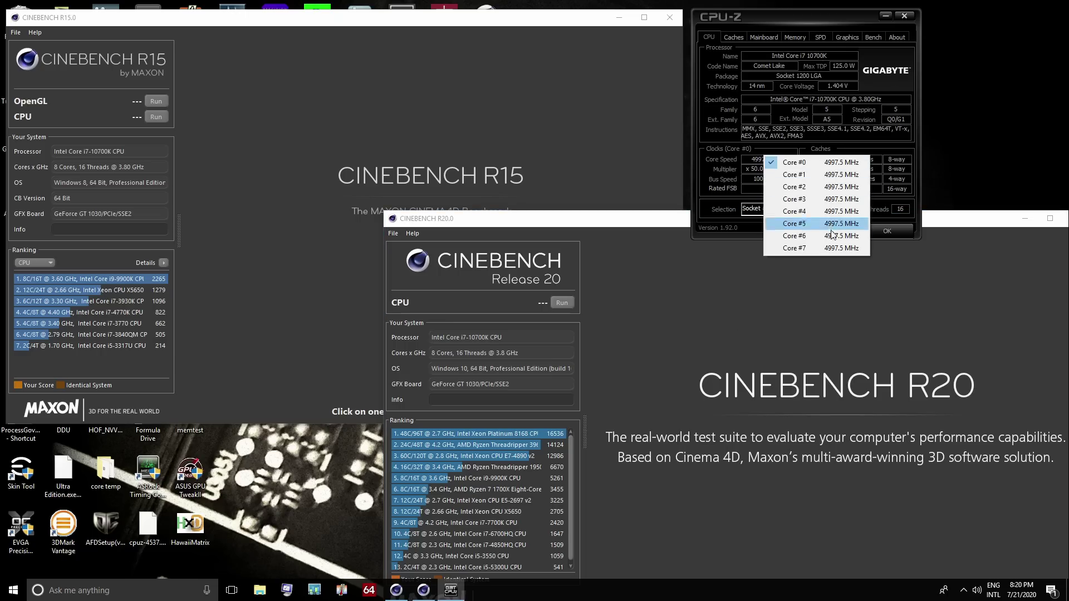
{"action": "left_click", "coordinate": [752, 271]}
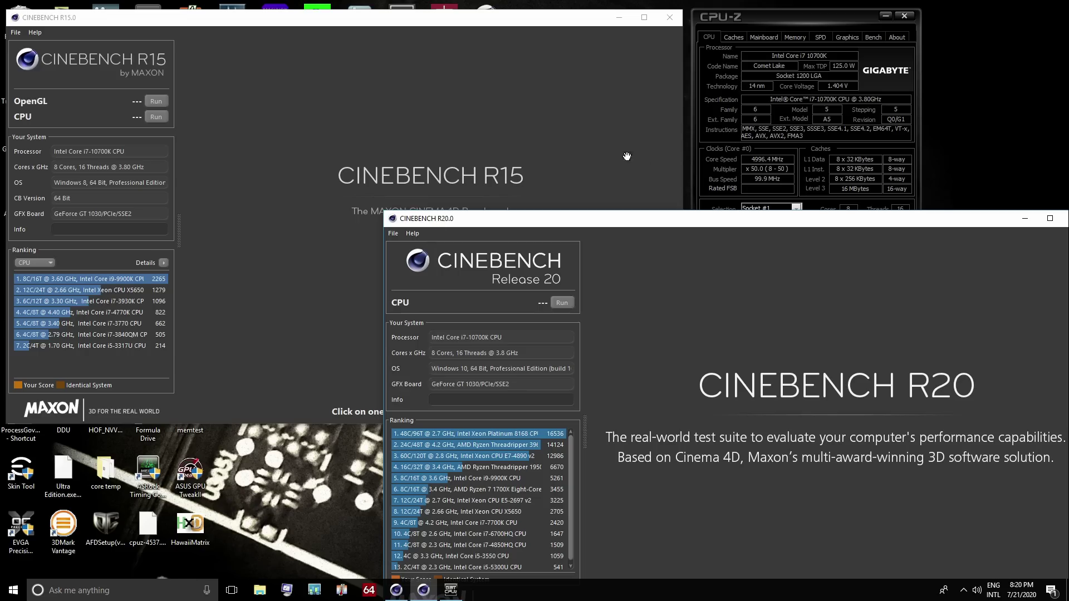
Open Cinebench R15's File > Preferences and cancel without changes.
{"action": "left_click", "coordinate": [581, 125]}
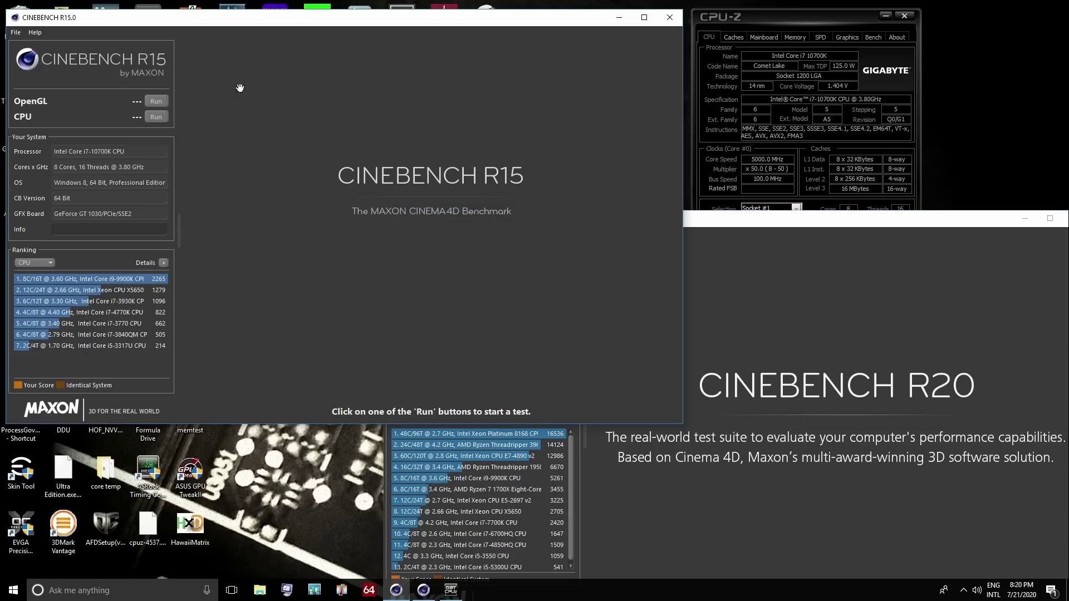
{"action": "left_click", "coordinate": [16, 33]}
{"action": "left_click", "coordinate": [42, 90]}
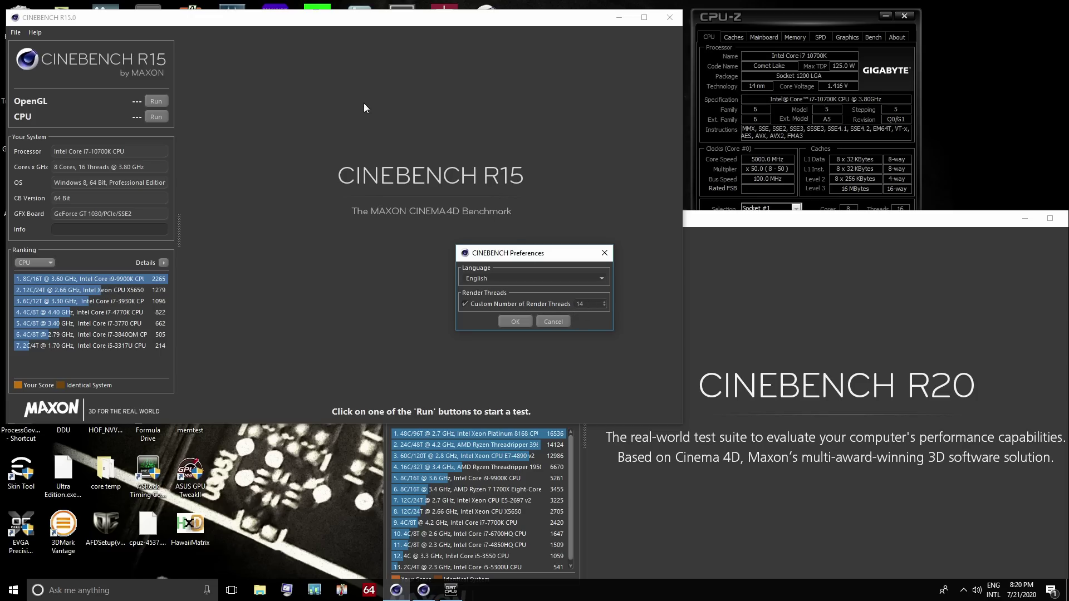
{"action": "left_click", "coordinate": [604, 253]}
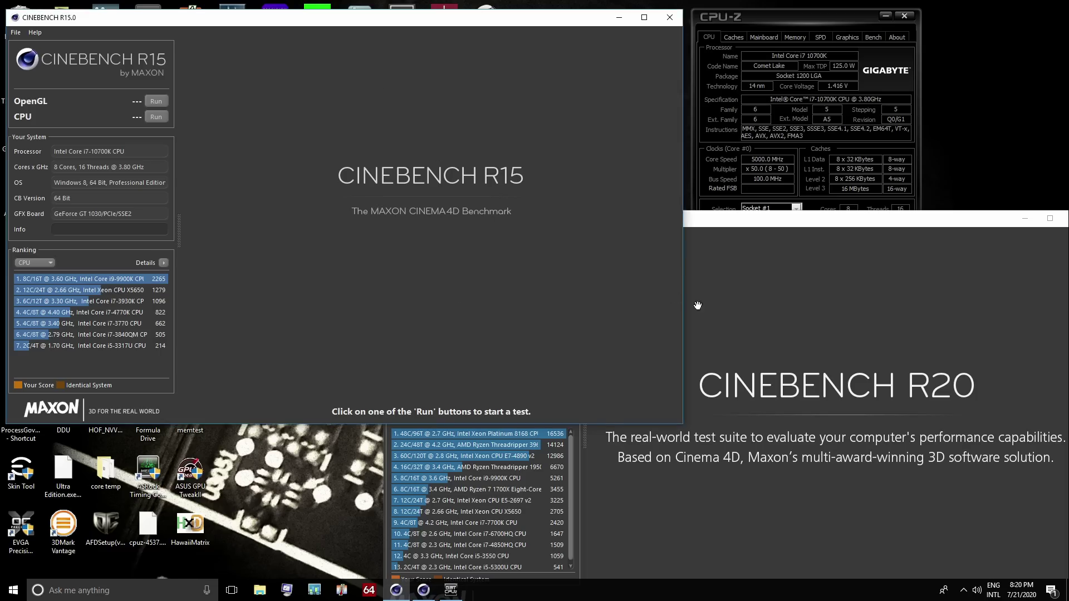
Open Cinebench R20's File > Preferences and close it unchanged.
{"action": "left_click", "coordinate": [694, 314]}
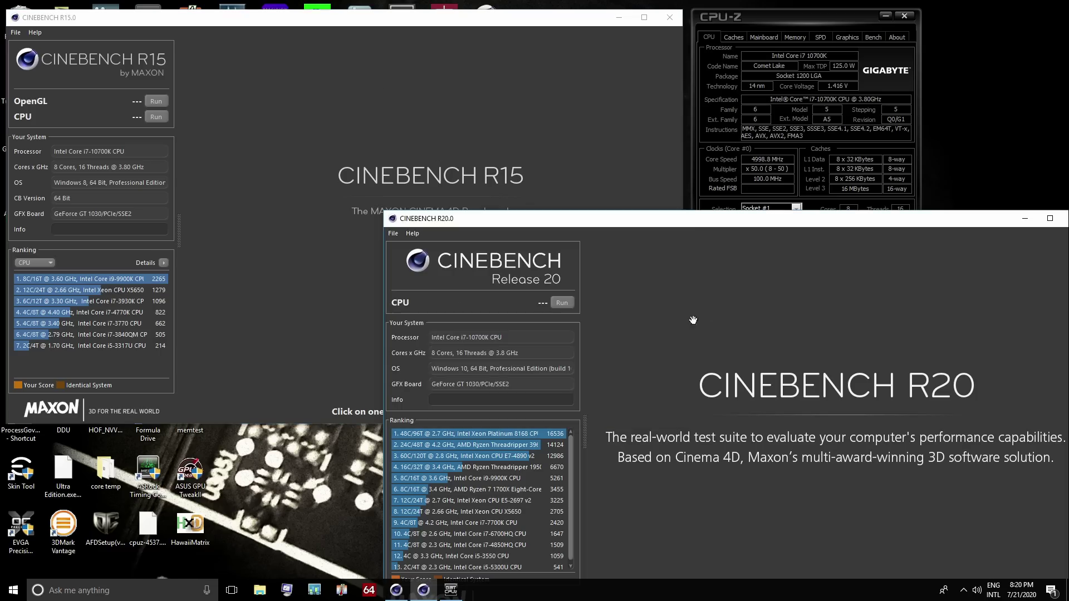
{"action": "left_click", "coordinate": [390, 232]}
{"action": "left_click", "coordinate": [434, 286]}
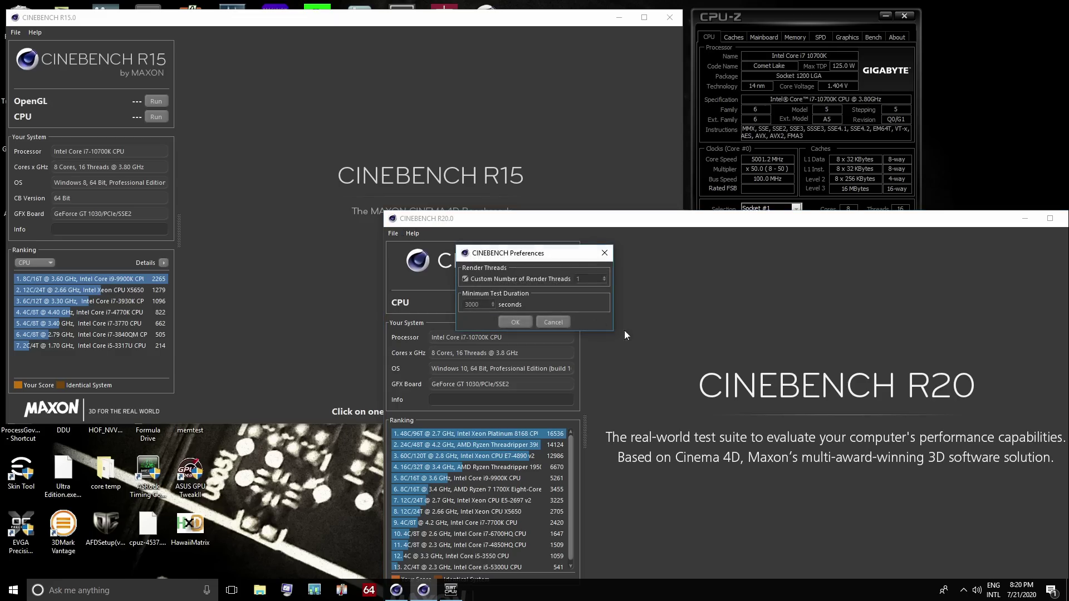
{"action": "left_click", "coordinate": [604, 254]}
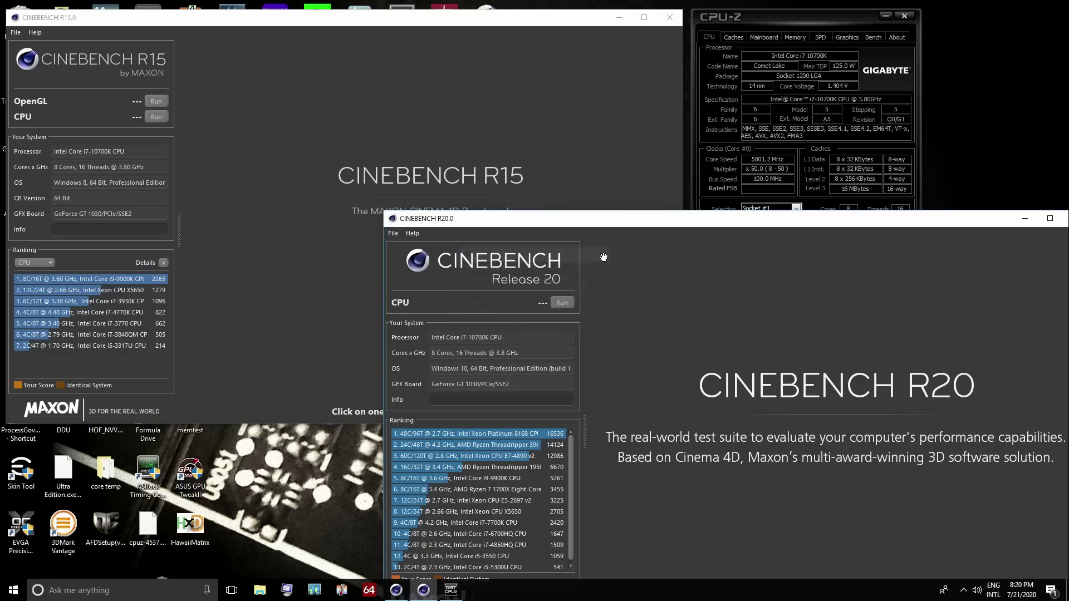
Bring Cinebench R20 forward and start its CPU benchmark.
{"action": "left_click", "coordinate": [489, 169]}
{"action": "left_click", "coordinate": [783, 398]}
{"action": "left_click", "coordinate": [562, 303]}
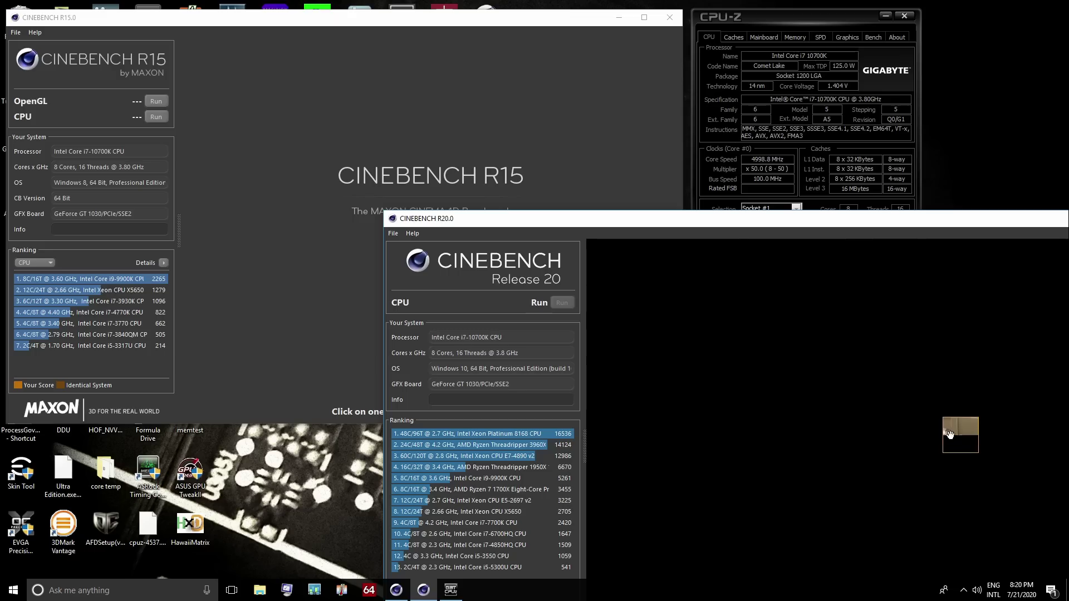
Check per-core clocks in CPU-Z and run the Cinebench R15 CPU test, scoring 1938 cb.
{"action": "left_click", "coordinate": [761, 161]}
{"action": "right_click", "coordinate": [760, 159]}
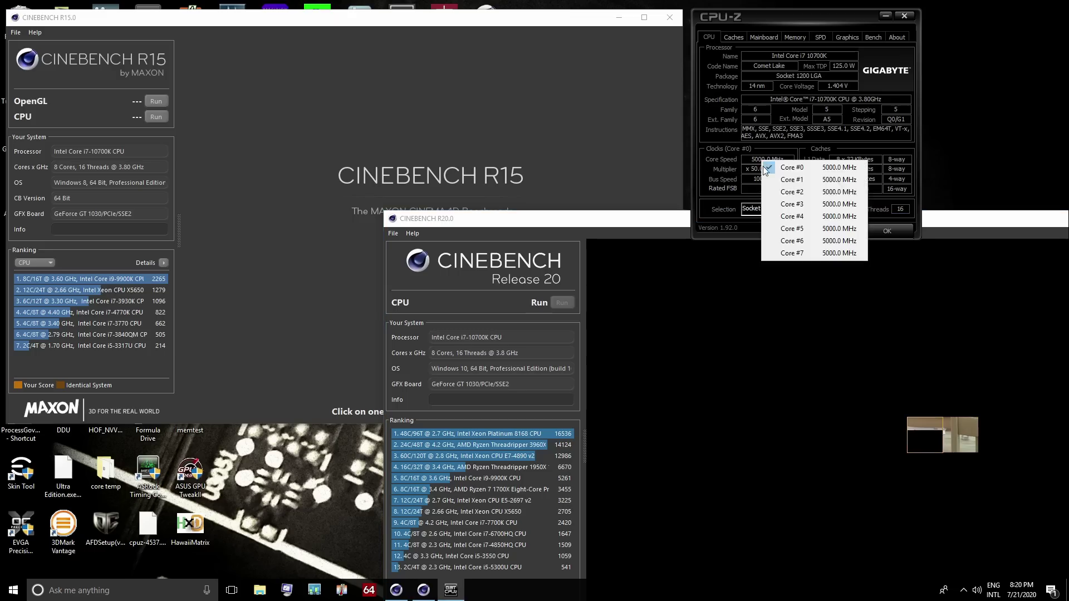
{"action": "left_click", "coordinate": [611, 151]}
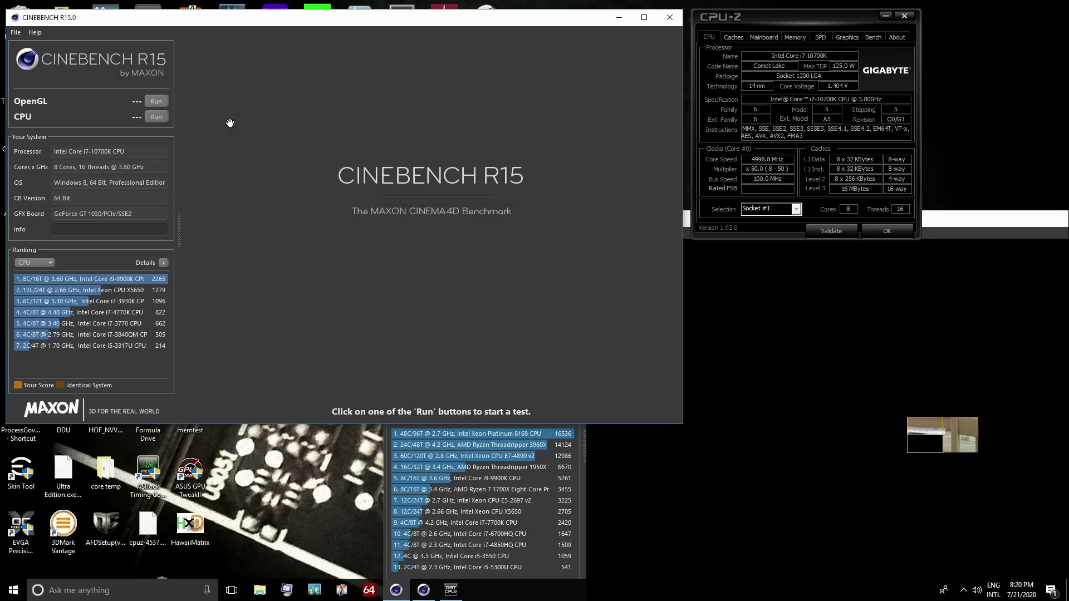
{"action": "left_click", "coordinate": [164, 117]}
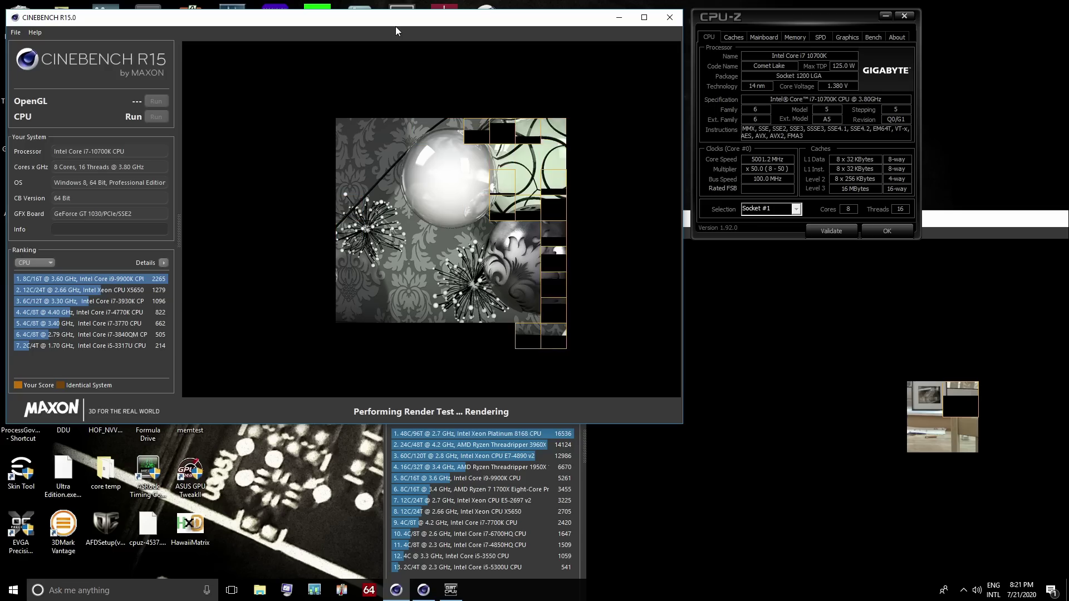
{"action": "right_click", "coordinate": [764, 161]}
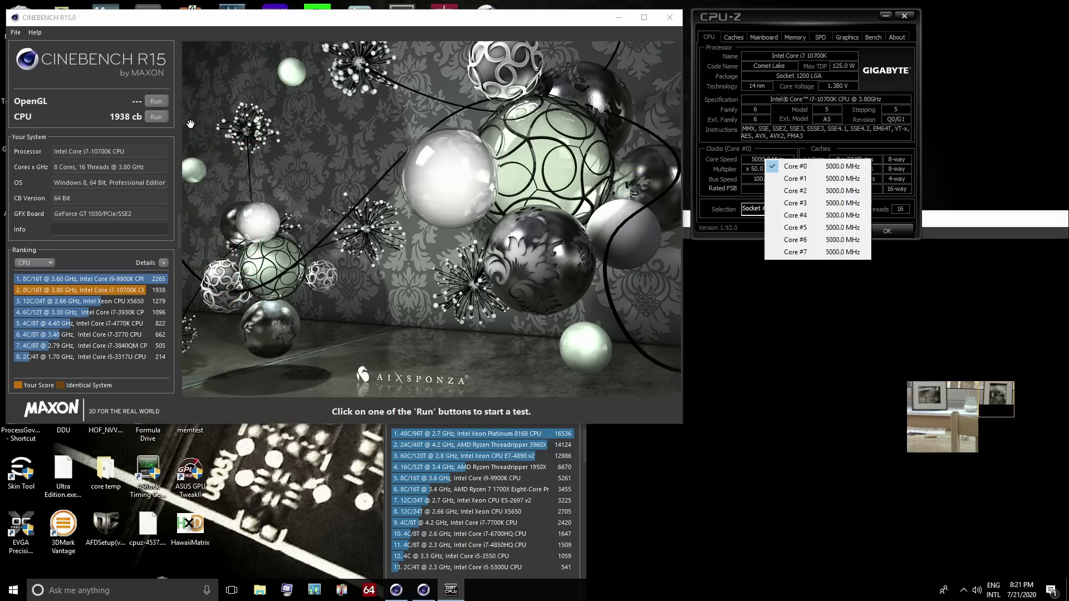
Run the Cinebench R15 CPU test twice more, reaching 1955 cb, then bring Cinebench R20 forward.
{"action": "left_click", "coordinate": [157, 118]}
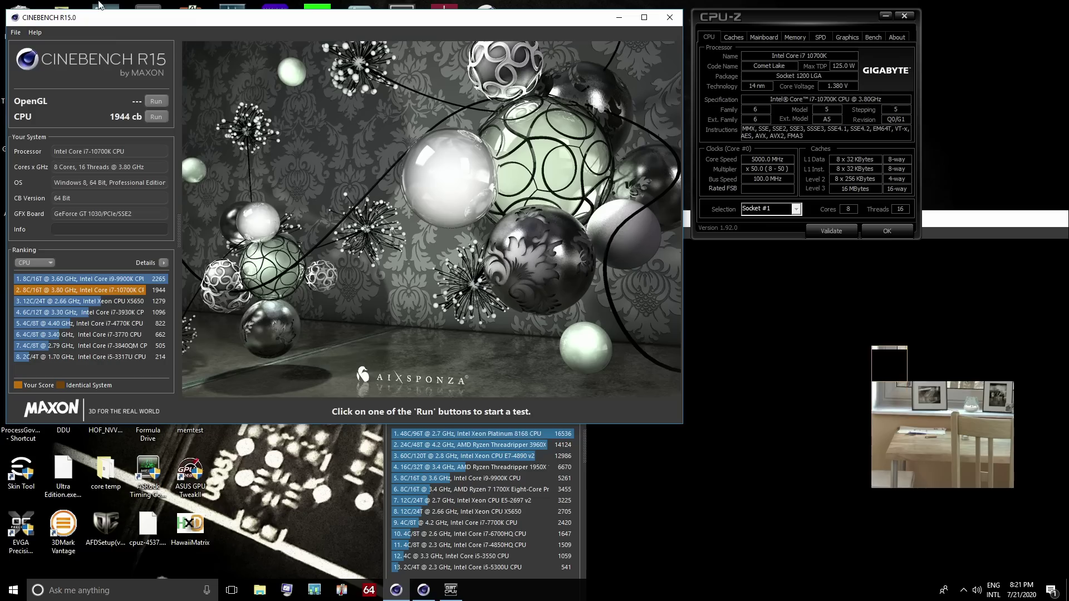
{"action": "left_click", "coordinate": [156, 115]}
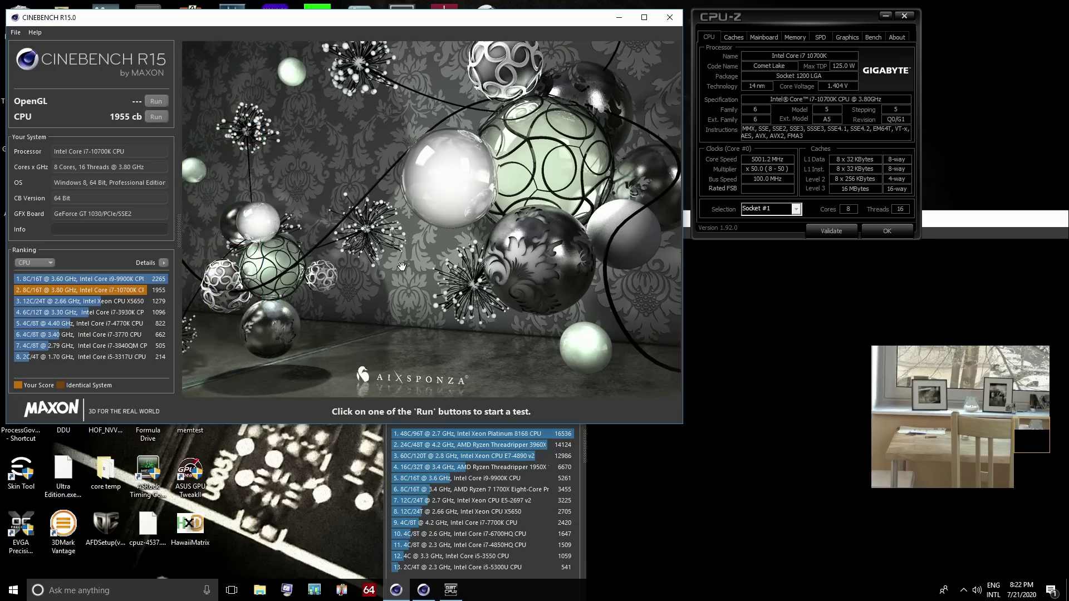
{"action": "left_click", "coordinate": [730, 326]}
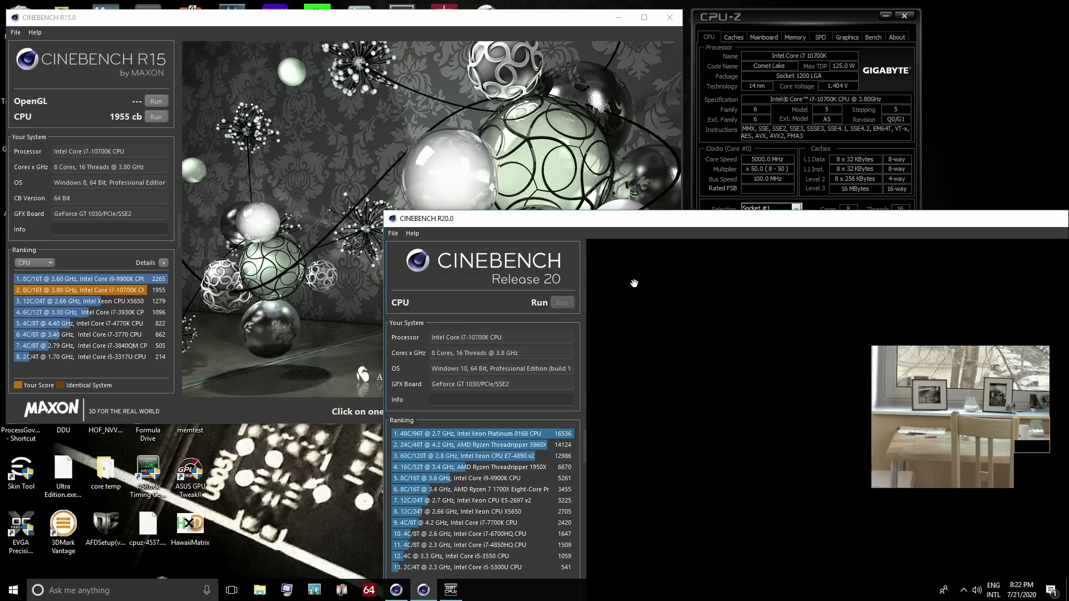
Stop the Cinebench R20 render and close Cinebench R20, Cinebench R15 and CPU-Z.
{"action": "left_click", "coordinate": [780, 295]}
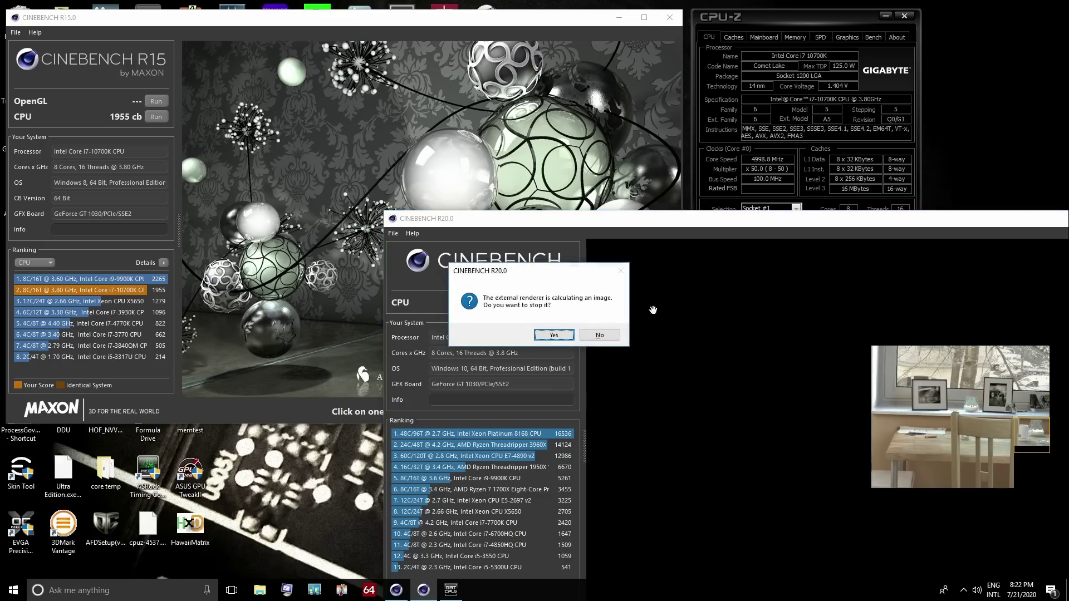
{"action": "left_click", "coordinate": [554, 335]}
{"action": "left_click", "coordinate": [579, 153]}
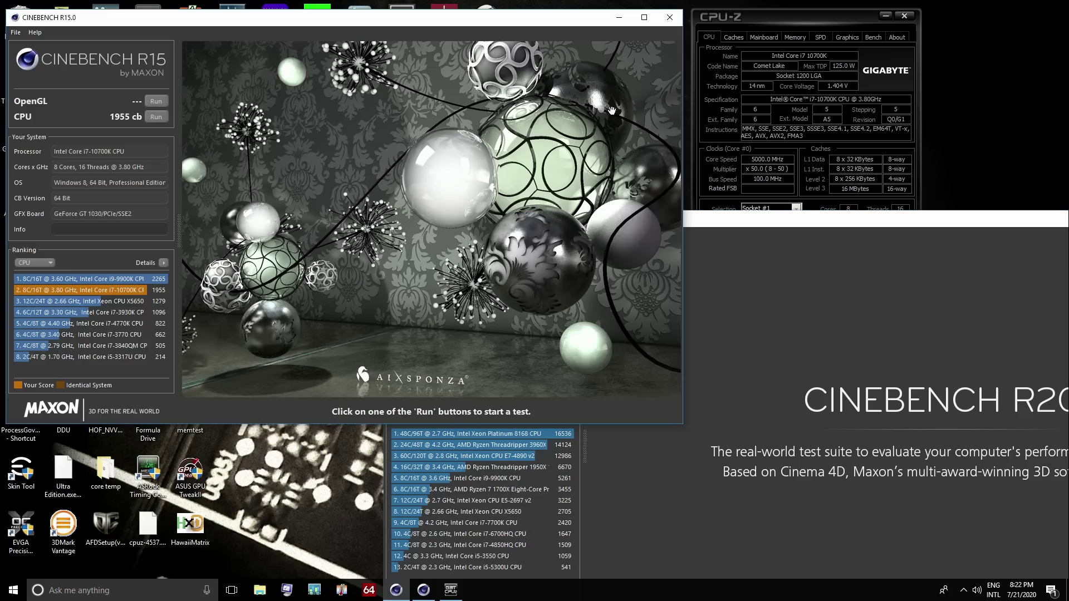
{"action": "left_click", "coordinate": [670, 17]}
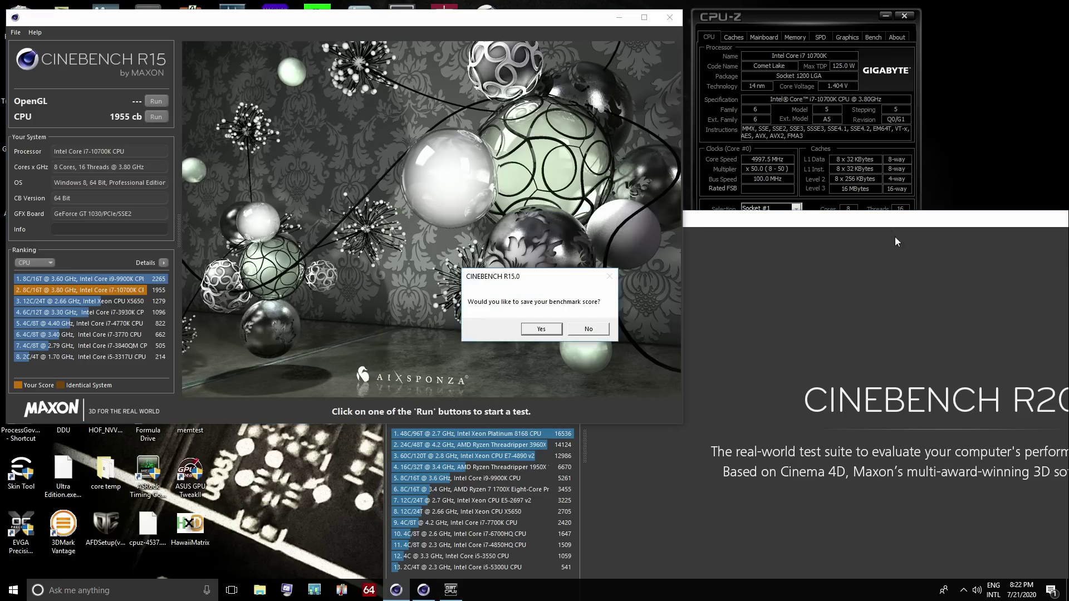
{"action": "left_click", "coordinate": [548, 333]}
{"action": "left_click_drag", "start_coordinate": [907, 219], "coordinate": [647, 192]}
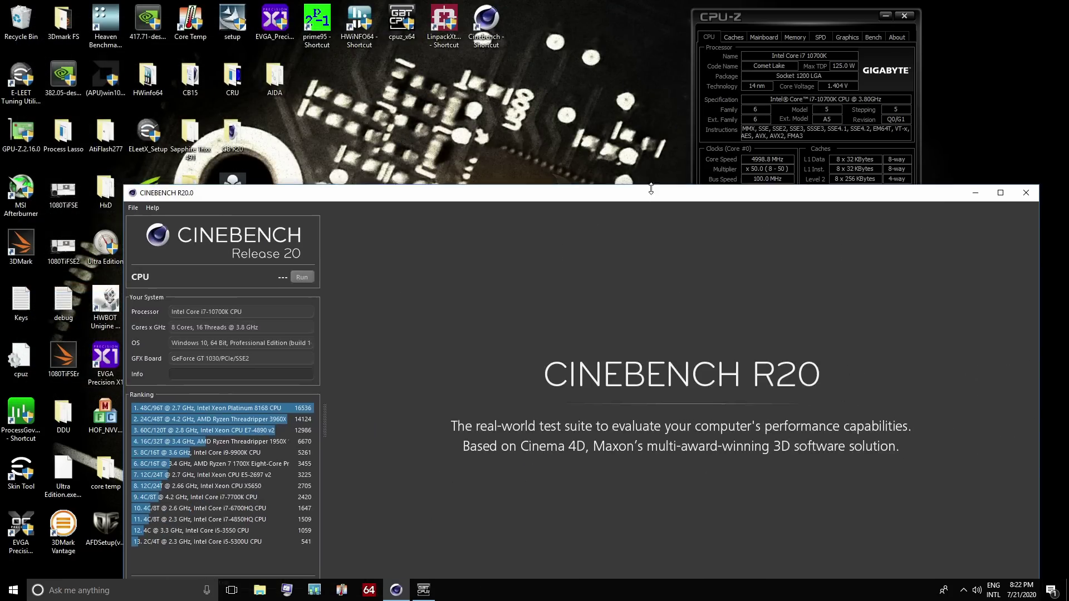
{"action": "left_click", "coordinate": [1024, 193]}
{"action": "left_click", "coordinate": [904, 16]}
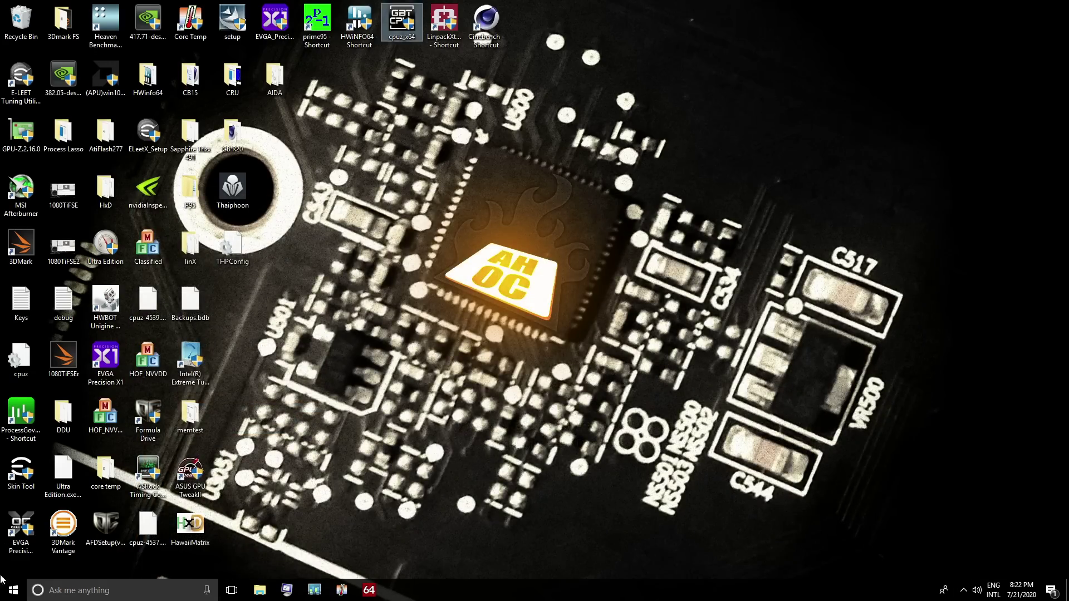
Restart Windows from Start > Power > Restart to enter the BIOS.
{"action": "left_click", "coordinate": [13, 589]}
{"action": "left_click", "coordinate": [10, 568]}
{"action": "left_click", "coordinate": [14, 544]}
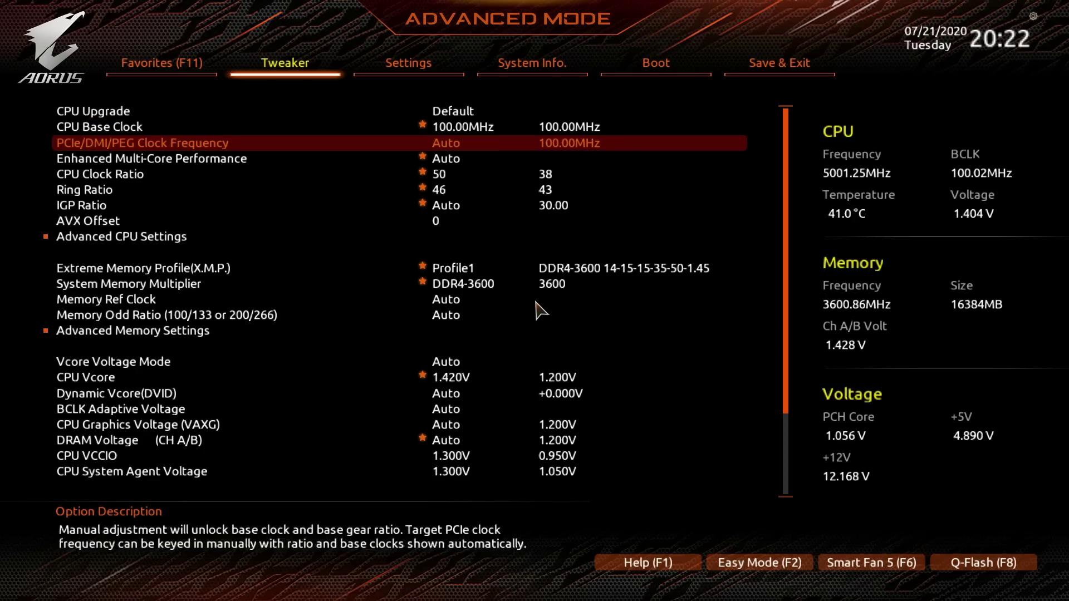
Enter Tweaker's Advanced CPU Settings, leaving CPU Flex Ratio Override Disabled.
{"action": "key", "text": "Down"}
{"action": "key", "text": "Down"}
{"action": "key", "text": "Down"}
{"action": "key", "text": "Down"}
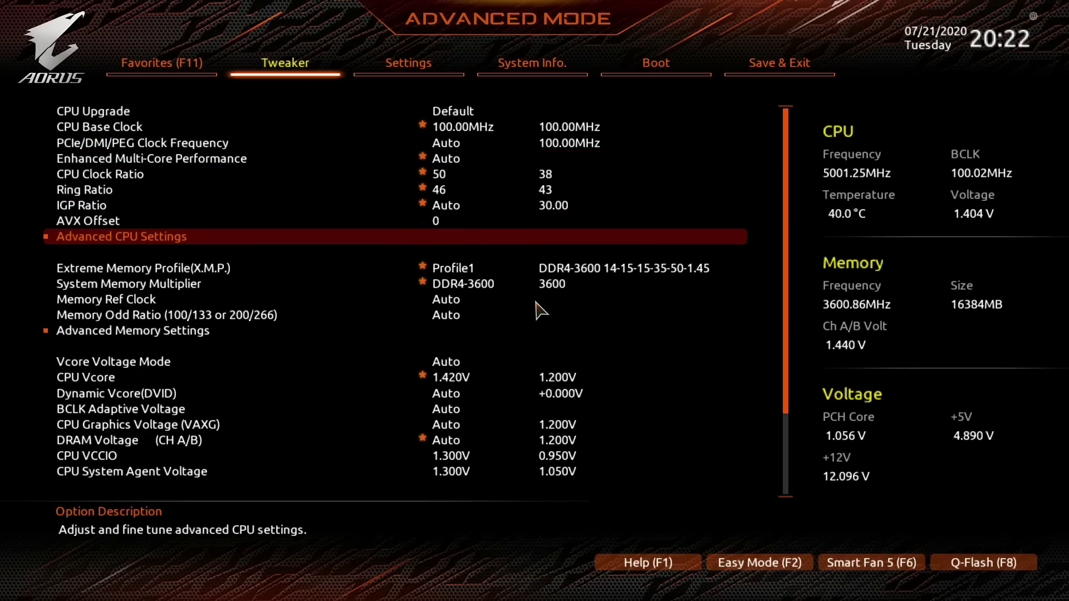
{"action": "key", "text": "Return"}
{"action": "key", "text": "Down"}
{"action": "key", "text": "Down"}
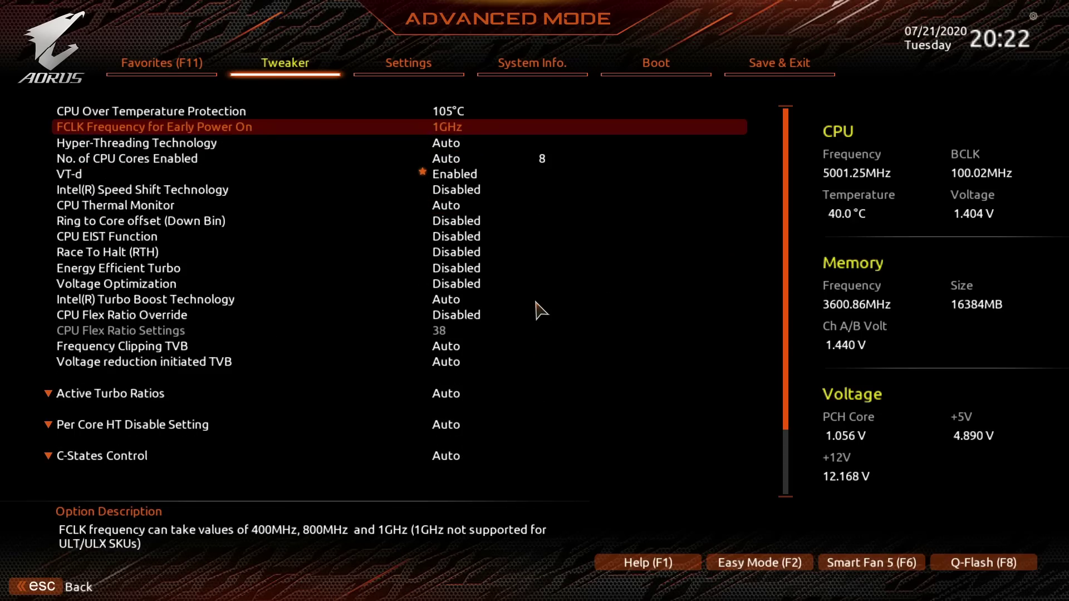
{"action": "key", "text": "Down"}
{"action": "key", "text": "Down"}
{"action": "key", "text": "Down"}
{"action": "key", "text": "Down"}
{"action": "key", "text": "Down"}
{"action": "key", "text": "Down"}
{"action": "key", "text": "Down"}
{"action": "key", "text": "Down"}
{"action": "key", "text": "Down"}
{"action": "key", "text": "Down"}
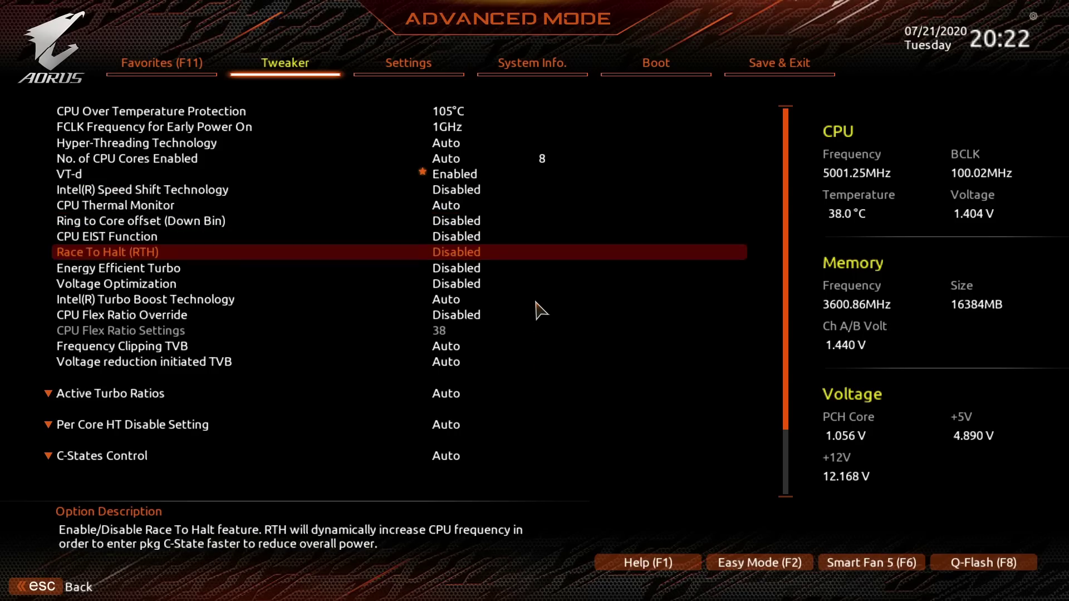
{"action": "key", "text": "Down"}
{"action": "key", "text": "Return"}
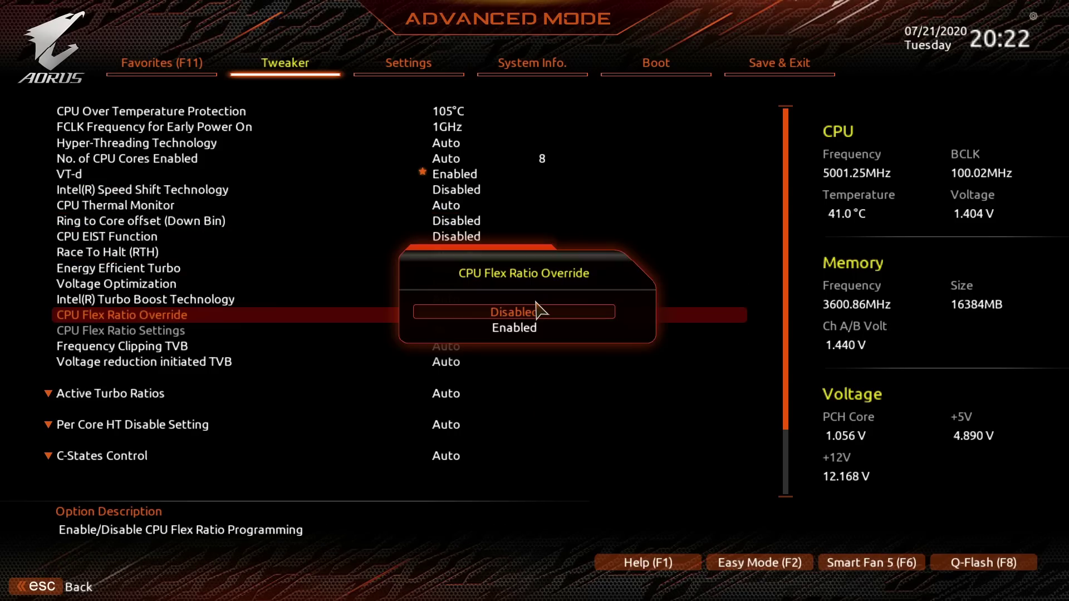
{"action": "key", "text": "Escape"}
{"action": "key", "text": "Up"}
{"action": "key", "text": "Up"}
{"action": "key", "text": "Up"}
{"action": "key", "text": "Up"}
{"action": "key", "text": "Up"}
{"action": "key", "text": "Up"}
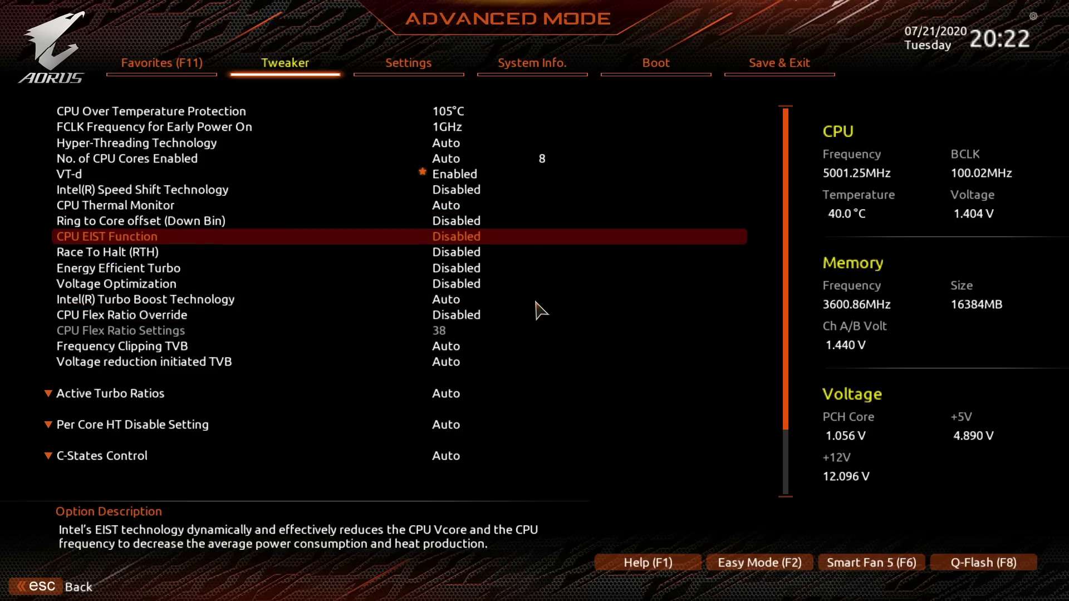
{"action": "key", "text": "Up"}
{"action": "key", "text": "Up"}
{"action": "key", "text": "Up"}
{"action": "key", "text": "Up"}
{"action": "key", "text": "Up"}
{"action": "key", "text": "Up"}
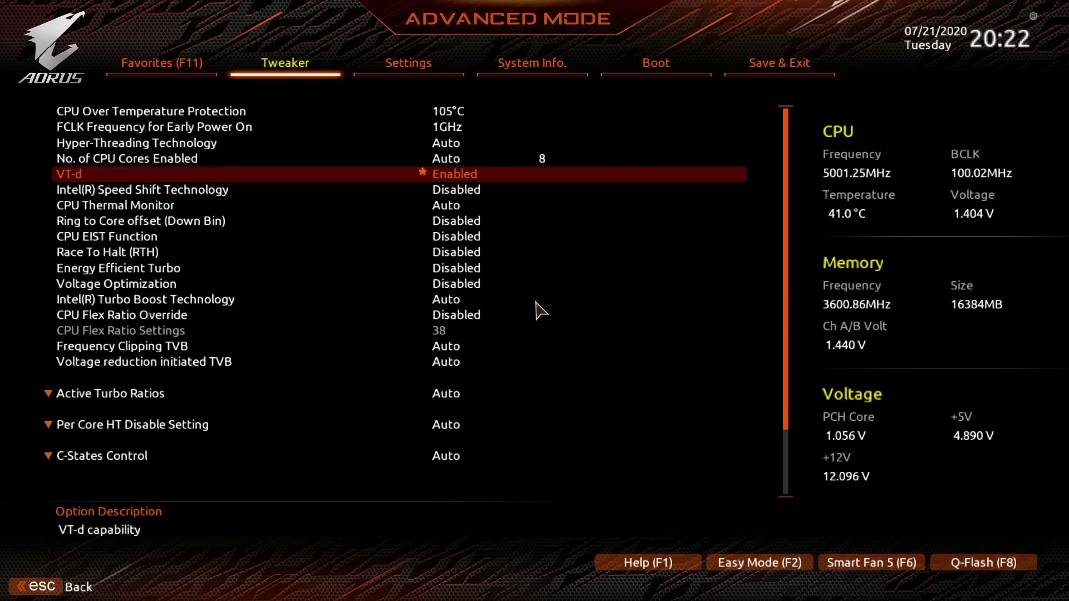
Set Active Turbo Ratios to Enabled.
{"action": "key", "text": "Down"}
{"action": "key", "text": "Down"}
{"action": "key", "text": "Down"}
{"action": "key", "text": "Down"}
{"action": "key", "text": "Down"}
{"action": "key", "text": "Down"}
{"action": "key", "text": "Down"}
{"action": "key", "text": "Down"}
{"action": "key", "text": "Down"}
{"action": "key", "text": "Down"}
{"action": "key", "text": "Down"}
{"action": "key", "text": "Down"}
{"action": "key", "text": "Down"}
{"action": "key", "text": "Down"}
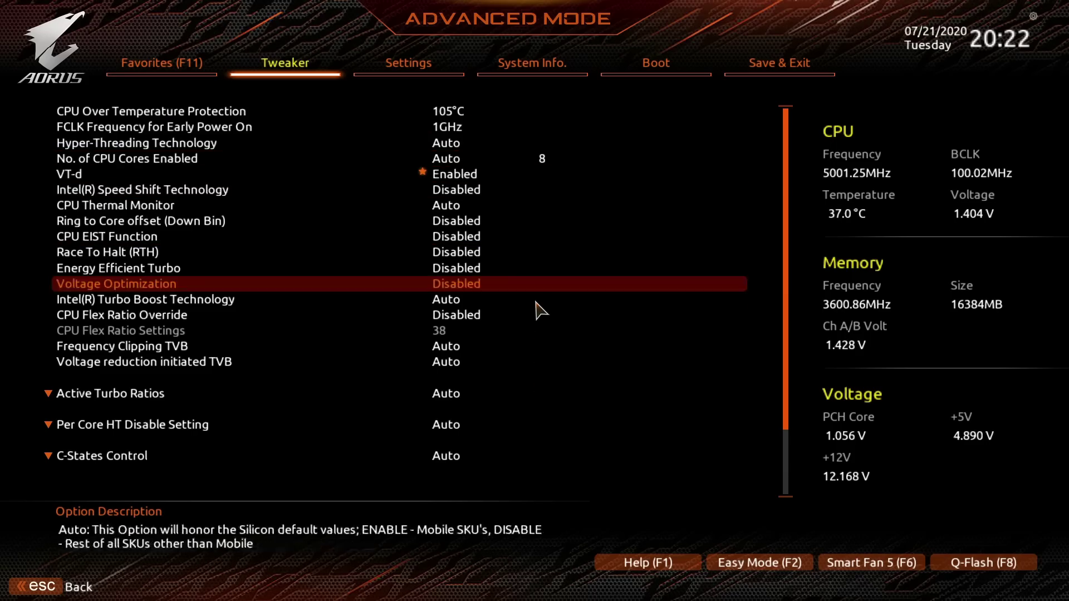
{"action": "key", "text": "Down"}
{"action": "key", "text": "Down"}
{"action": "key", "text": "Down"}
{"action": "key", "text": "Up"}
{"action": "key", "text": "Up"}
{"action": "key", "text": "Return"}
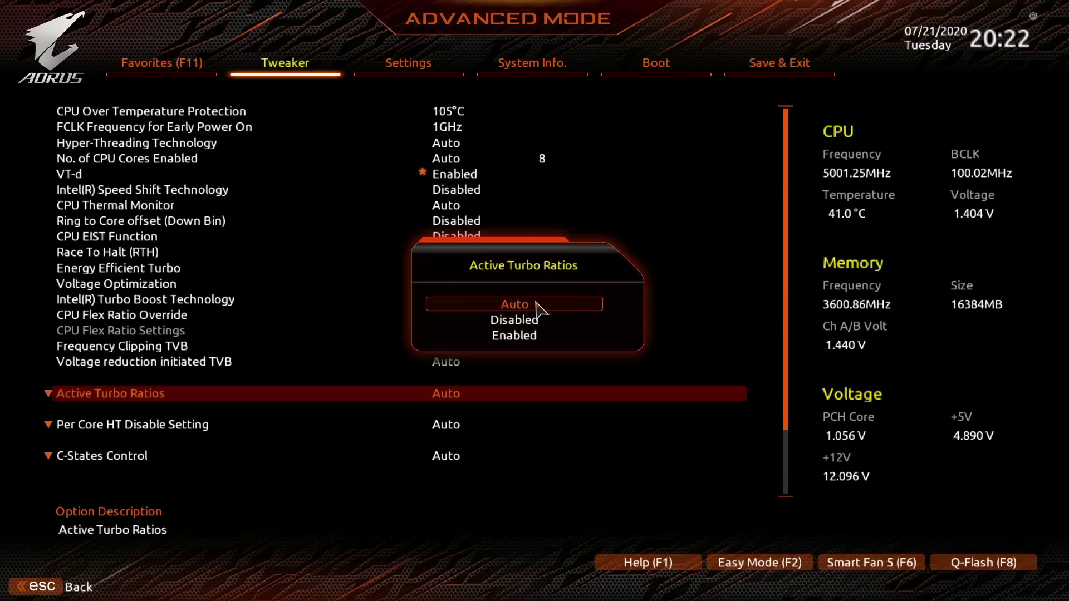
{"action": "key", "text": "Down"}
{"action": "key", "text": "Return"}
{"action": "key", "text": "Return"}
{"action": "key", "text": "Down"}
{"action": "key", "text": "Return"}
{"action": "key", "text": "Down"}
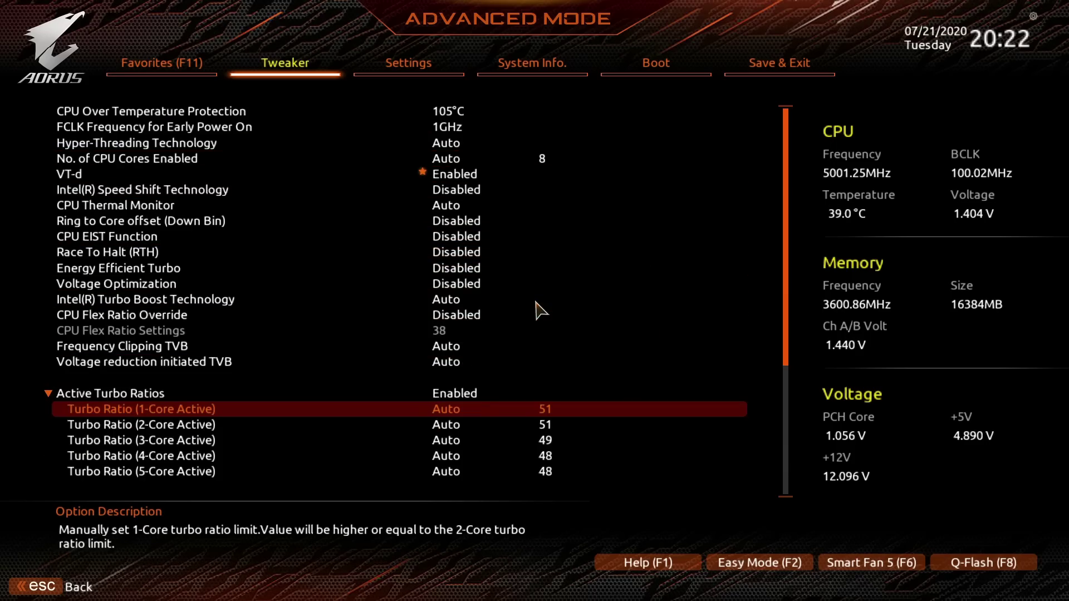
Review the per-core turbo ratios (51 down to 47), keep Per Core HT Disable at Auto, and reach Turbo Per Core Limit Control.
{"action": "key", "text": "Down"}
{"action": "key", "text": "Down"}
{"action": "key", "text": "Down"}
{"action": "key", "text": "Down"}
{"action": "key", "text": "Down"}
{"action": "key", "text": "Down"}
{"action": "key", "text": "Down"}
{"action": "key", "text": "Down"}
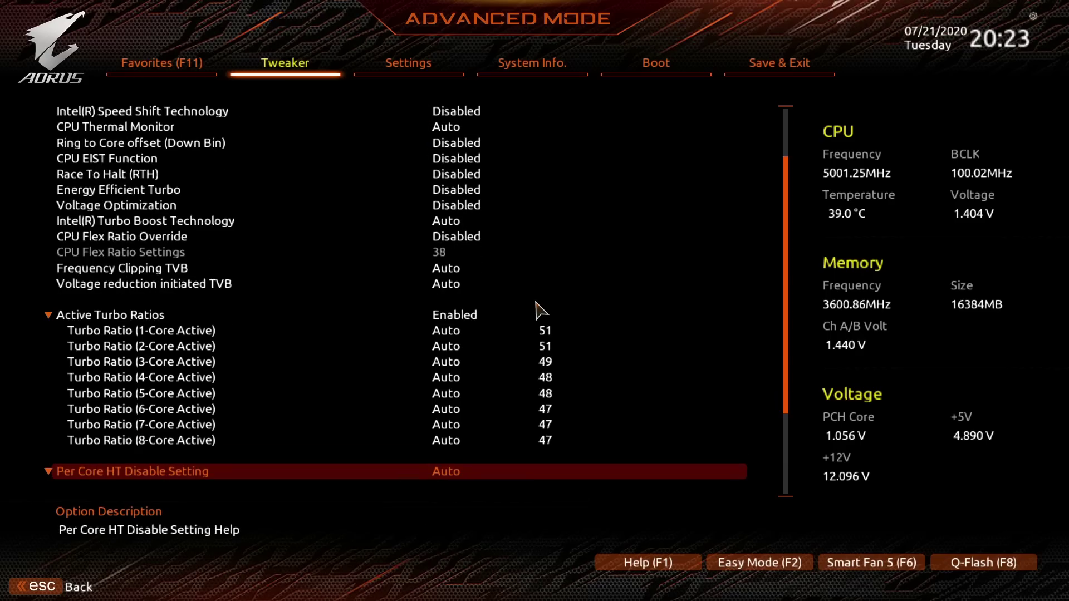
{"action": "key", "text": "Up"}
{"action": "key", "text": "Down"}
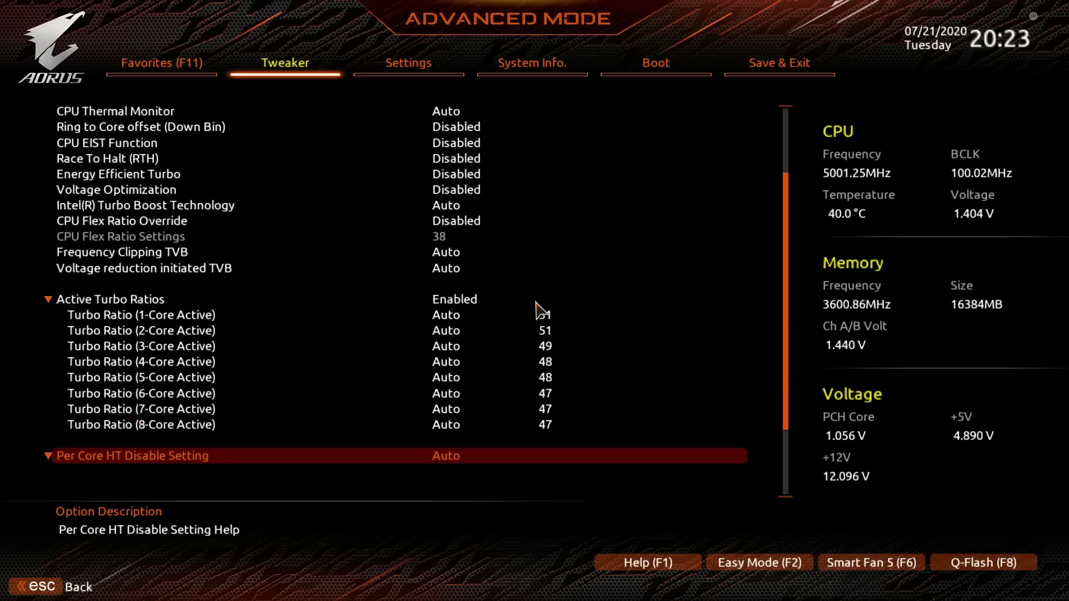
{"action": "key", "text": "Return"}
{"action": "key", "text": "Escape"}
{"action": "key", "text": "Down"}
{"action": "key", "text": "Down"}
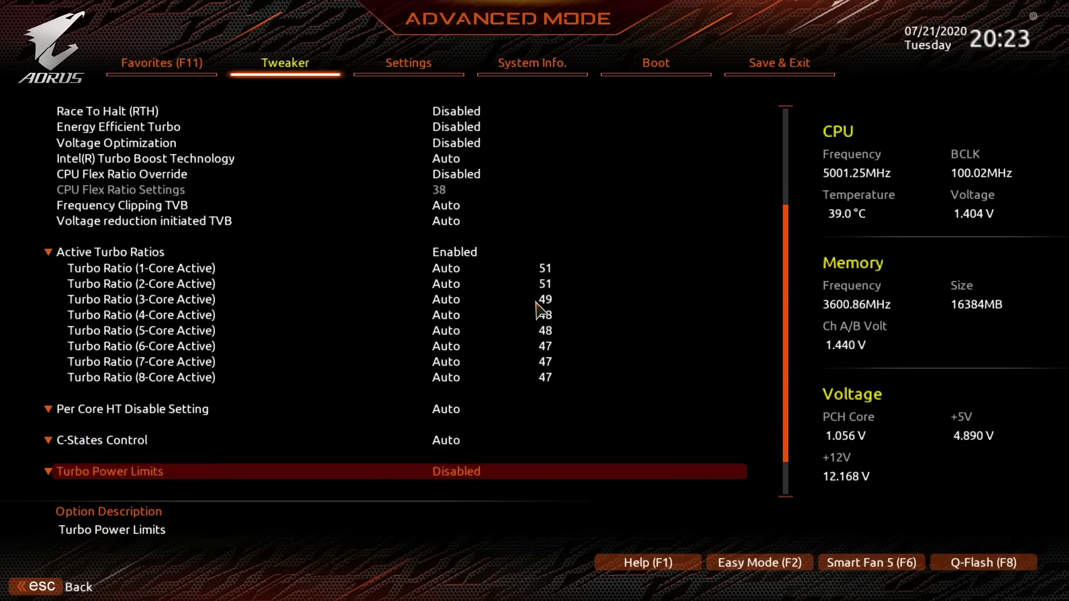
{"action": "key", "text": "Down"}
{"action": "key", "text": "Down"}
{"action": "key", "text": "Down"}
{"action": "key", "text": "Up"}
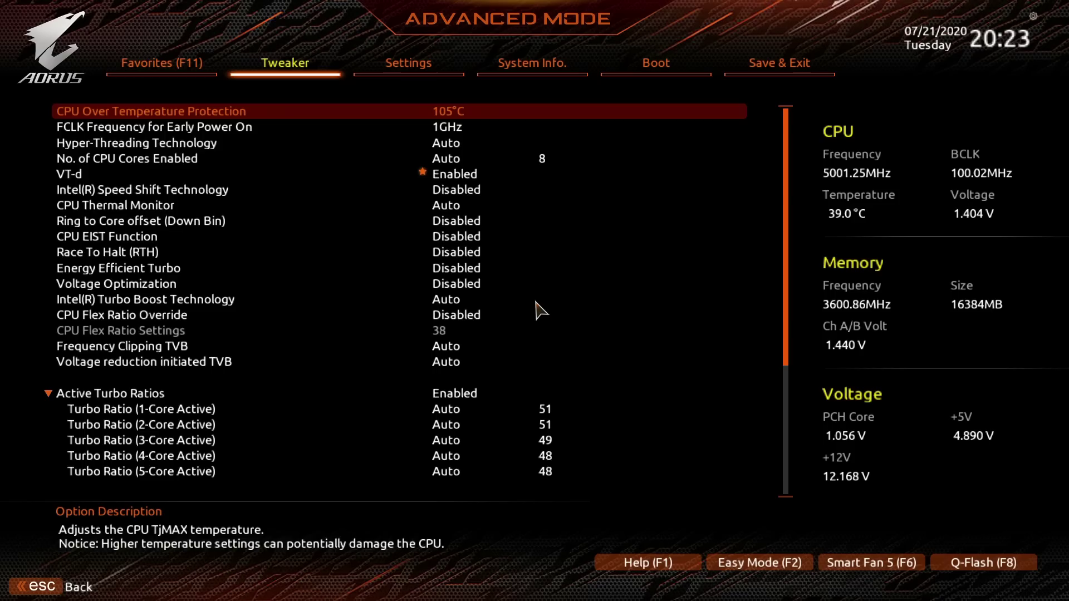
{"action": "key", "text": "Up"}
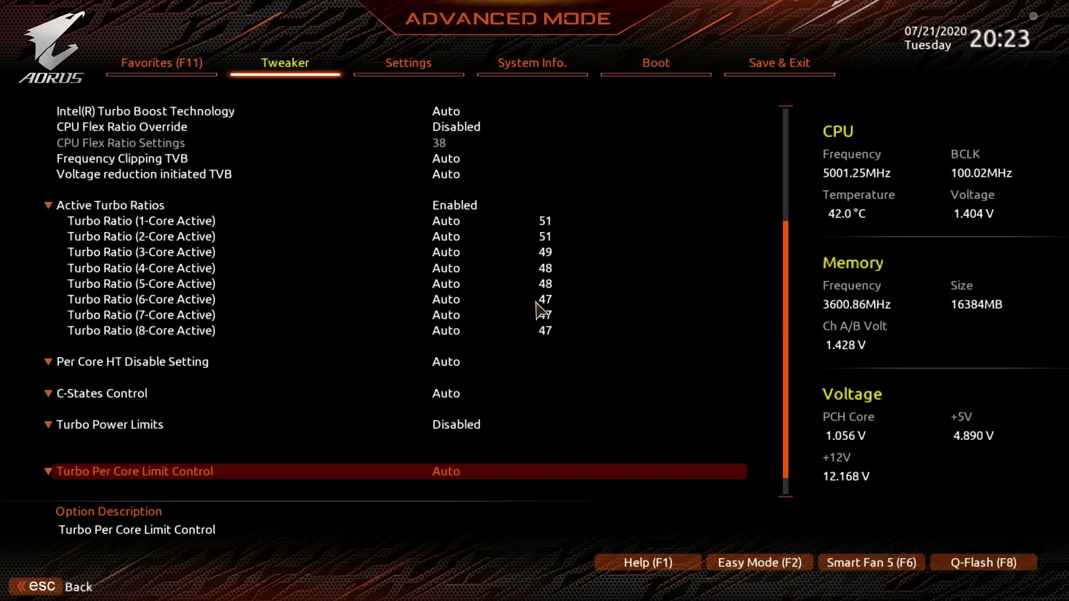
Set Turbo Per Core Limit Control to Enabled.
{"action": "key", "text": "Return"}
{"action": "key", "text": "Down"}
{"action": "key", "text": "Down"}
{"action": "key", "text": "Down"}
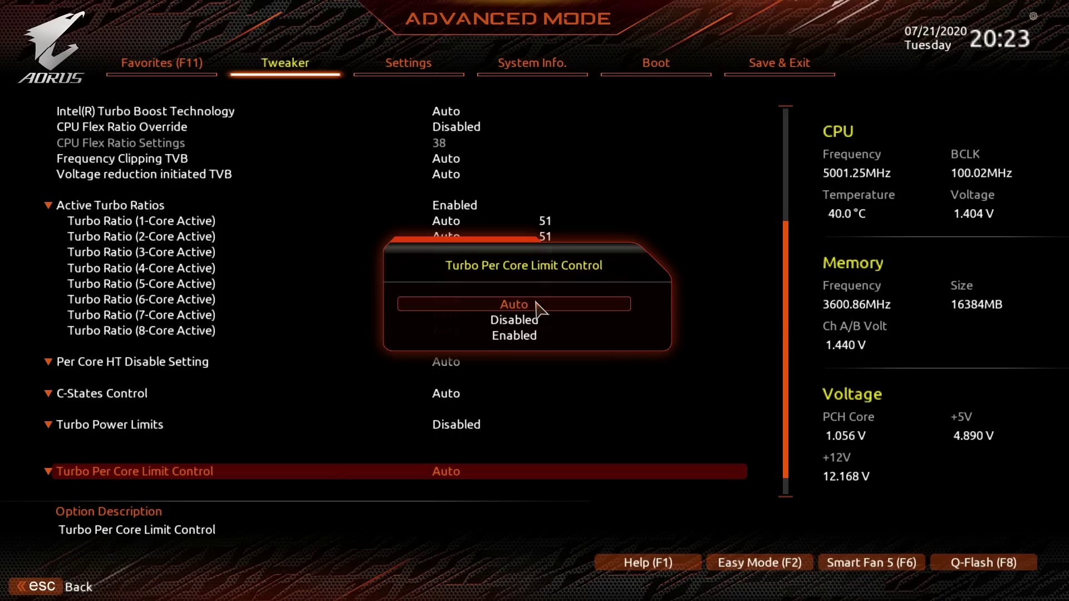
{"action": "key", "text": "Up"}
{"action": "key", "text": "Down"}
{"action": "key", "text": "Up"}
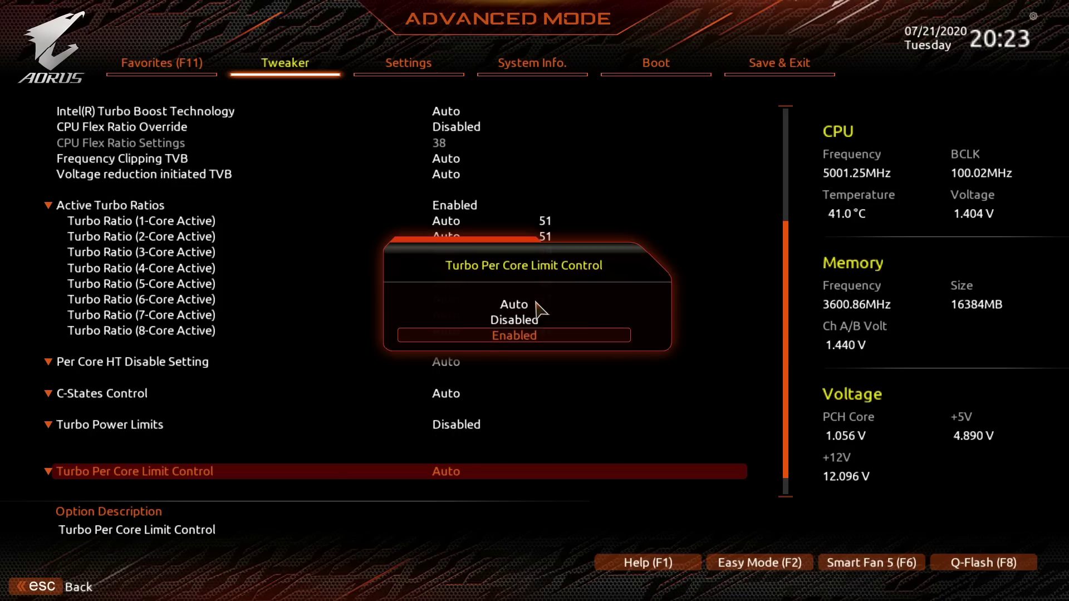
{"action": "key", "text": "Return"}
Review the Turbo Ratio rows and Turbo Core 1–8 Ratio Limits (Core 1 at 50, others 127).
{"action": "key", "text": "Down"}
{"action": "key", "text": "Down"}
{"action": "key", "text": "Down"}
{"action": "key", "text": "Down"}
{"action": "key", "text": "Down"}
{"action": "key", "text": "Down"}
{"action": "key", "text": "Down"}
{"action": "key", "text": "Down"}
{"action": "key", "text": "Down"}
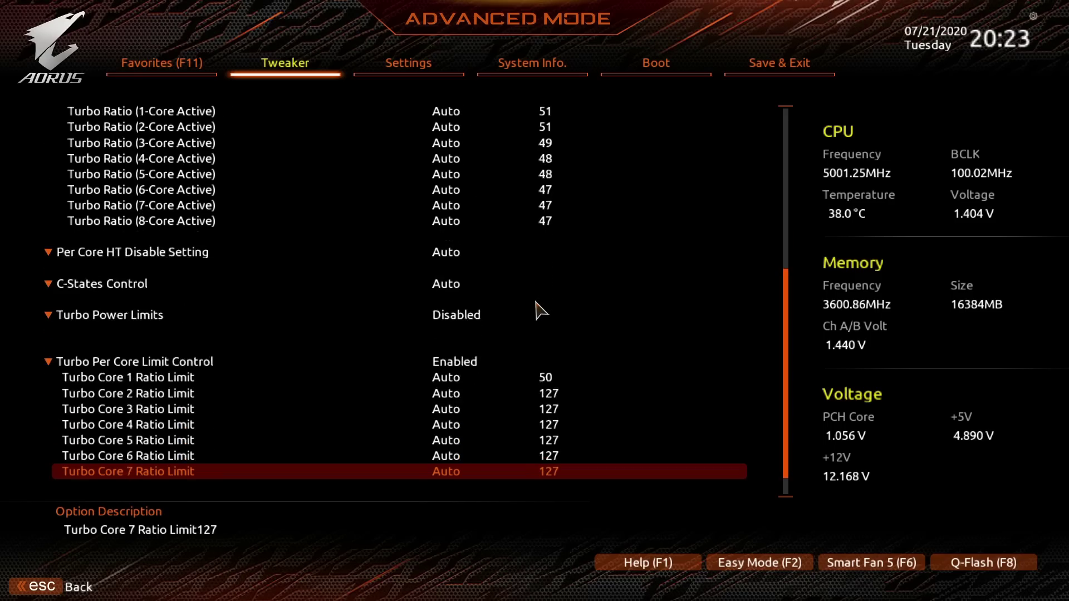
{"action": "key", "text": "Down"}
{"action": "key", "text": "Up"}
{"action": "key", "text": "Up"}
{"action": "key", "text": "Up"}
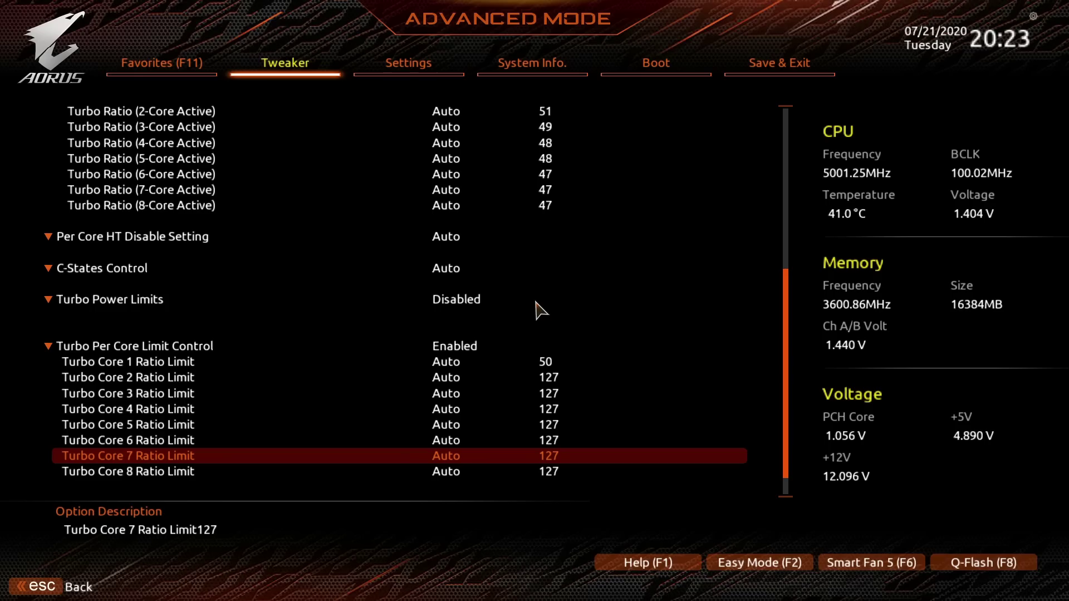
{"action": "key", "text": "Up"}
{"action": "key", "text": "Up"}
{"action": "key", "text": "Up"}
{"action": "key", "text": "Up"}
{"action": "key", "text": "Up"}
{"action": "key", "text": "Up"}
{"action": "key", "text": "Up"}
{"action": "key", "text": "Up"}
{"action": "key", "text": "Up"}
{"action": "key", "text": "Up"}
{"action": "key", "text": "Up"}
{"action": "key", "text": "Up"}
{"action": "key", "text": "Up"}
{"action": "key", "text": "Up"}
{"action": "key", "text": "Up"}
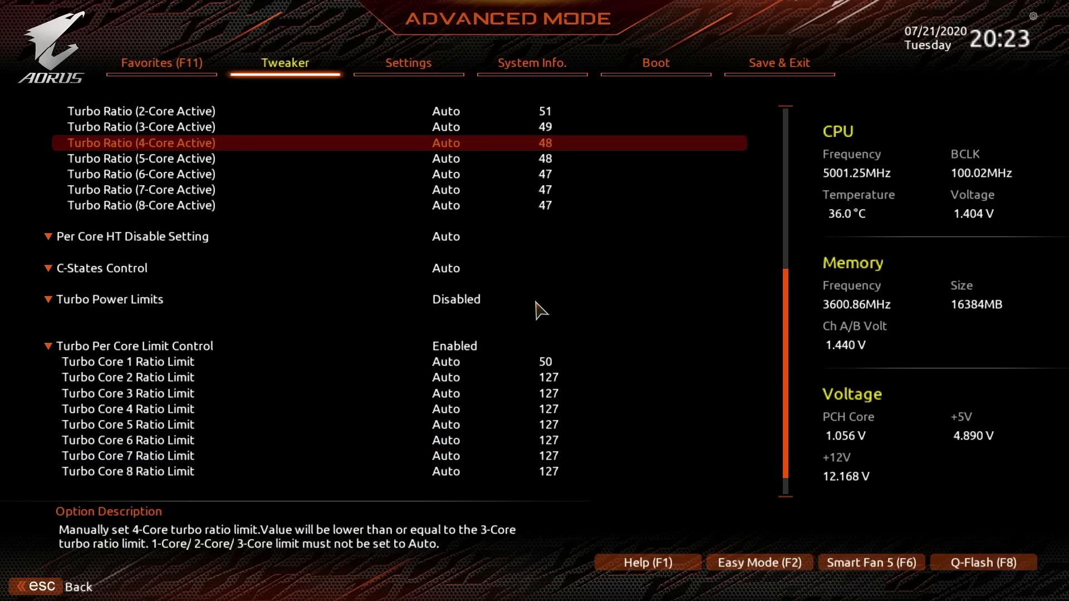
{"action": "key", "text": "Up"}
{"action": "key", "text": "Up"}
{"action": "key", "text": "Up"}
{"action": "key", "text": "Up"}
{"action": "key", "text": "Up"}
{"action": "key", "text": "Down"}
{"action": "key", "text": "Down"}
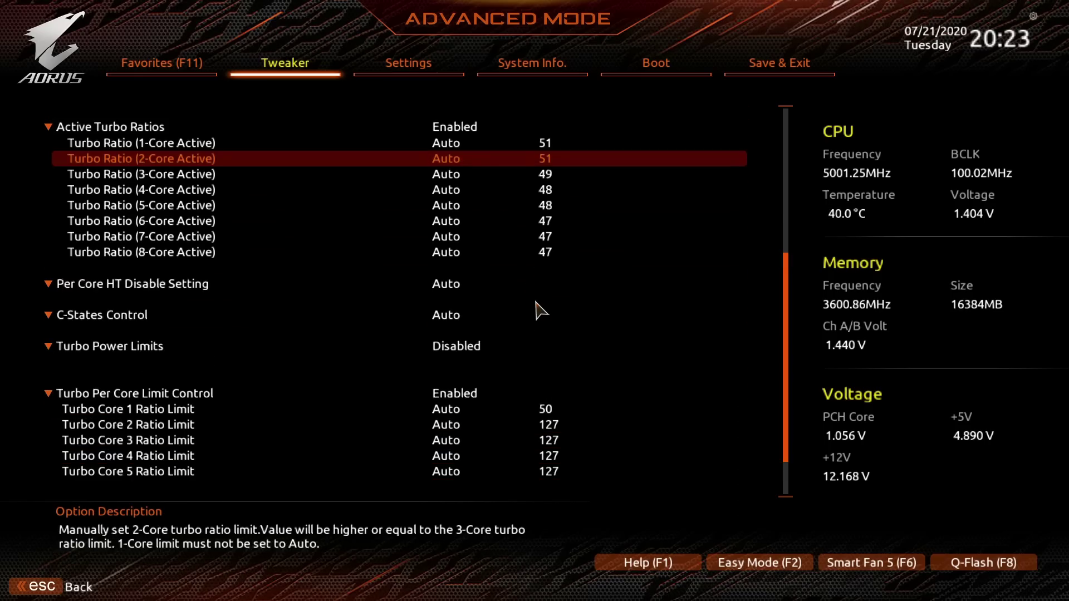
{"action": "key", "text": "Down"}
{"action": "key", "text": "Down"}
{"action": "key", "text": "Down"}
{"action": "key", "text": "Down"}
{"action": "key", "text": "Down"}
{"action": "key", "text": "Down"}
{"action": "key", "text": "Down"}
{"action": "key", "text": "Down"}
{"action": "key", "text": "Down"}
{"action": "key", "text": "Down"}
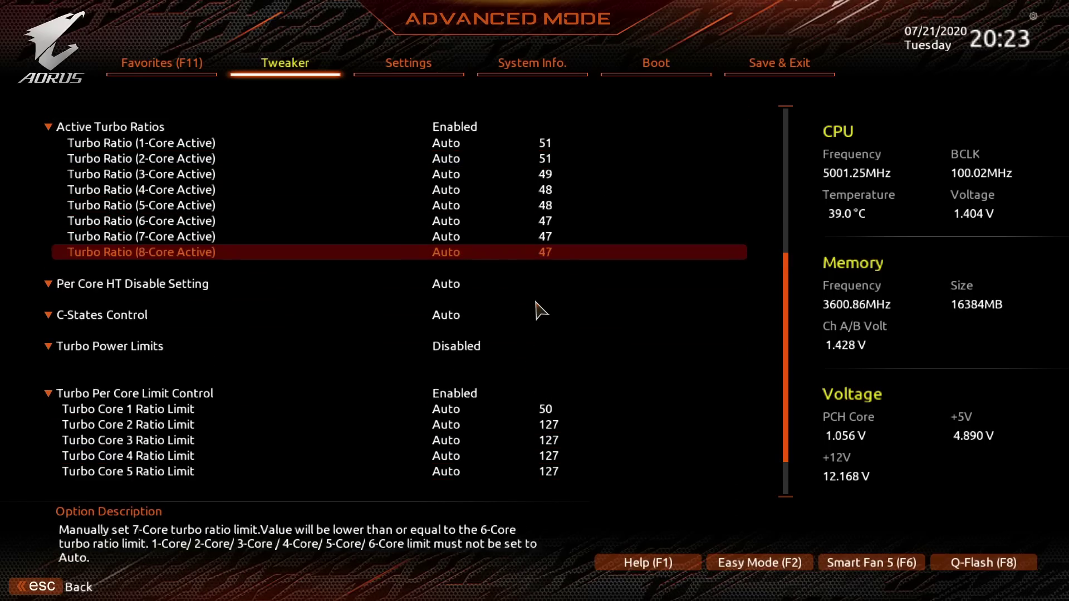
{"action": "key", "text": "Down"}
{"action": "key", "text": "Down"}
{"action": "key", "text": "Down"}
{"action": "key", "text": "Down"}
{"action": "key", "text": "Down"}
{"action": "key", "text": "Down"}
{"action": "key", "text": "Down"}
{"action": "key", "text": "Down"}
{"action": "key", "text": "Down"}
{"action": "key", "text": "Down"}
{"action": "key", "text": "Down"}
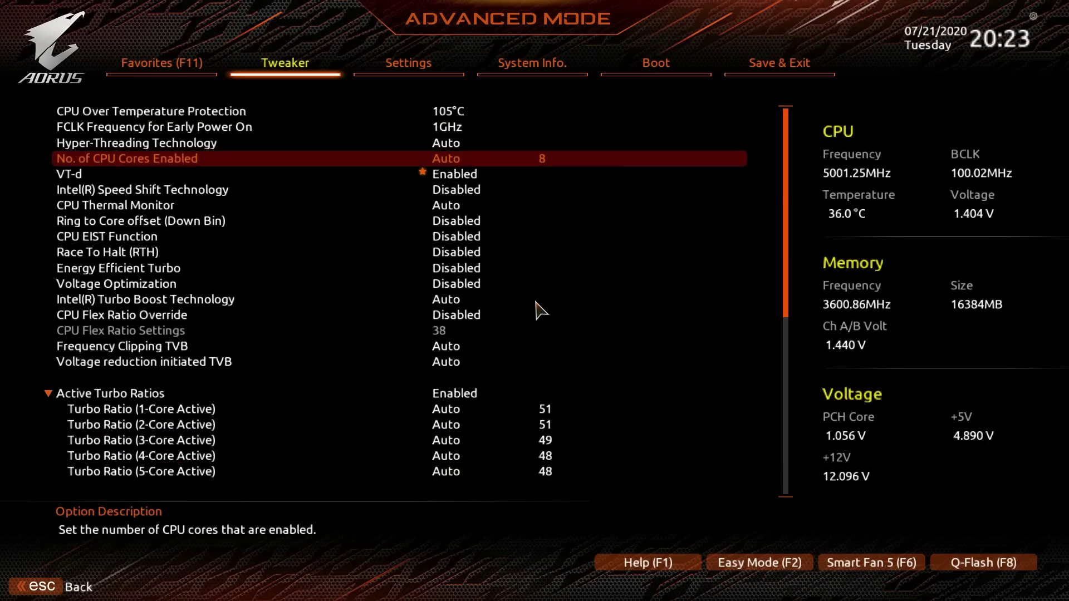
{"action": "key", "text": "Up"}
{"action": "key", "text": "Up"}
{"action": "key", "text": "Up"}
{"action": "key", "text": "Up"}
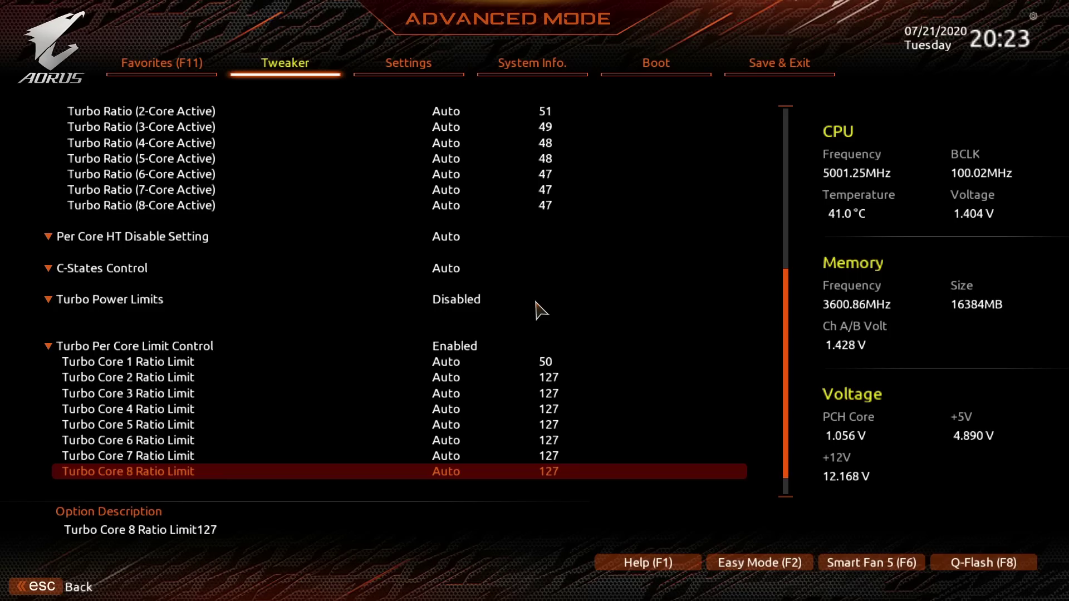
Reopen Advanced CPU Settings and return to Turbo Ratio (1-Core Active).
{"action": "key", "text": "Escape"}
{"action": "key", "text": "Return"}
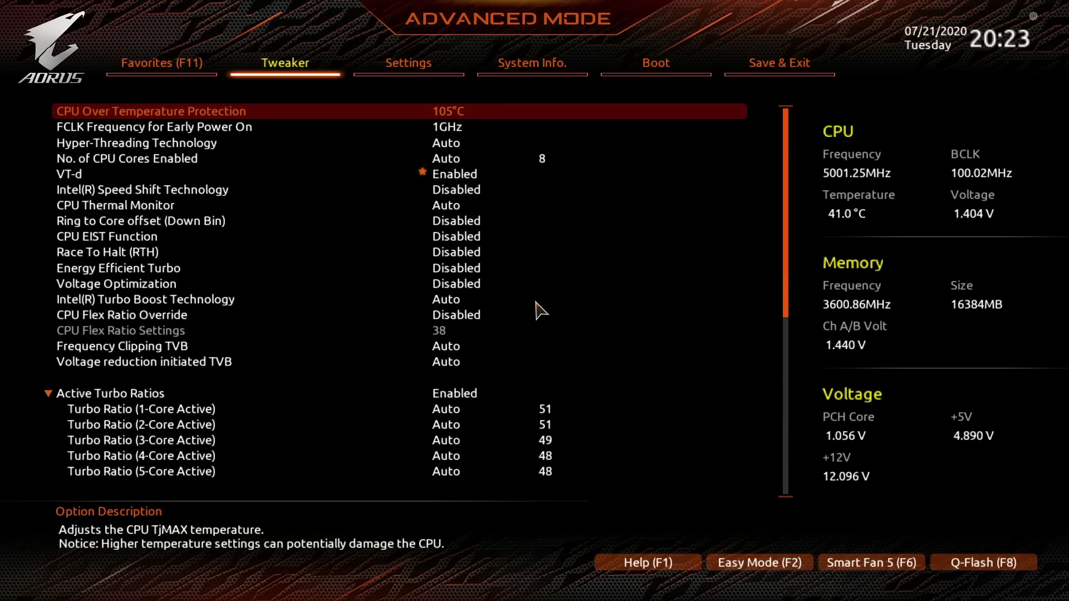
{"action": "key", "text": "Up"}
{"action": "key", "text": "Up"}
{"action": "key", "text": "Up"}
{"action": "key", "text": "Up"}
{"action": "key", "text": "Up"}
{"action": "key", "text": "Up"}
{"action": "key", "text": "Up"}
{"action": "key", "text": "Up"}
{"action": "key", "text": "Up"}
{"action": "key", "text": "Up"}
{"action": "key", "text": "Up"}
{"action": "key", "text": "Up"}
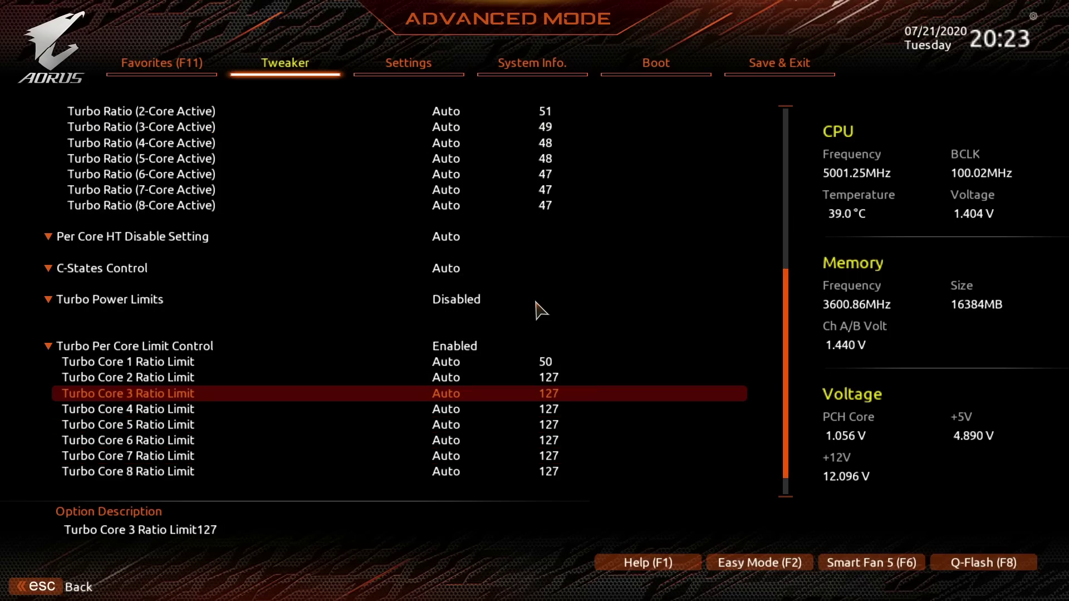
{"action": "key", "text": "Up"}
{"action": "key", "text": "Up"}
{"action": "key", "text": "Up"}
{"action": "key", "text": "Up"}
{"action": "key", "text": "Up"}
{"action": "key", "text": "Up"}
{"action": "key", "text": "Up"}
{"action": "key", "text": "Up"}
{"action": "key", "text": "Up"}
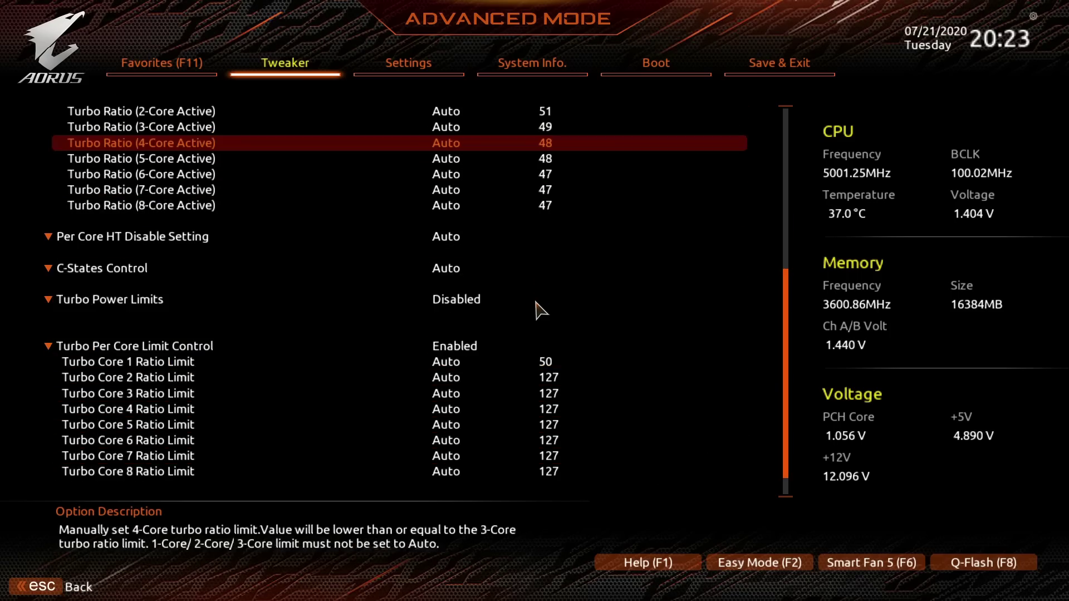
{"action": "key", "text": "Down"}
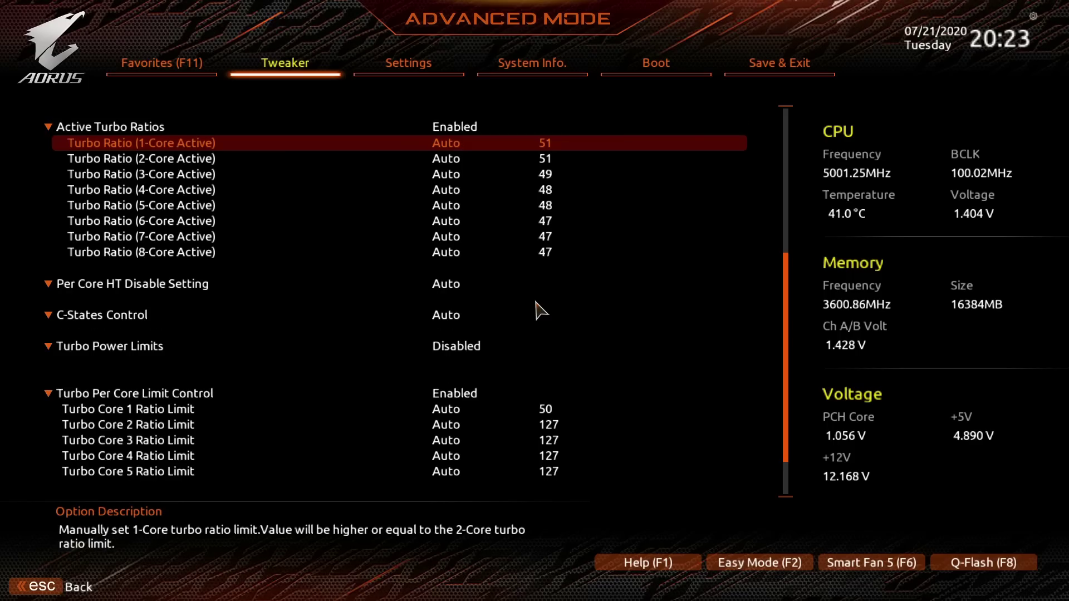
Enter 50 for every Turbo Ratio row from 1-Core to 8-Core Active.
{"action": "type", "text": "50"}
{"action": "key", "text": "Down"}
{"action": "type", "text": "50"}
{"action": "key", "text": "Down"}
{"action": "type", "text": "50"}
{"action": "key", "text": "Down"}
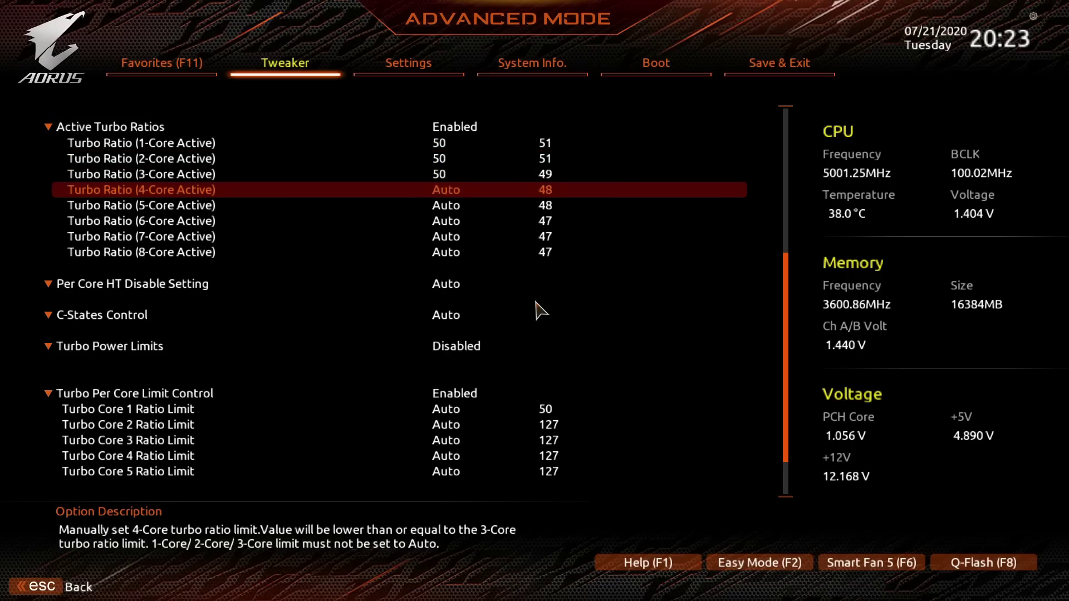
{"action": "key", "text": "8"}
{"action": "key", "text": "Down"}
{"action": "key", "text": "8"}
{"action": "key", "text": "Down"}
{"action": "type", "text": "8"}
{"action": "key", "text": "Up"}
{"action": "key", "text": "Up"}
{"action": "key", "text": "Up"}
{"action": "key", "text": "Down"}
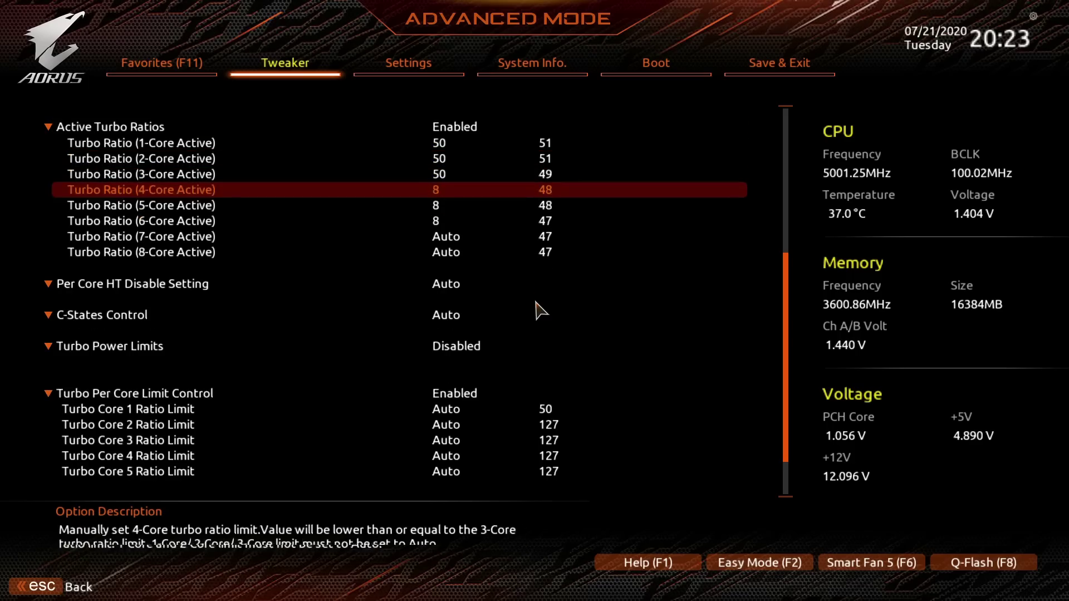
{"action": "type", "text": "50"}
{"action": "key", "text": "Down"}
{"action": "type", "text": "50"}
{"action": "key", "text": "Down"}
{"action": "type", "text": "50"}
{"action": "key", "text": "Down"}
{"action": "type", "text": "50"}
{"action": "key", "text": "Down"}
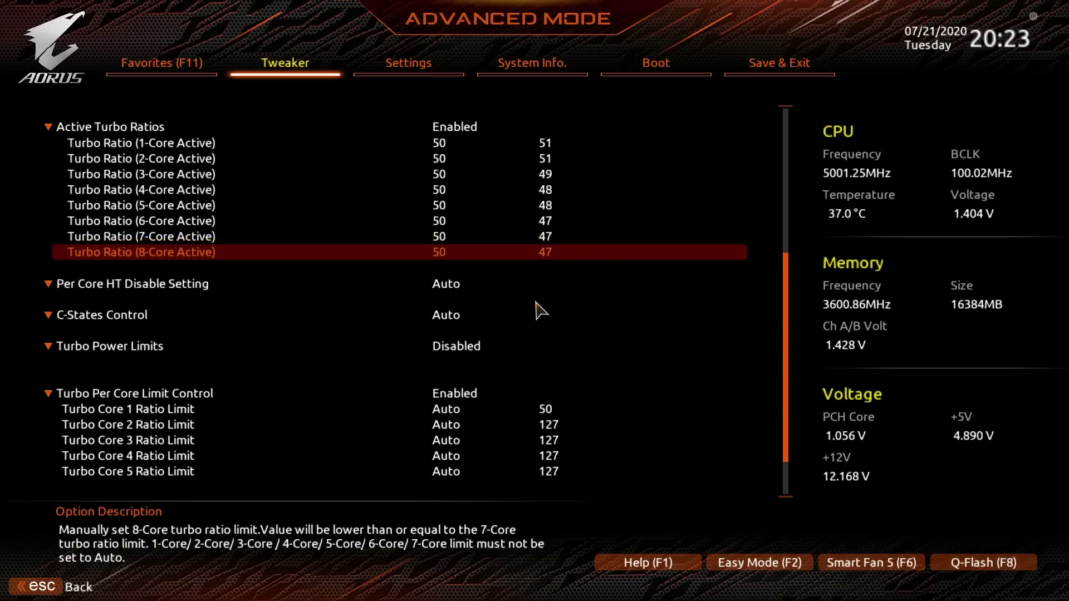
{"action": "type", "text": "50"}
{"action": "key", "text": "Down"}
{"action": "key", "text": "Down"}
{"action": "key", "text": "Down"}
{"action": "key", "text": "Down"}
{"action": "key", "text": "Down"}
{"action": "key", "text": "Down"}
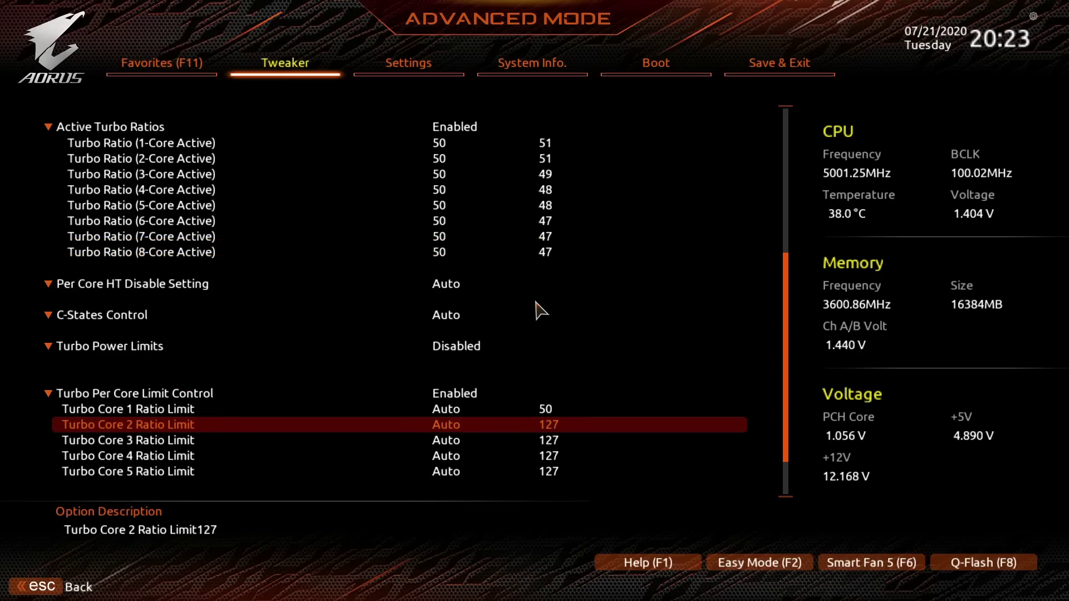
Enter 50 for every Turbo Core 1–8 Ratio Limit, fixing a mistyped 550.
{"action": "type", "text": "550"}
{"action": "key", "text": "Up"}
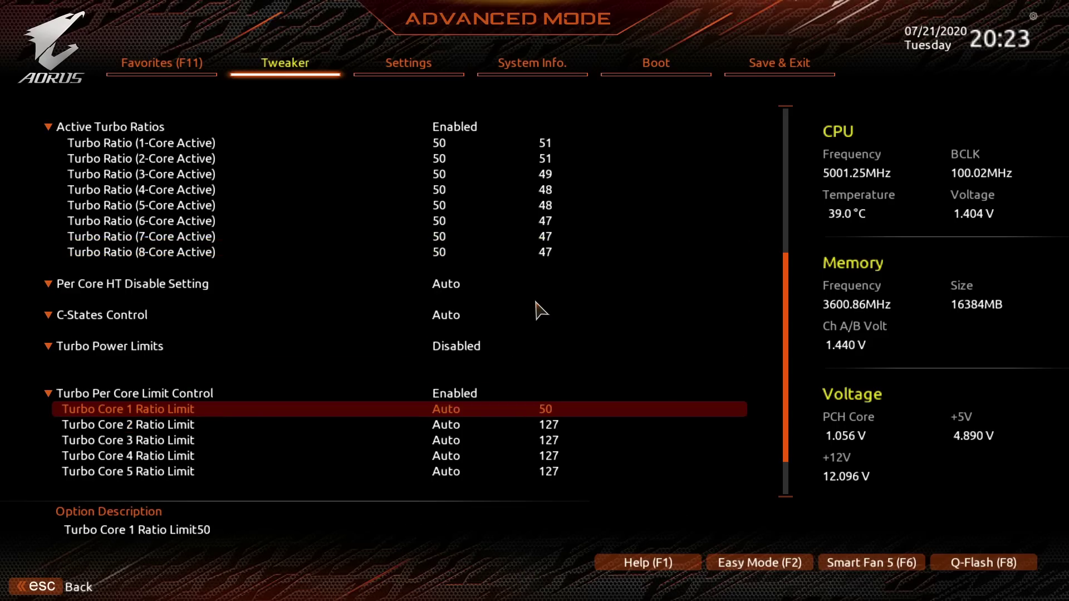
{"action": "type", "text": "50"}
{"action": "key", "text": "Down"}
{"action": "type", "text": "50"}
{"action": "key", "text": "Down"}
{"action": "type", "text": "50"}
{"action": "key", "text": "Down"}
{"action": "type", "text": "50"}
{"action": "key", "text": "Down"}
{"action": "type", "text": "50"}
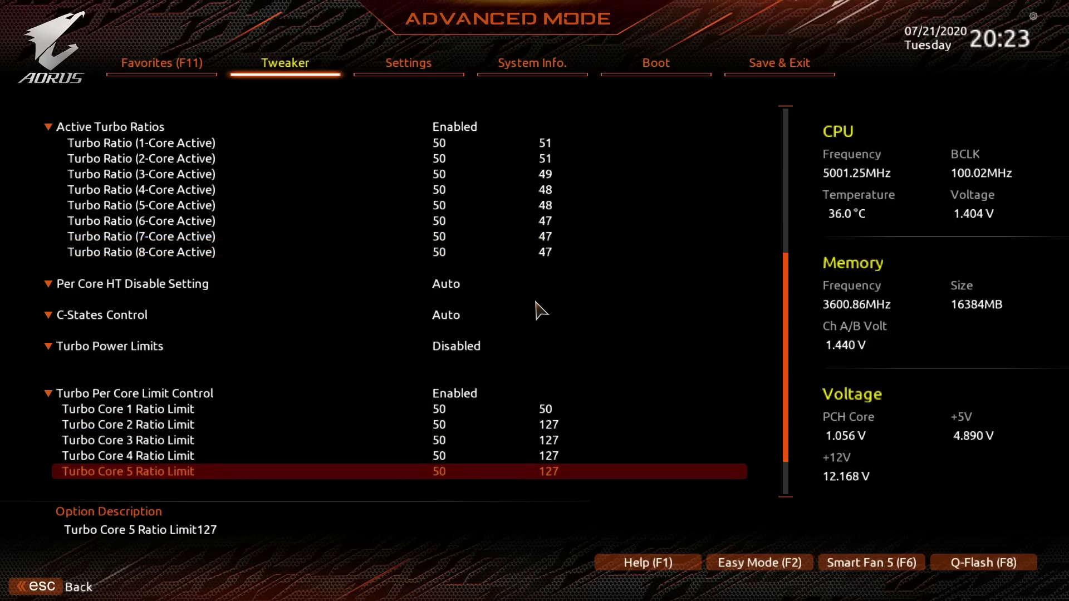
{"action": "key", "text": "Down"}
{"action": "type", "text": "50"}
{"action": "key", "text": "Down"}
{"action": "type", "text": "50"}
{"action": "key", "text": "Down"}
{"action": "type", "text": "50"}
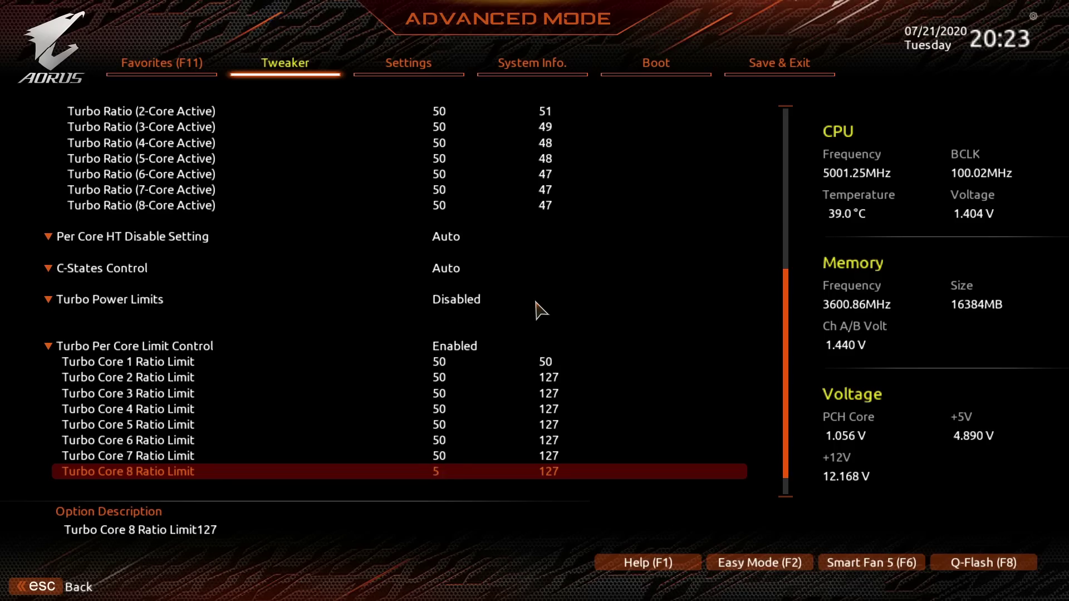
{"action": "key", "text": "Down"}
{"action": "key", "text": "Up"}
Change the AVX Offset from 3 to 1 and save and exit the BIOS with F10.
{"action": "key", "text": "Page_Up"}
{"action": "key", "text": "Down"}
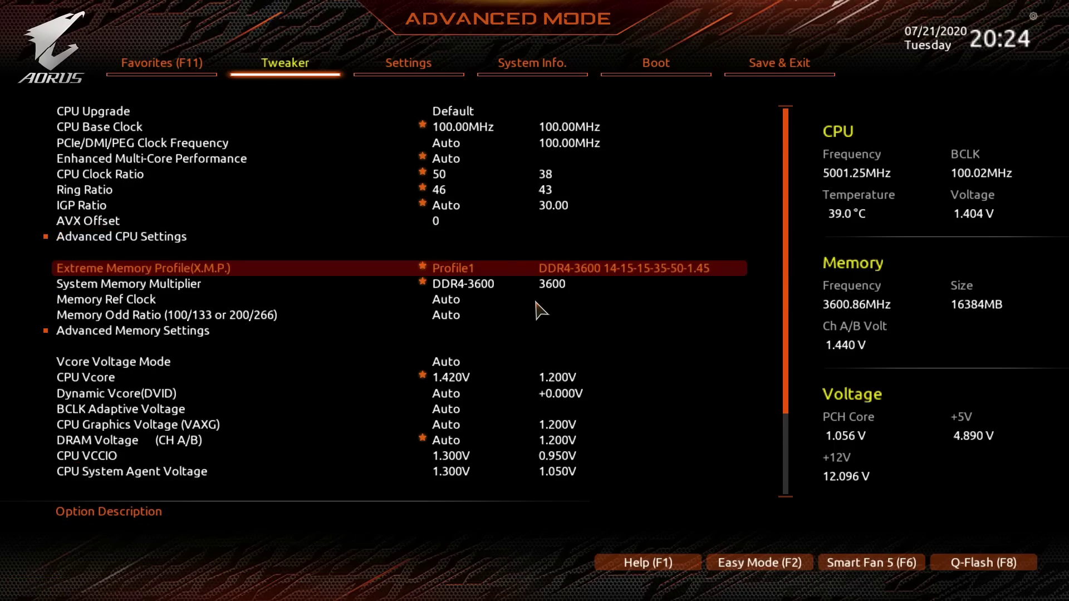
{"action": "key", "text": "Up"}
{"action": "key", "text": "Up"}
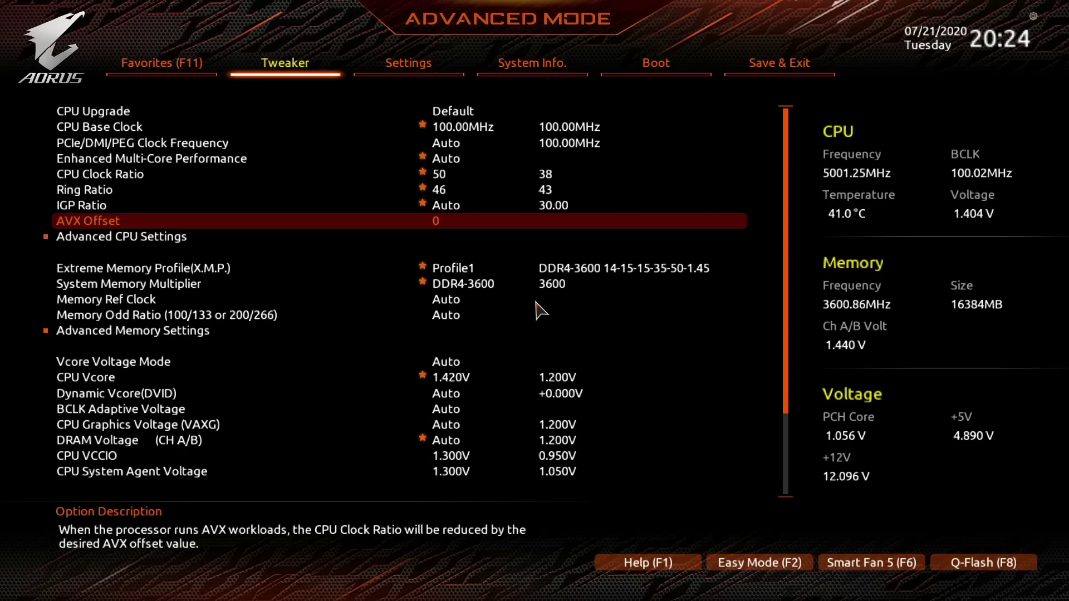
{"action": "key", "text": "Down"}
{"action": "key", "text": "Up"}
{"action": "key", "text": "Return"}
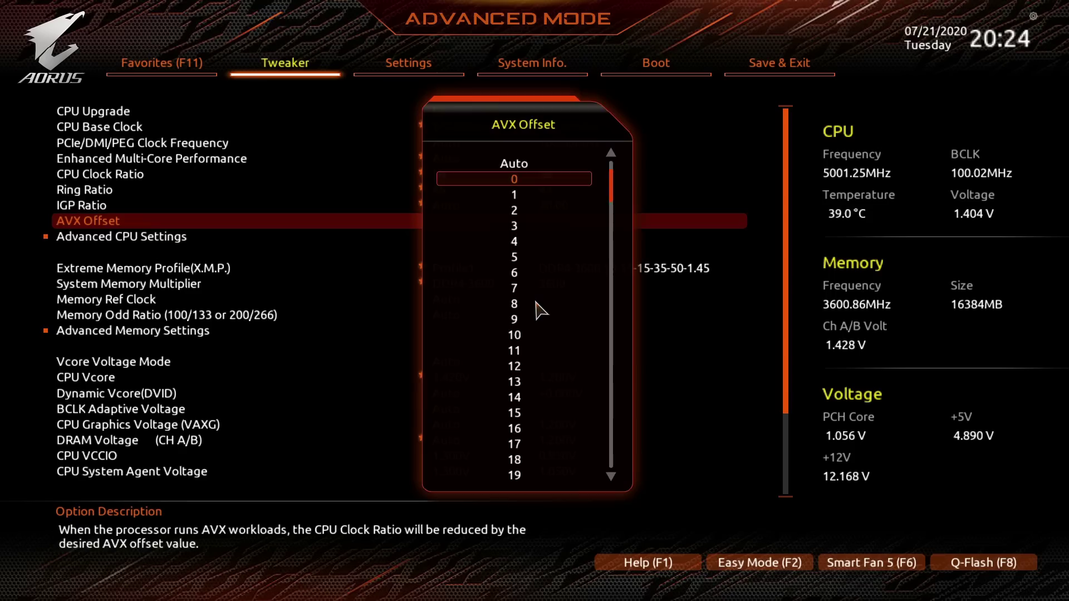
{"action": "key", "text": "Down"}
{"action": "key", "text": "Down"}
{"action": "key", "text": "Down"}
{"action": "key", "text": "Down"}
{"action": "key", "text": "Up"}
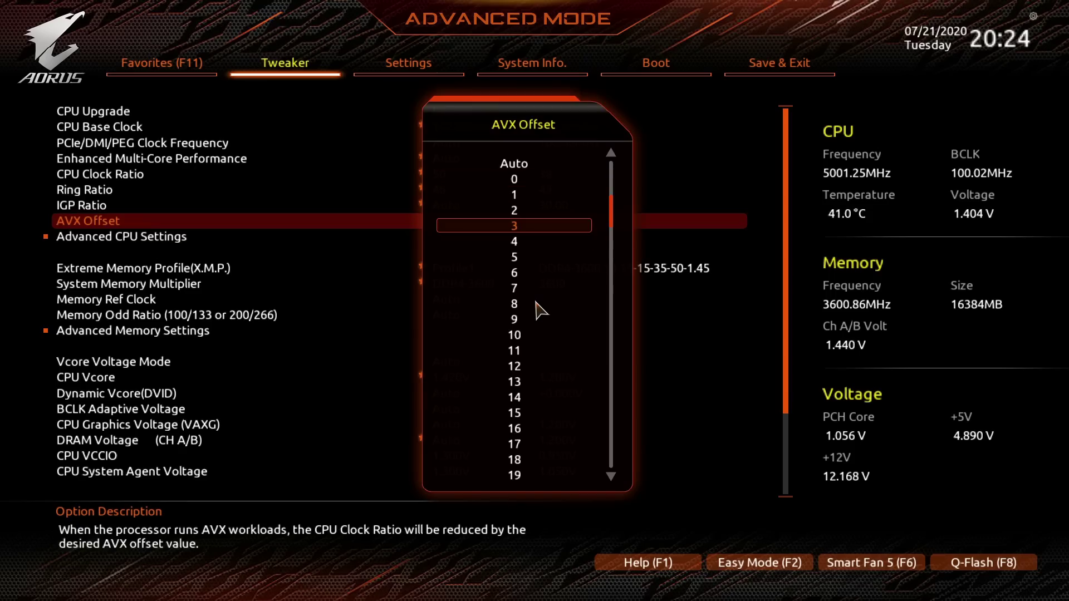
{"action": "key", "text": "Return"}
{"action": "key", "text": "Return"}
{"action": "key", "text": "Up"}
{"action": "key", "text": "Up"}
{"action": "key", "text": "Return"}
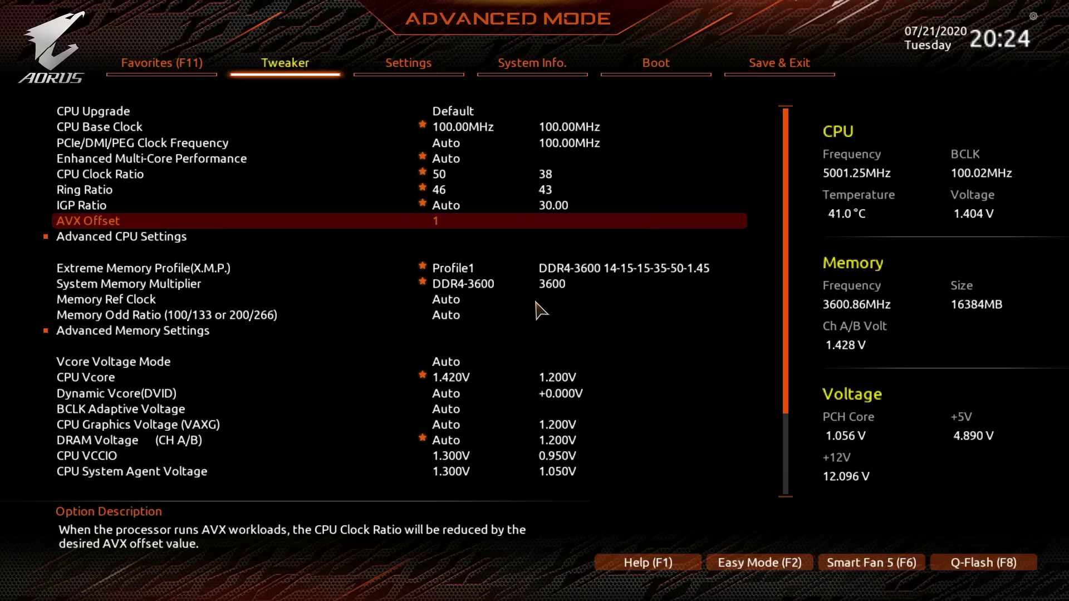
{"action": "key", "text": "F10"}
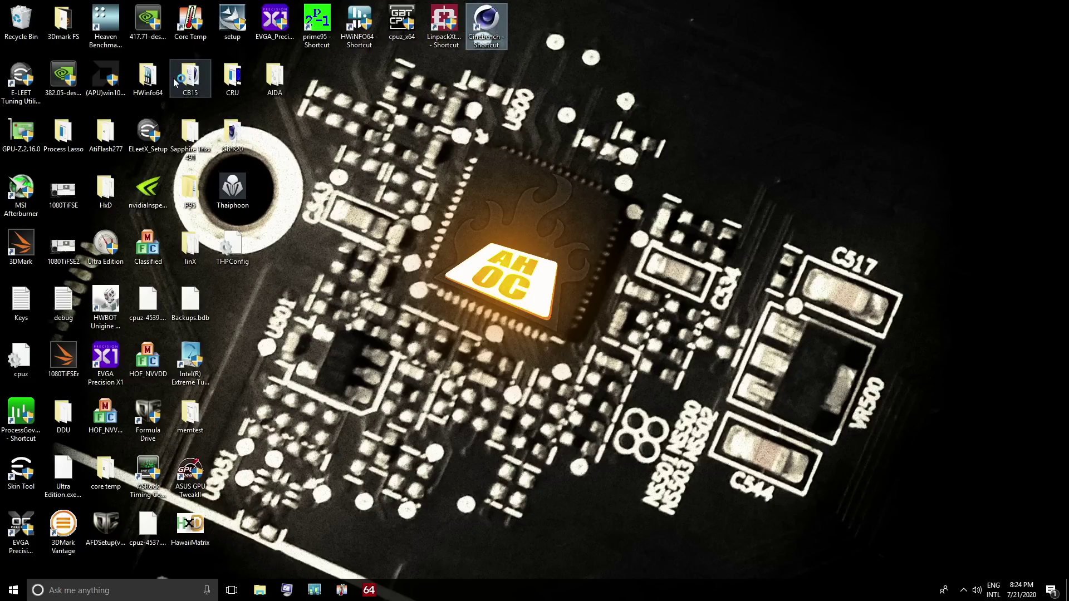
Launch Cinebench R15 from the CB15 folder and take R15 and R20 out of fullscreen.
{"action": "double_click", "coordinate": [190, 83]}
{"action": "double_click", "coordinate": [345, 115]}
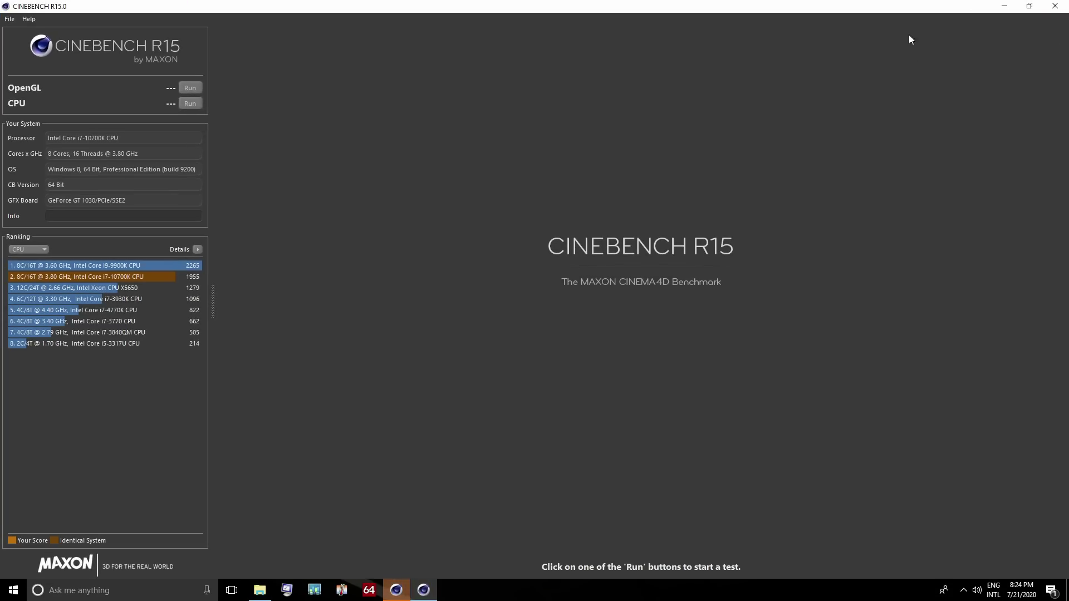
{"action": "double_click", "coordinate": [966, 4]}
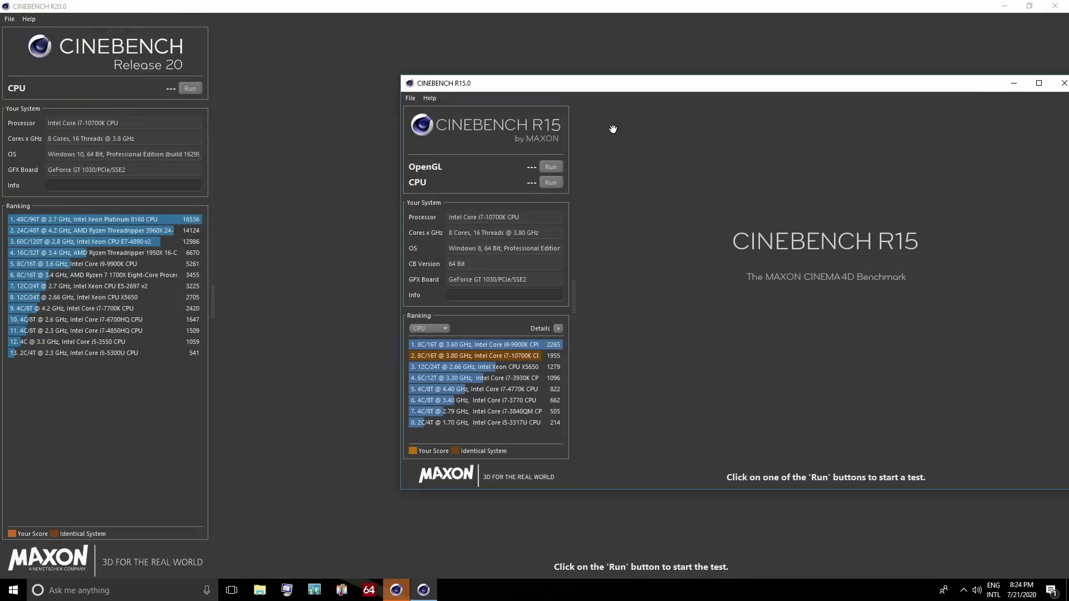
{"action": "double_click", "coordinate": [639, 5]}
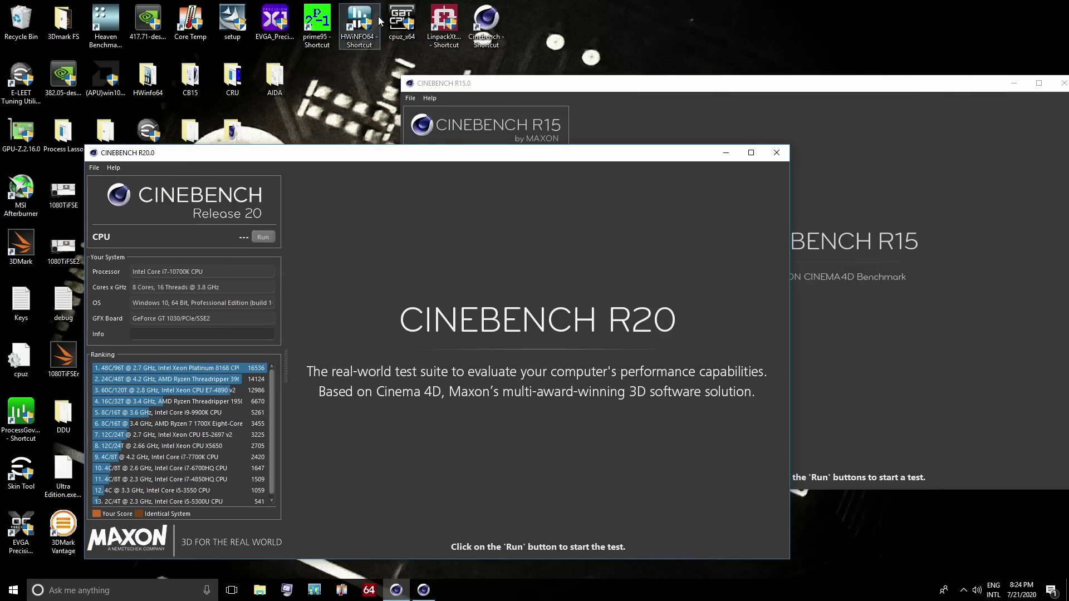
Start CPU-Z, place Cinebench R15 at the top-left, and bring Cinebench R20 forward.
{"action": "double_click", "coordinate": [389, 25]}
{"action": "left_click_drag", "start_coordinate": [381, 161], "coordinate": [282, 21]}
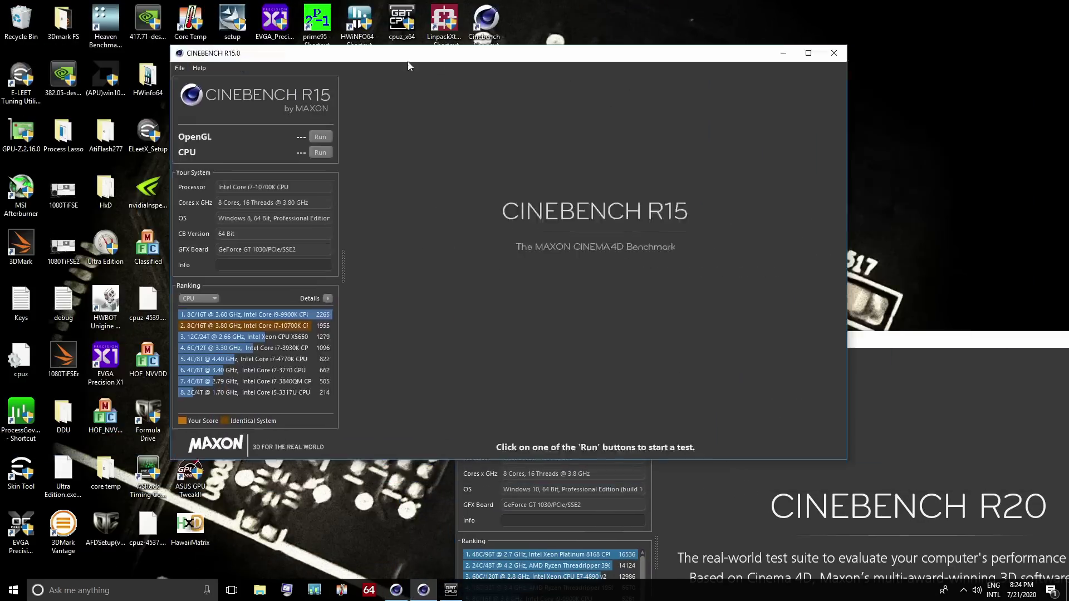
{"action": "left_click_drag", "start_coordinate": [407, 66], "coordinate": [236, 19]}
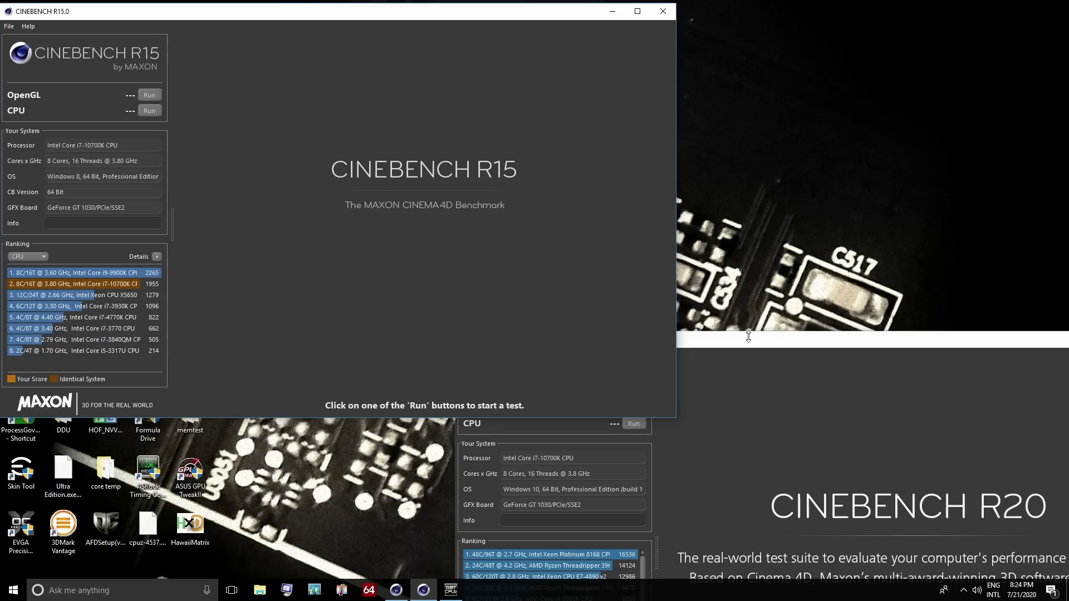
{"action": "left_click", "coordinate": [832, 428]}
Move CPU-Z to the top right and show its per-core clock list.
{"action": "left_click", "coordinate": [451, 590]}
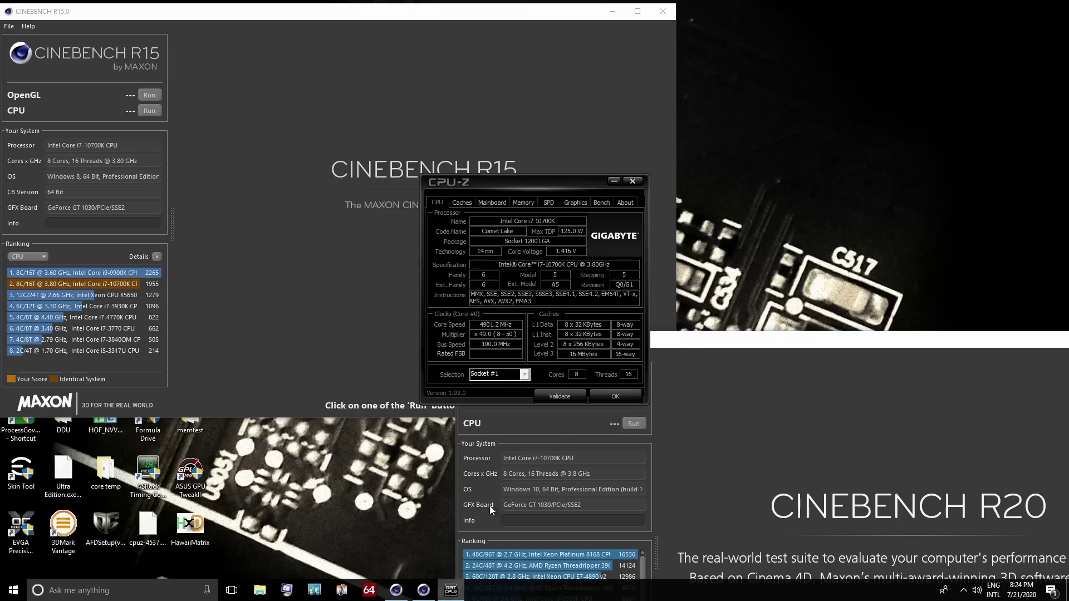
{"action": "left_click_drag", "start_coordinate": [488, 179], "coordinate": [761, 66]}
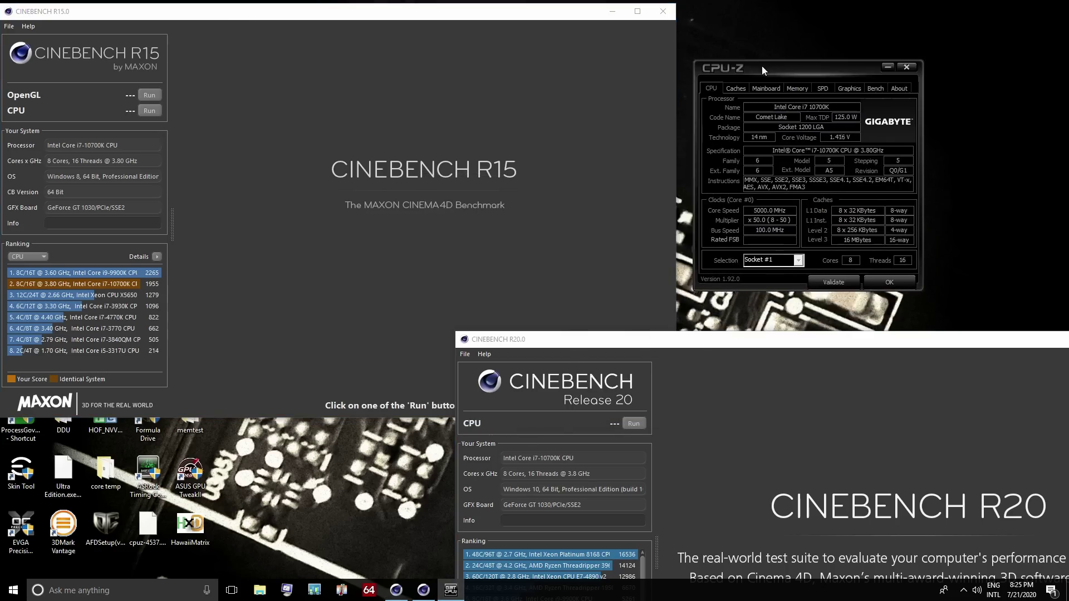
{"action": "left_click", "coordinate": [762, 211]}
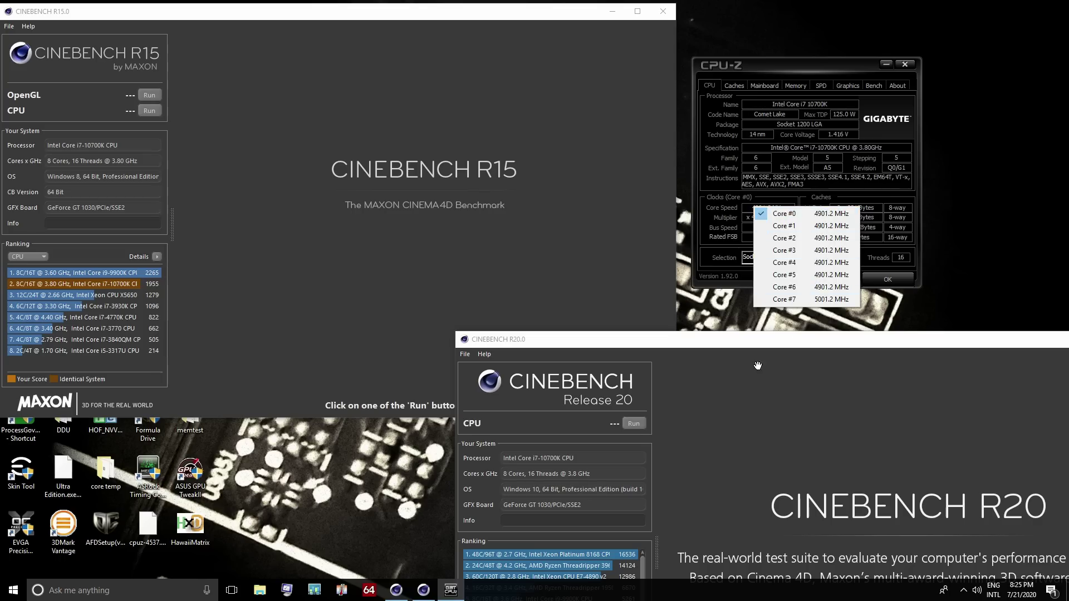
{"action": "left_click", "coordinate": [780, 213]}
{"action": "left_click", "coordinate": [780, 212]}
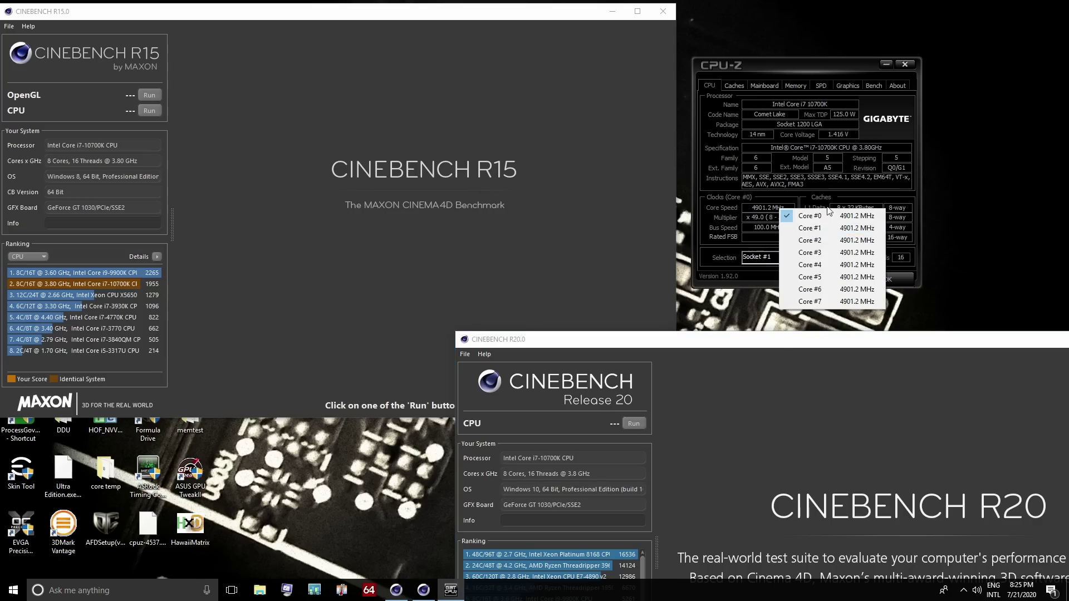
Start the Cinebench R20 CPU benchmark and check that all cores run near 4900 MHz.
{"action": "left_click", "coordinate": [758, 347]}
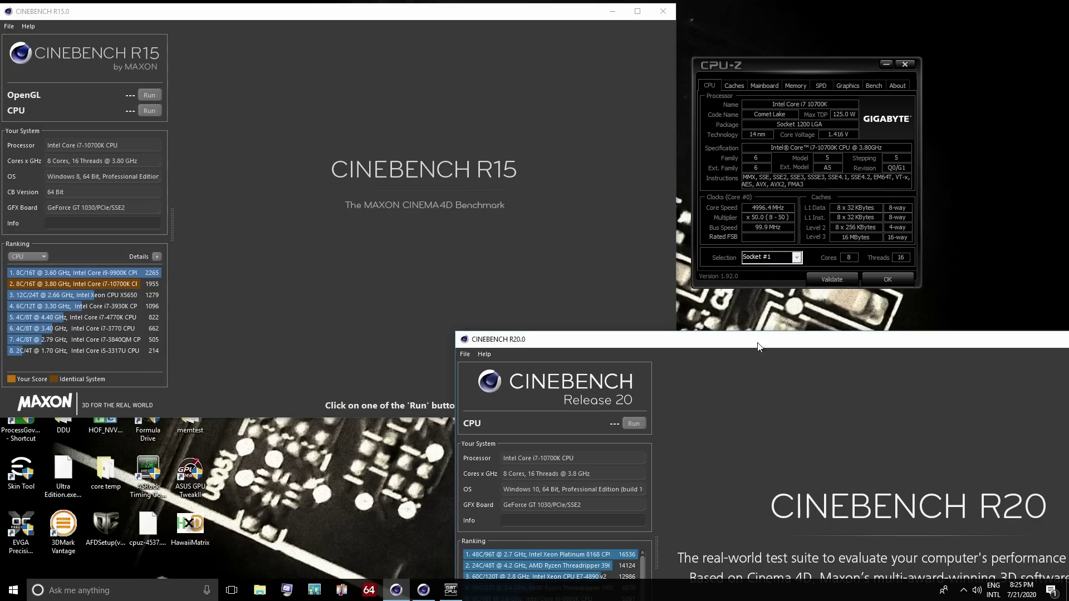
{"action": "left_click", "coordinate": [634, 424]}
{"action": "left_click_drag", "start_coordinate": [760, 343], "coordinate": [737, 318]}
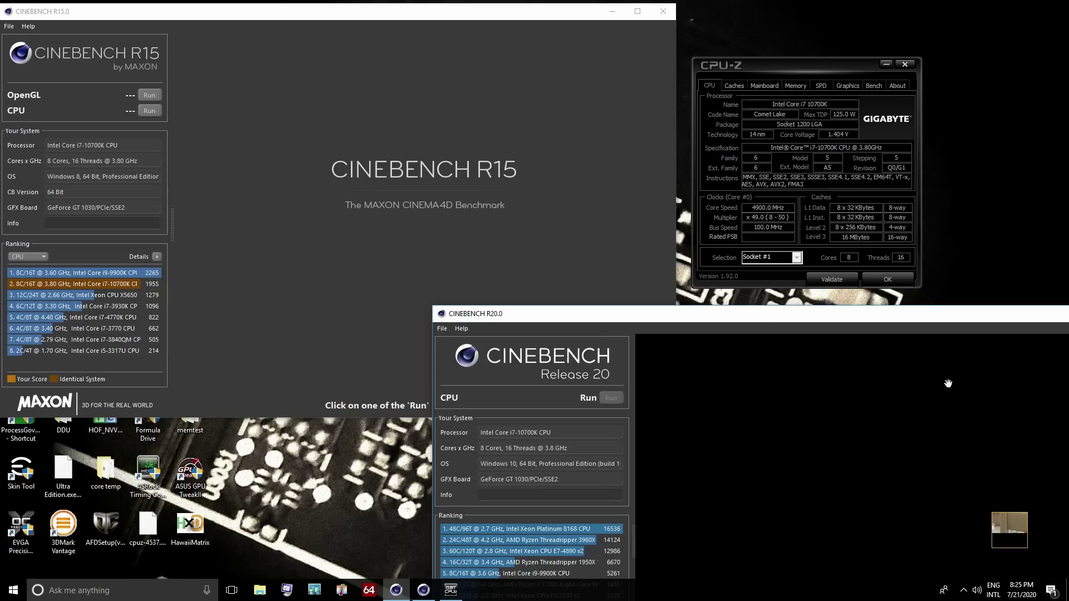
{"action": "right_click", "coordinate": [759, 207]}
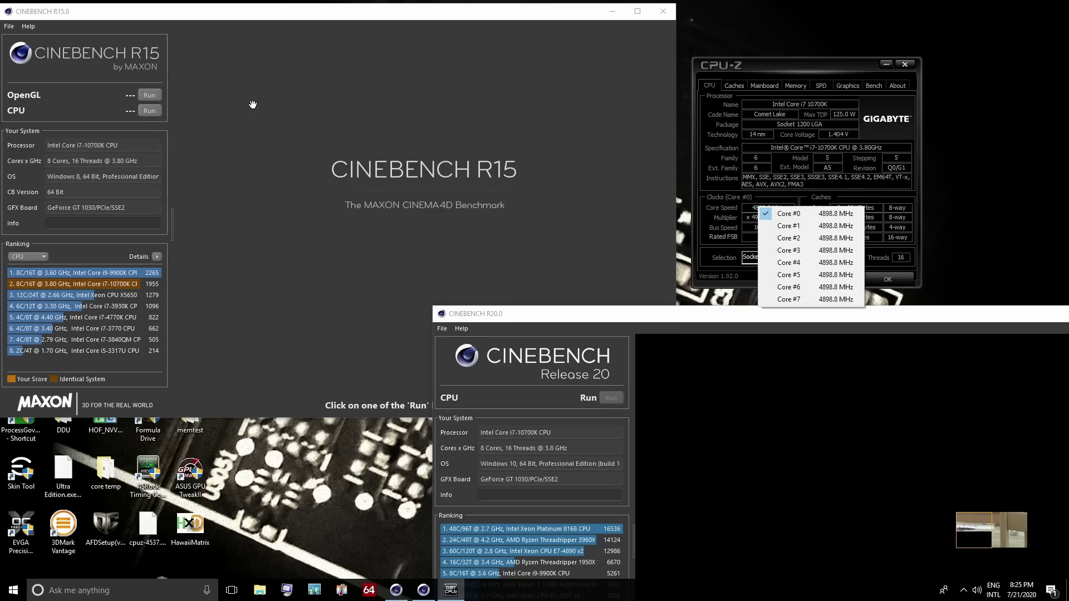
{"action": "left_click", "coordinate": [230, 138]}
Run the Cinebench R15 CPU test to a 1929 cb score, then stop the R20 render.
{"action": "left_click", "coordinate": [152, 111]}
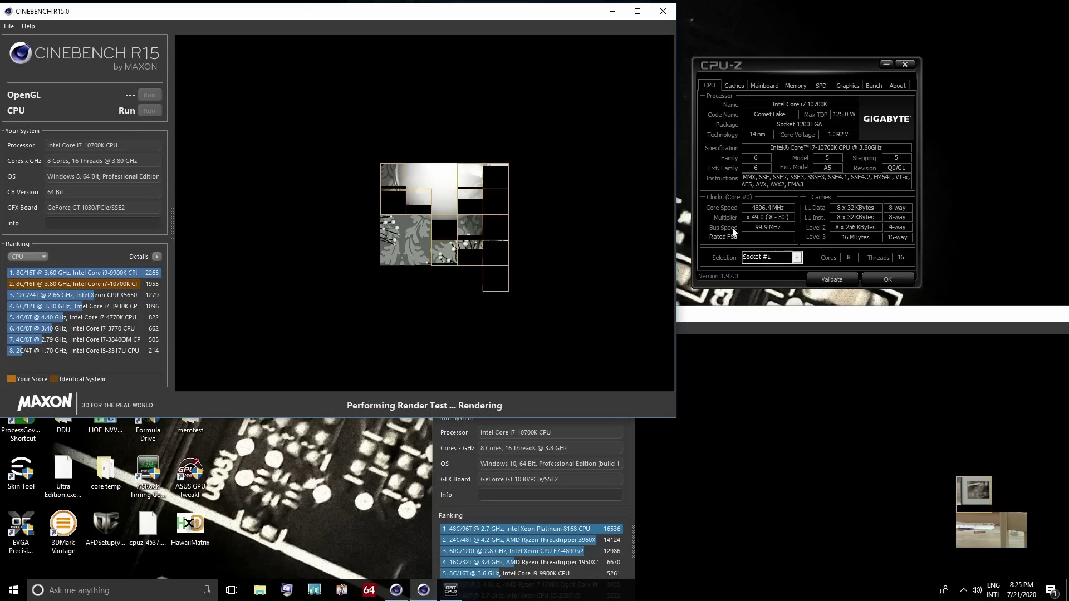
{"action": "left_click", "coordinate": [741, 211]}
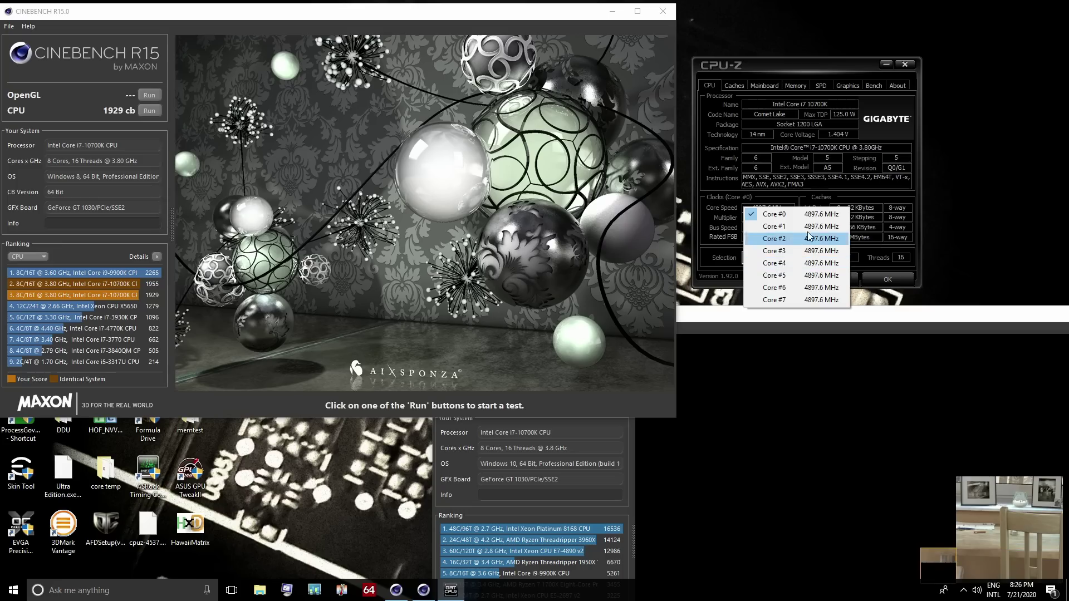
{"action": "left_click", "coordinate": [895, 402]}
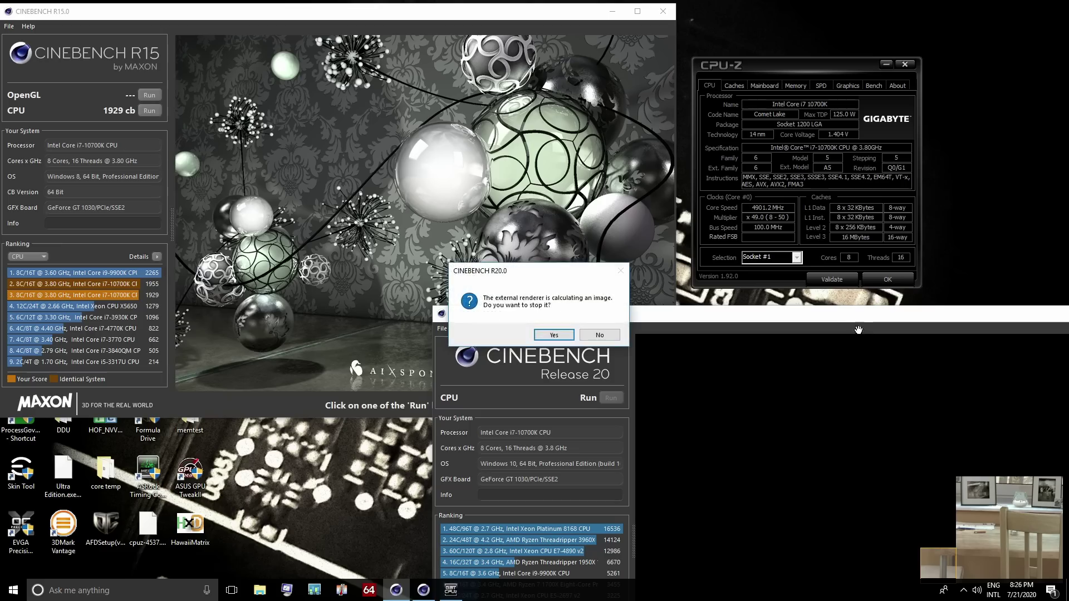
{"action": "left_click", "coordinate": [559, 341]}
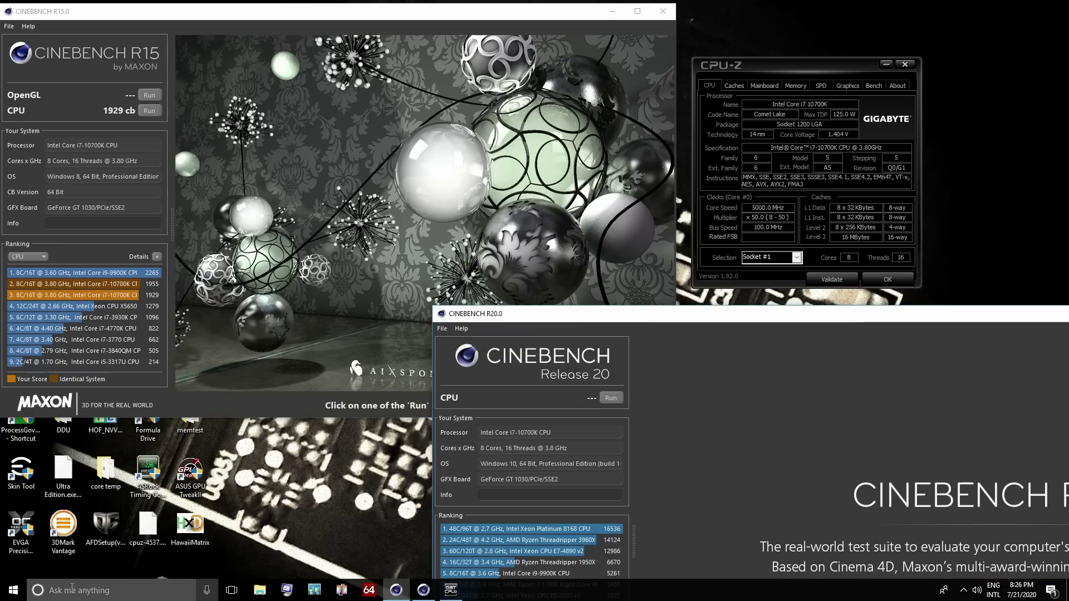
Restart Windows from the Start menu to get back into the BIOS.
{"action": "left_click", "coordinate": [14, 590]}
{"action": "left_click", "coordinate": [13, 566]}
{"action": "left_click", "coordinate": [18, 537]}
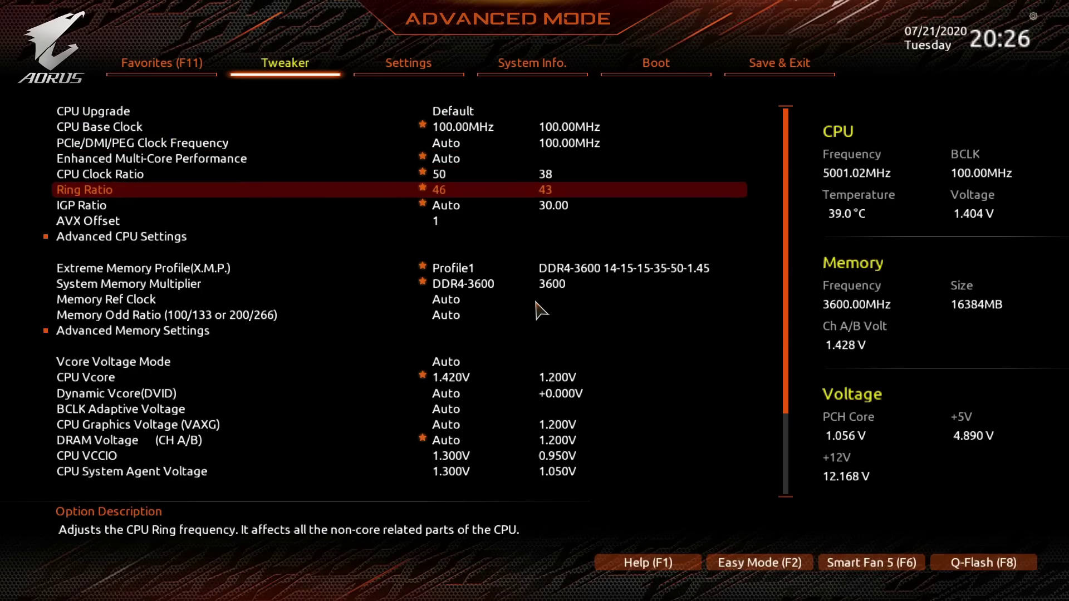
In Advanced CPU Settings, set Ring to Core offset and CPU EIST Function to Auto.
{"action": "key", "text": "Down"}
{"action": "key", "text": "Return"}
{"action": "key", "text": "Down"}
{"action": "key", "text": "Down"}
{"action": "key", "text": "Down"}
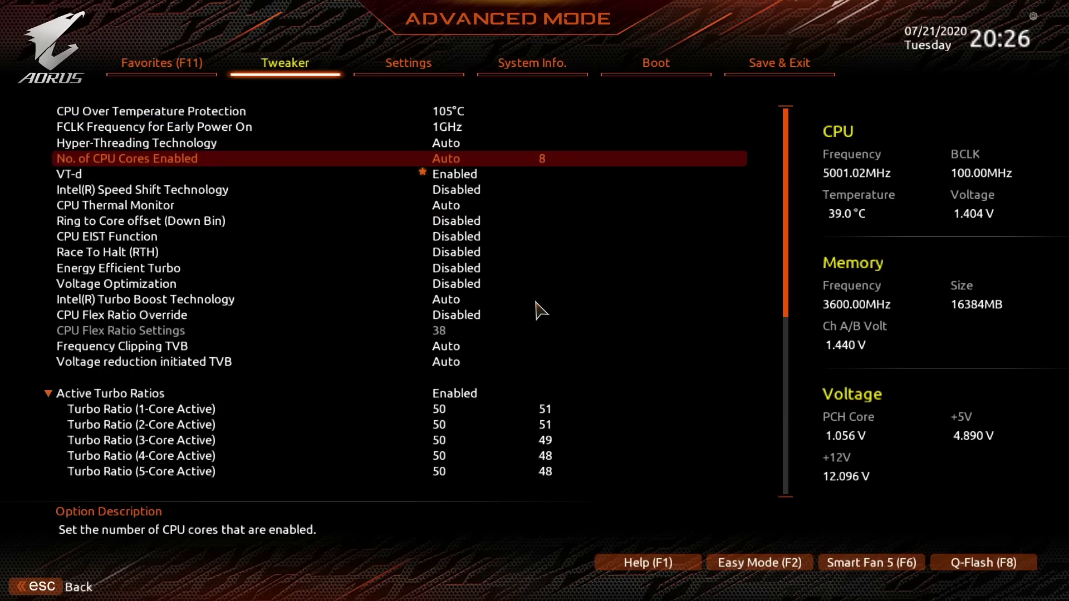
{"action": "key", "text": "Down"}
{"action": "key", "text": "Down"}
{"action": "key", "text": "Down"}
{"action": "key", "text": "Down"}
{"action": "key", "text": "Return"}
{"action": "key", "text": "Down"}
{"action": "key", "text": "Down"}
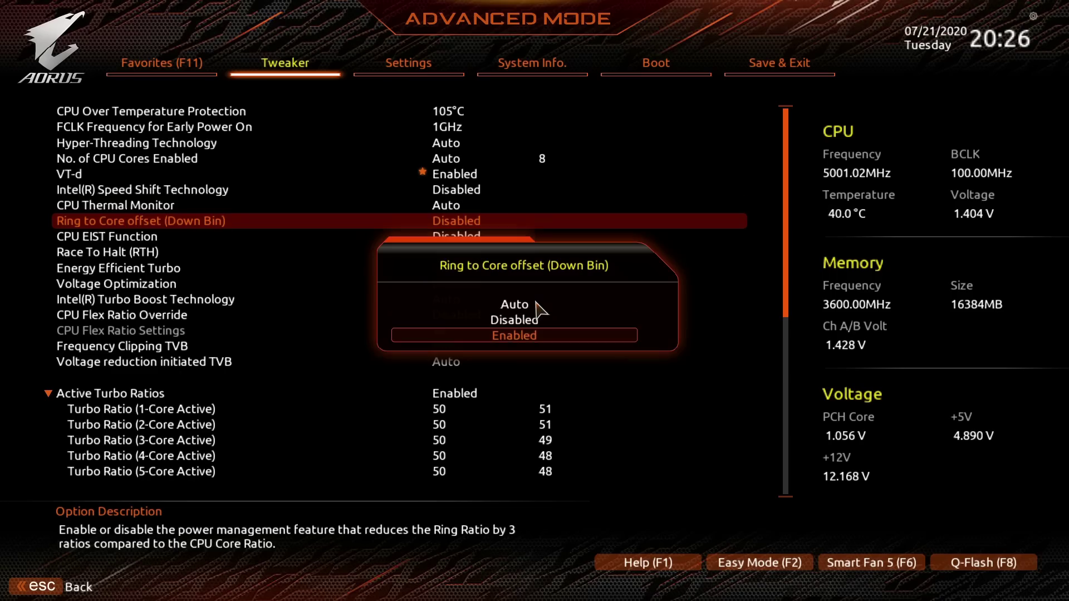
{"action": "key", "text": "Return"}
Set Race To Halt and Energy Efficient Turbo to Auto.
{"action": "key", "text": "Down"}
{"action": "key", "text": "Return"}
{"action": "key", "text": "Up"}
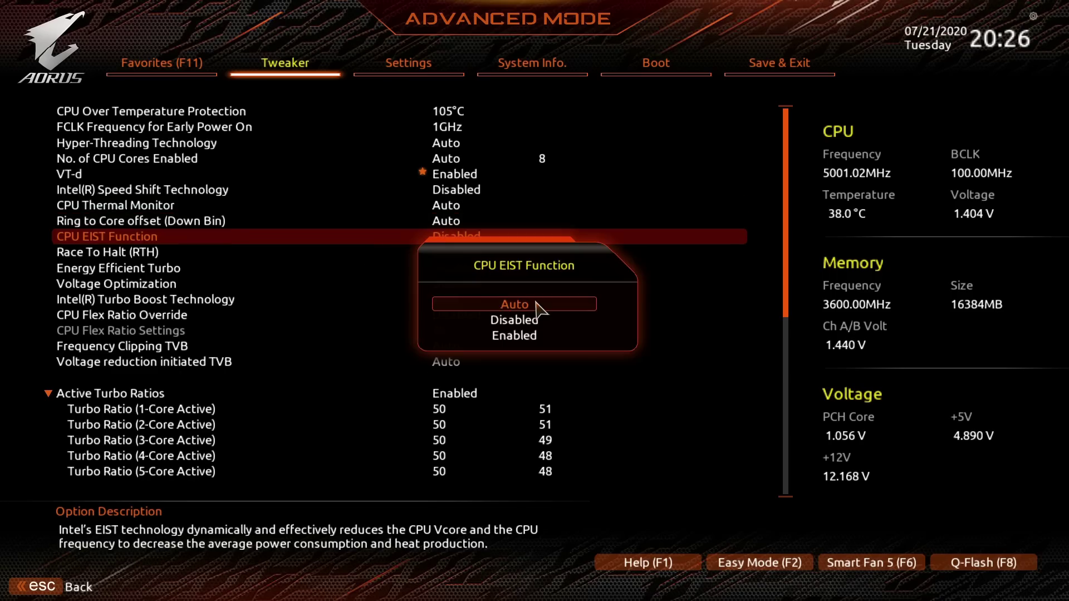
{"action": "key", "text": "Return"}
{"action": "key", "text": "Down"}
{"action": "key", "text": "Return"}
{"action": "key", "text": "Up"}
{"action": "key", "text": "Return"}
{"action": "key", "text": "Down"}
{"action": "key", "text": "Return"}
{"action": "key", "text": "Up"}
{"action": "key", "text": "Return"}
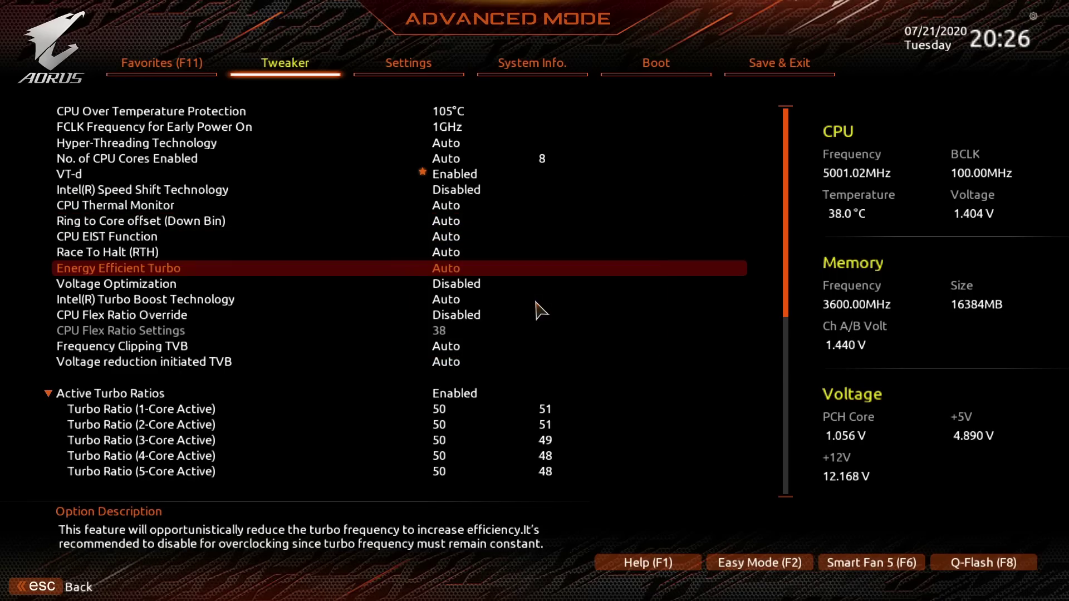
Set Voltage Optimization and Intel Speed Shift Technology to Auto, then return to Tweaker.
{"action": "key", "text": "Down"}
{"action": "key", "text": "Return"}
{"action": "key", "text": "Up"}
{"action": "key", "text": "Return"}
{"action": "key", "text": "Down"}
{"action": "key", "text": "Down"}
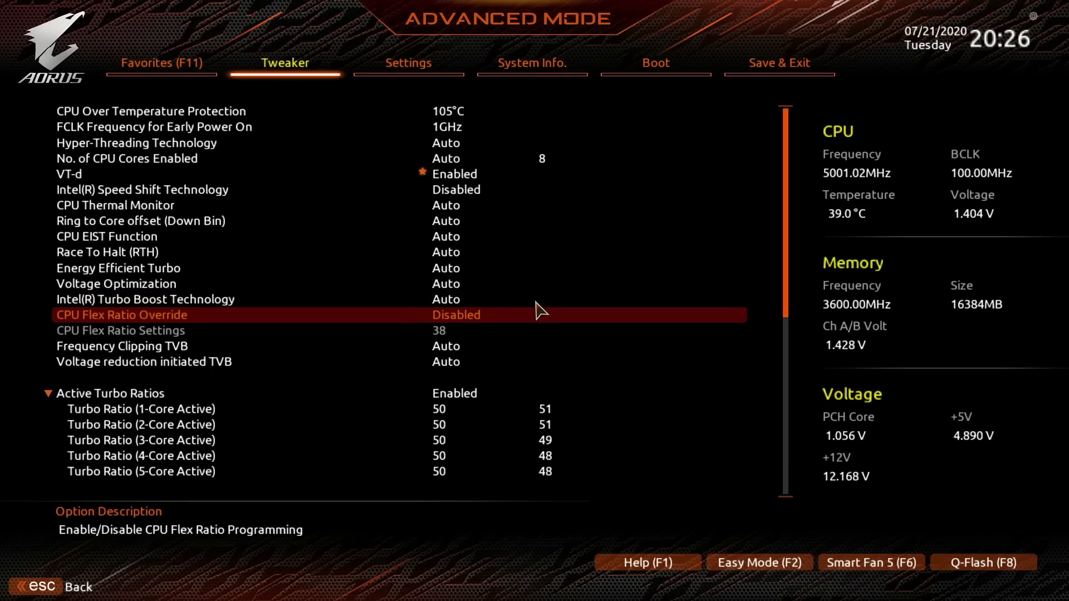
{"action": "key", "text": "Up"}
{"action": "key", "text": "Up"}
{"action": "key", "text": "Up"}
{"action": "key", "text": "Up"}
{"action": "key", "text": "Up"}
{"action": "key", "text": "Up"}
{"action": "key", "text": "Up"}
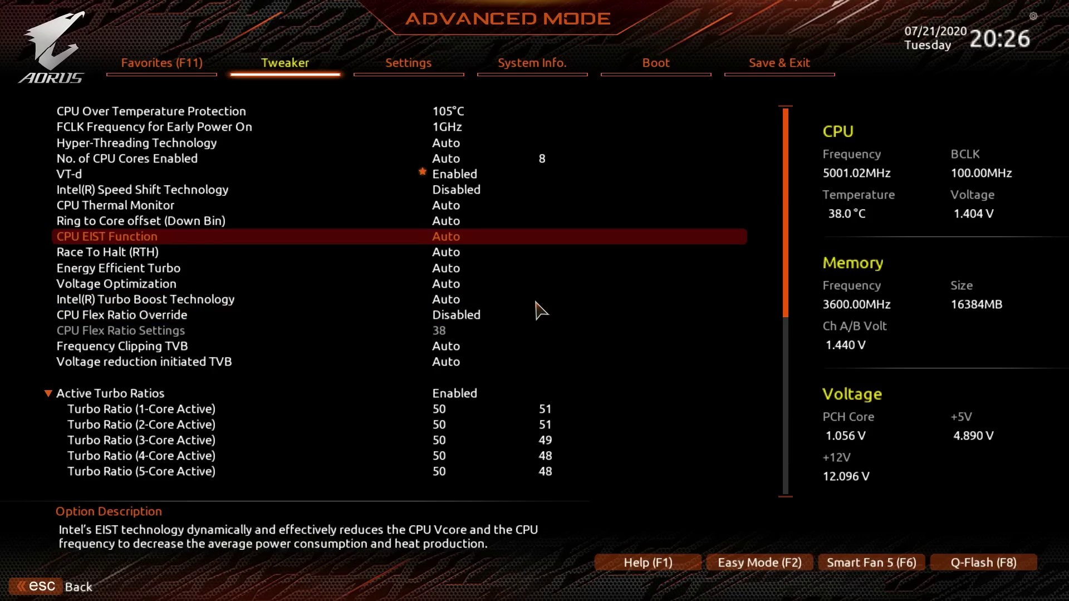
{"action": "key", "text": "Up"}
{"action": "key", "text": "Return"}
{"action": "key", "text": "Up"}
{"action": "key", "text": "Return"}
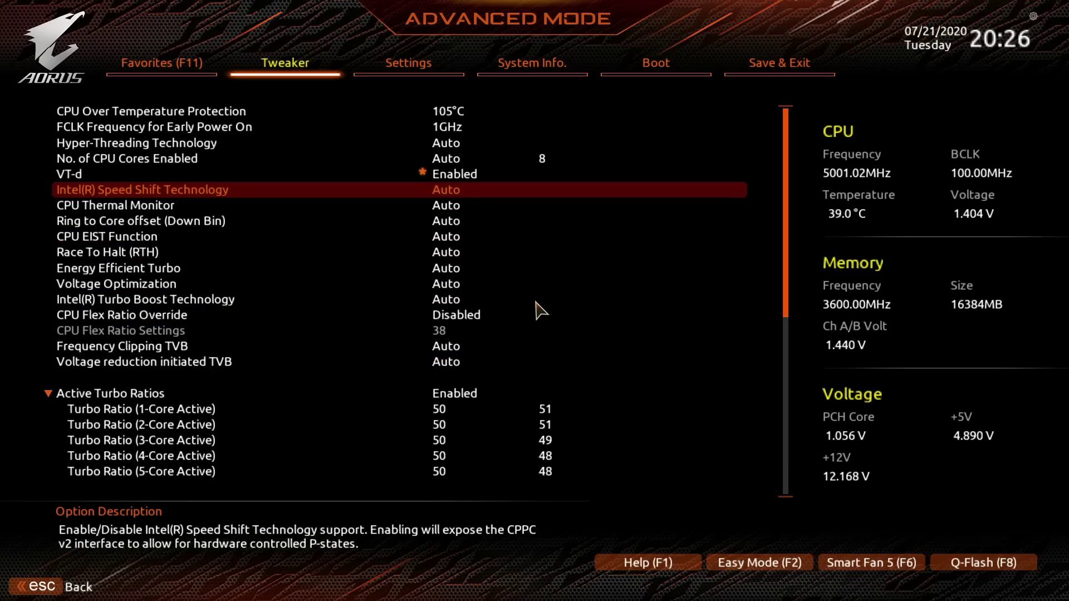
{"action": "key", "text": "Escape"}
{"action": "key", "text": "Up"}
{"action": "key", "text": "Up"}
{"action": "key", "text": "Up"}
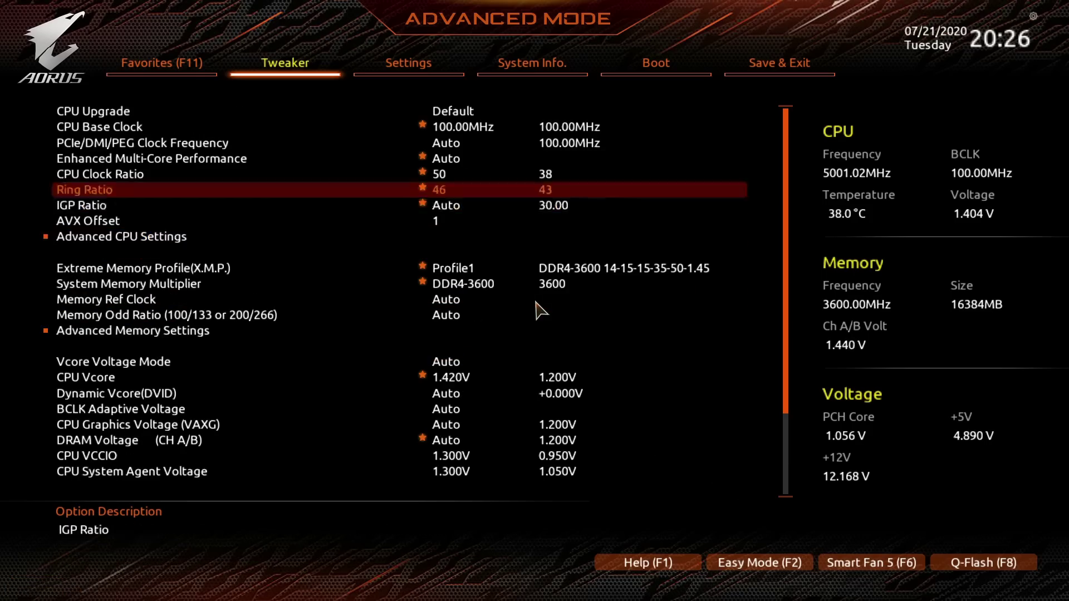
Change the AVX Offset to 3, then save and exit with F10 to reboot into Windows.
{"action": "key", "text": "Down"}
{"action": "key", "text": "Down"}
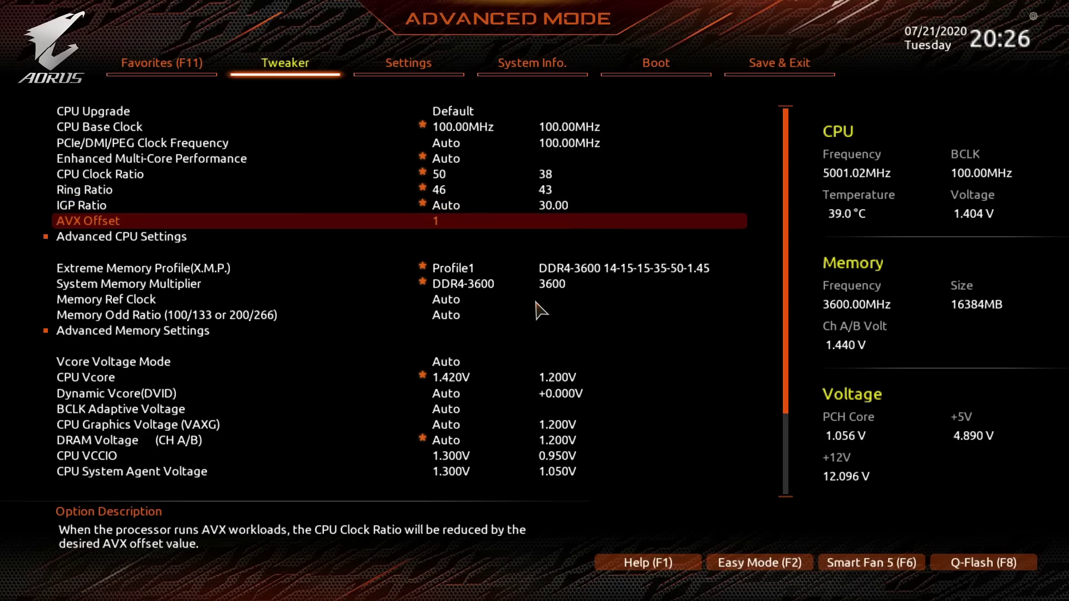
{"action": "key", "text": "Return"}
{"action": "key", "text": "Down"}
{"action": "key", "text": "Down"}
{"action": "key", "text": "Down"}
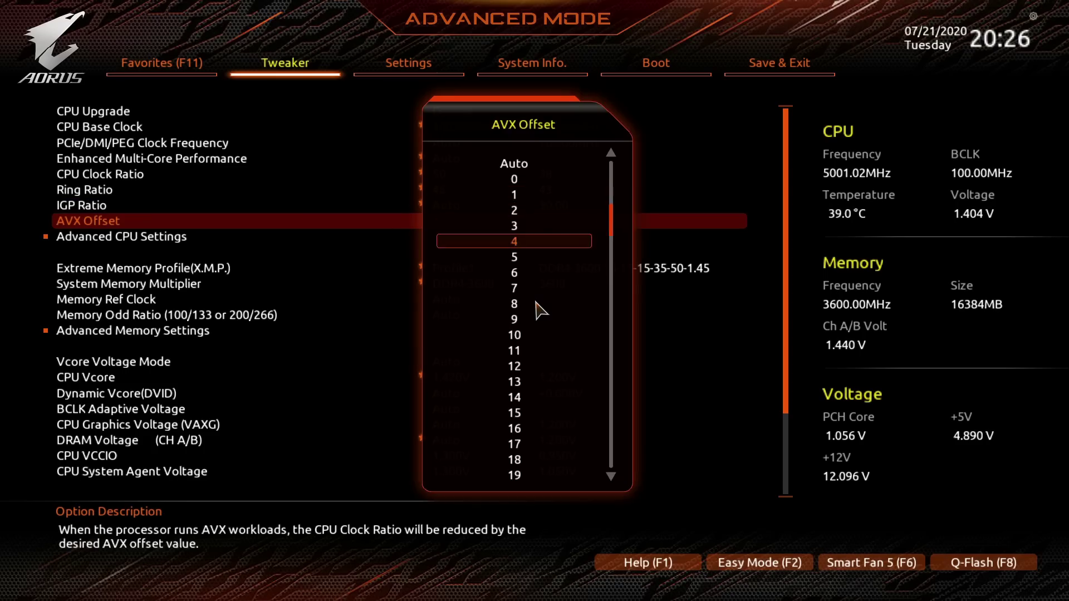
{"action": "key", "text": "Up"}
{"action": "key", "text": "Return"}
{"action": "key", "text": "F10"}
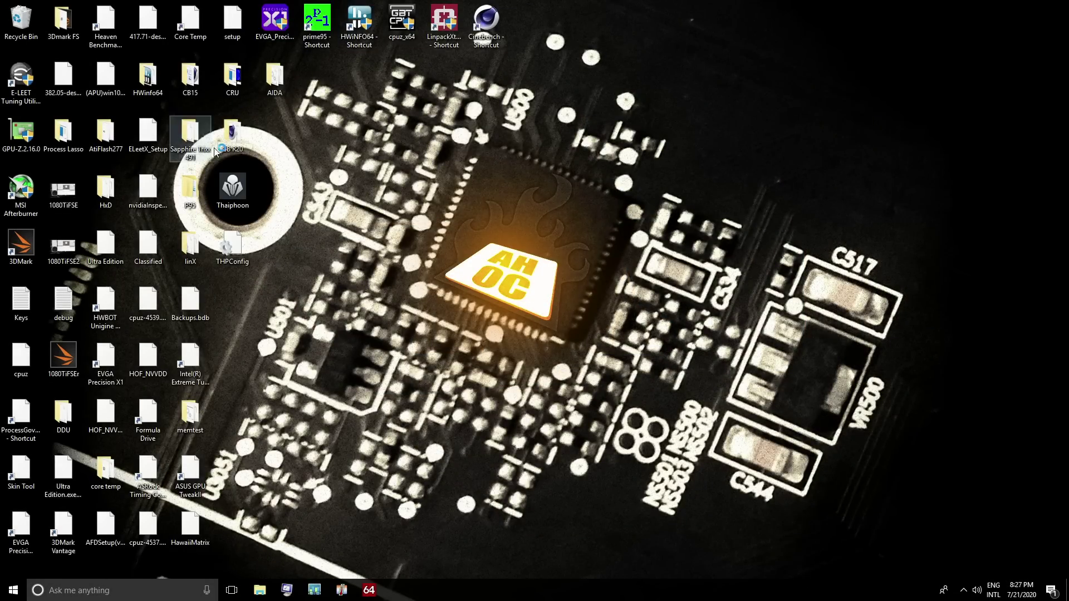
Launch Cinebench R15 64-bit from the CB15 folder in a window and start CPU-Z.
{"action": "double_click", "coordinate": [193, 82]}
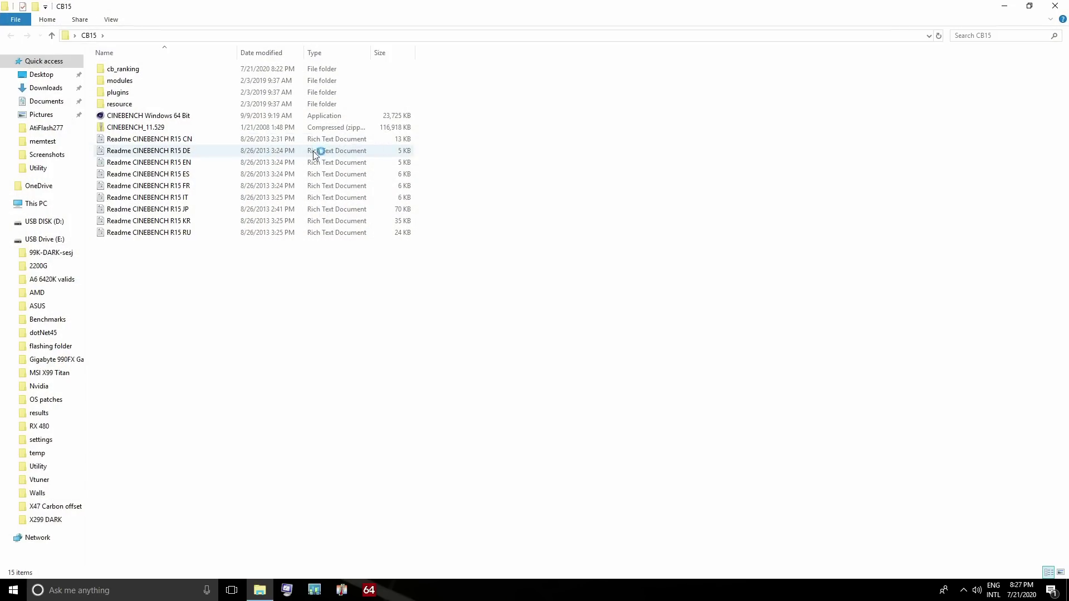
{"action": "double_click", "coordinate": [318, 117]}
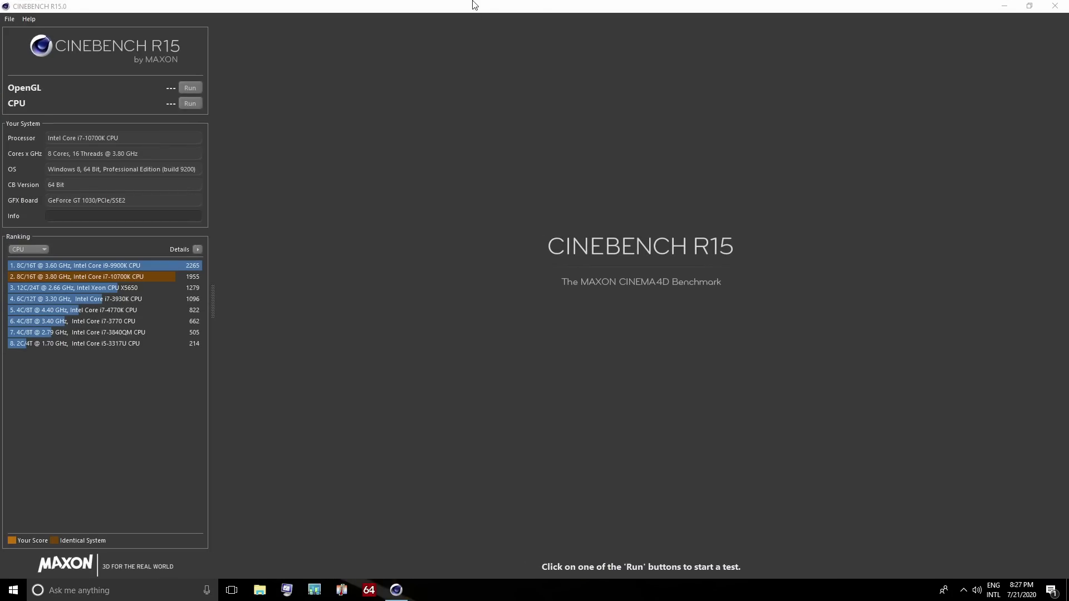
{"action": "double_click", "coordinate": [474, 5]}
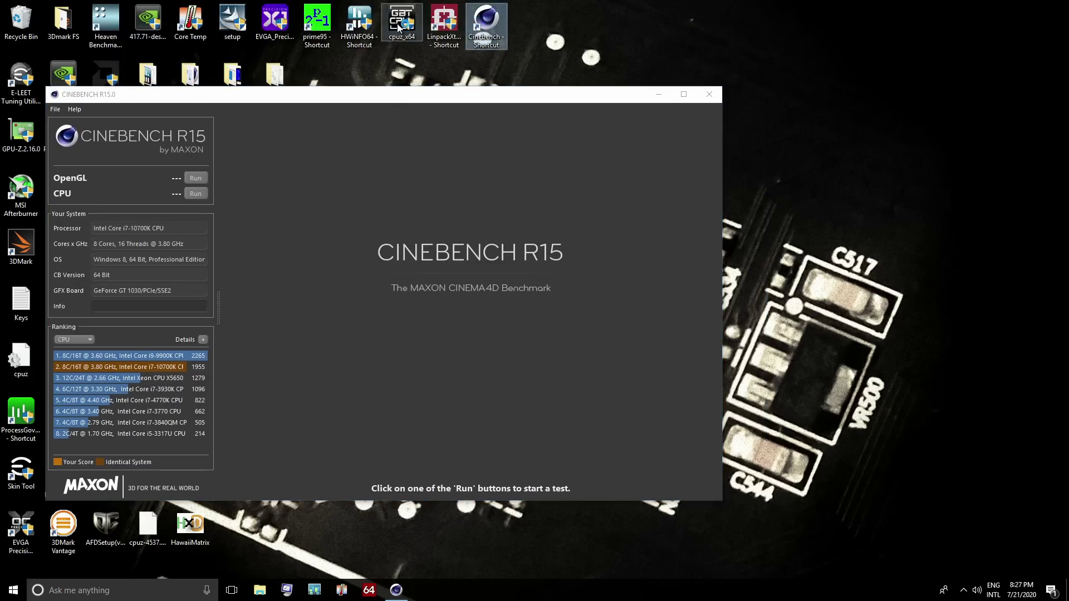
{"action": "double_click", "coordinate": [397, 23]}
{"action": "left_click_drag", "start_coordinate": [372, 96], "coordinate": [350, 23]}
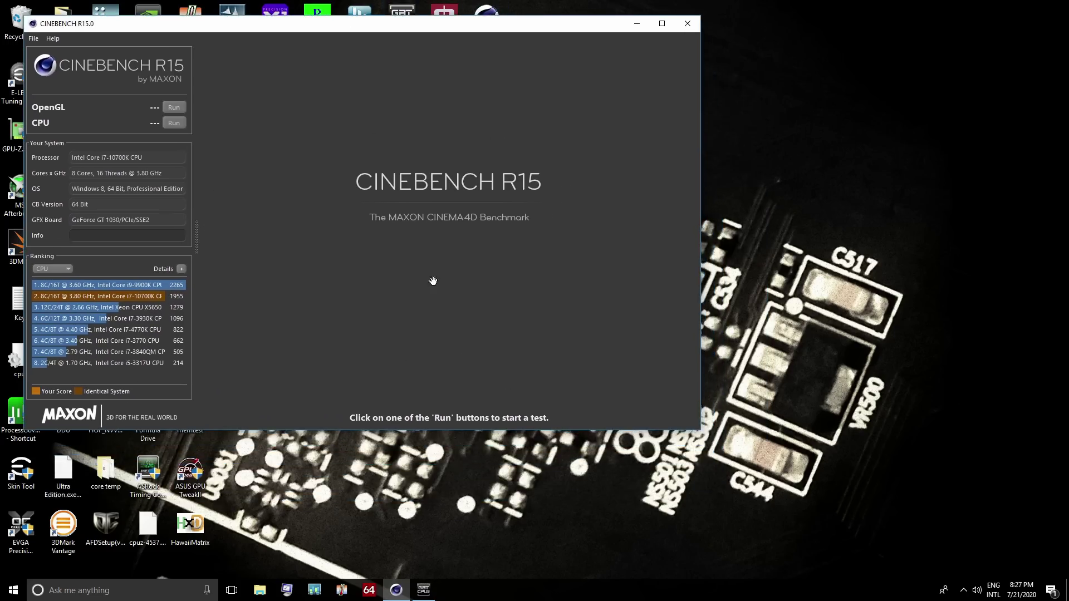
Arrange windows: Cinebench R20 lower right, CPU-Z upper right, Cinebench R15 top-left.
{"action": "left_click", "coordinate": [451, 590]}
{"action": "double_click", "coordinate": [572, 7]}
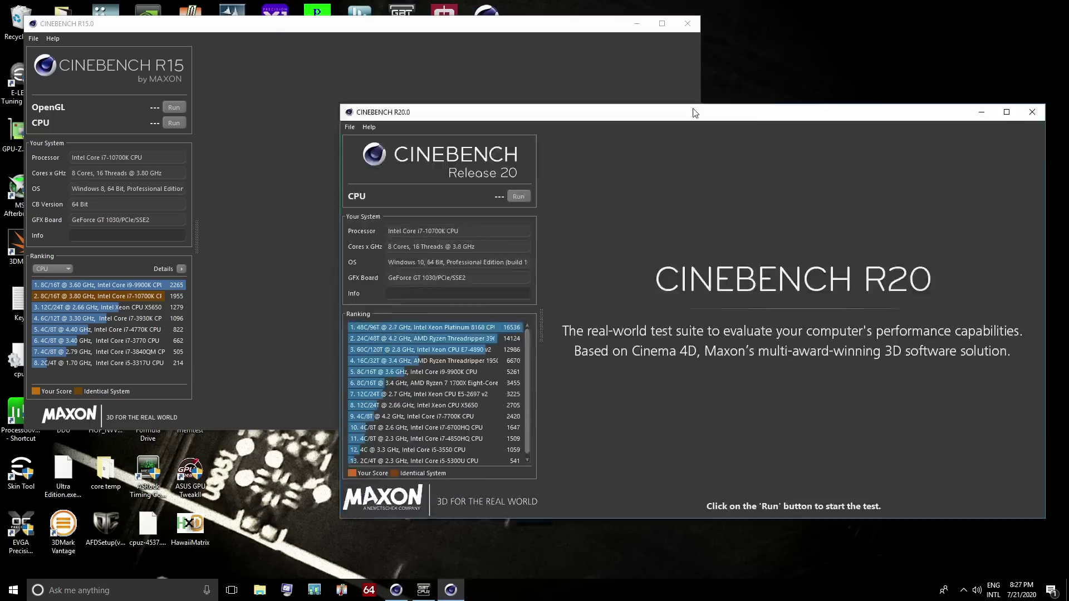
{"action": "left_click_drag", "start_coordinate": [687, 107], "coordinate": [855, 297]}
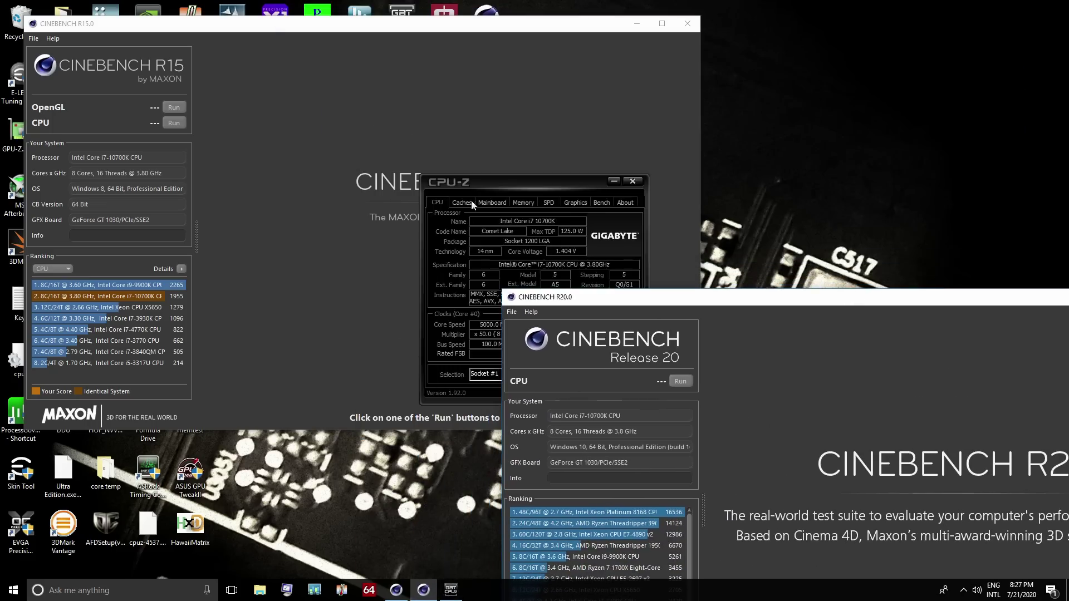
{"action": "left_click_drag", "start_coordinate": [470, 190], "coordinate": [750, 32]}
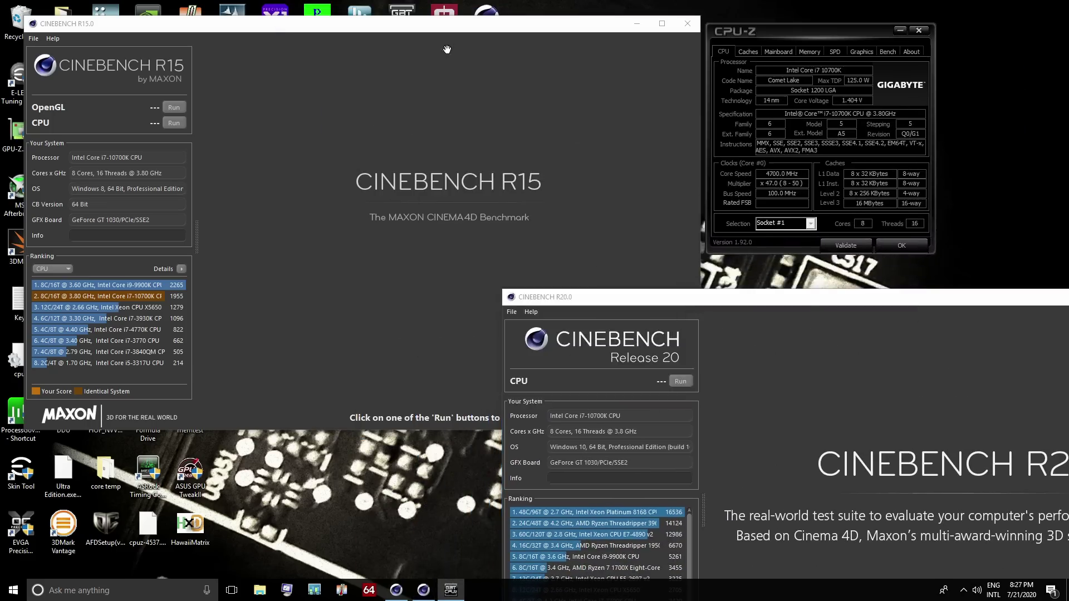
{"action": "left_click_drag", "start_coordinate": [442, 31], "coordinate": [428, 20]}
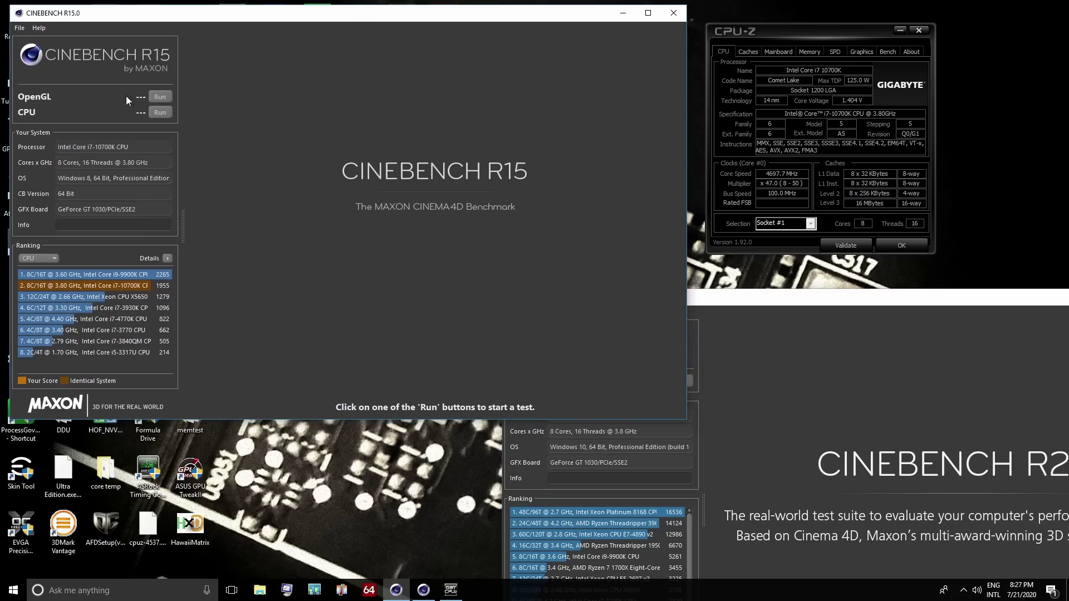
Run the Cinebench R15 CPU benchmark to 2031 cb while checking per-core clocks, then bring R20 forward.
{"action": "left_click", "coordinate": [161, 113]}
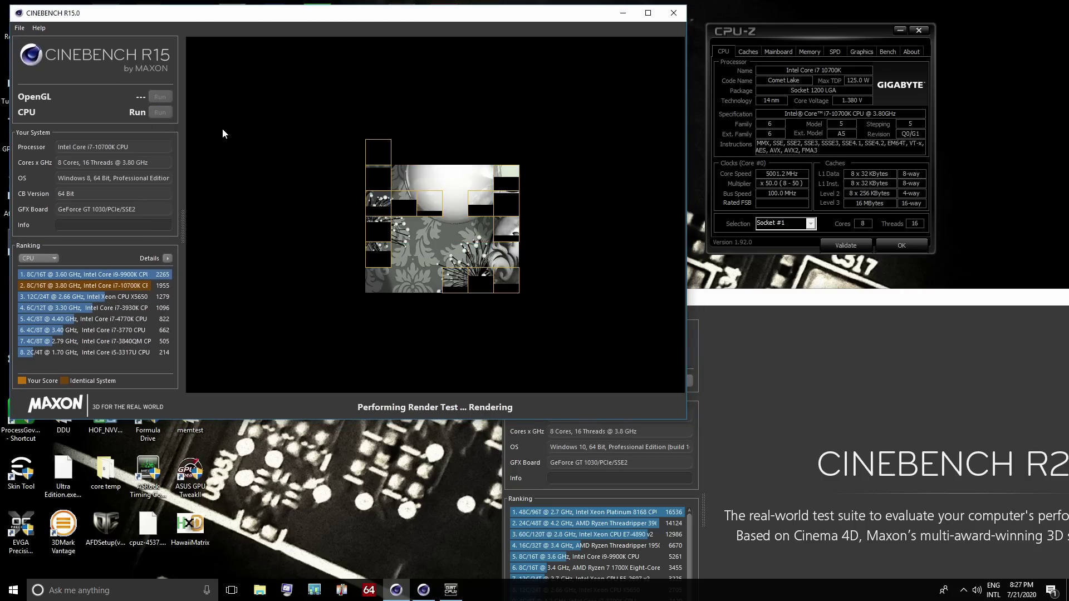
{"action": "right_click", "coordinate": [792, 172]}
{"action": "left_click", "coordinate": [963, 215]}
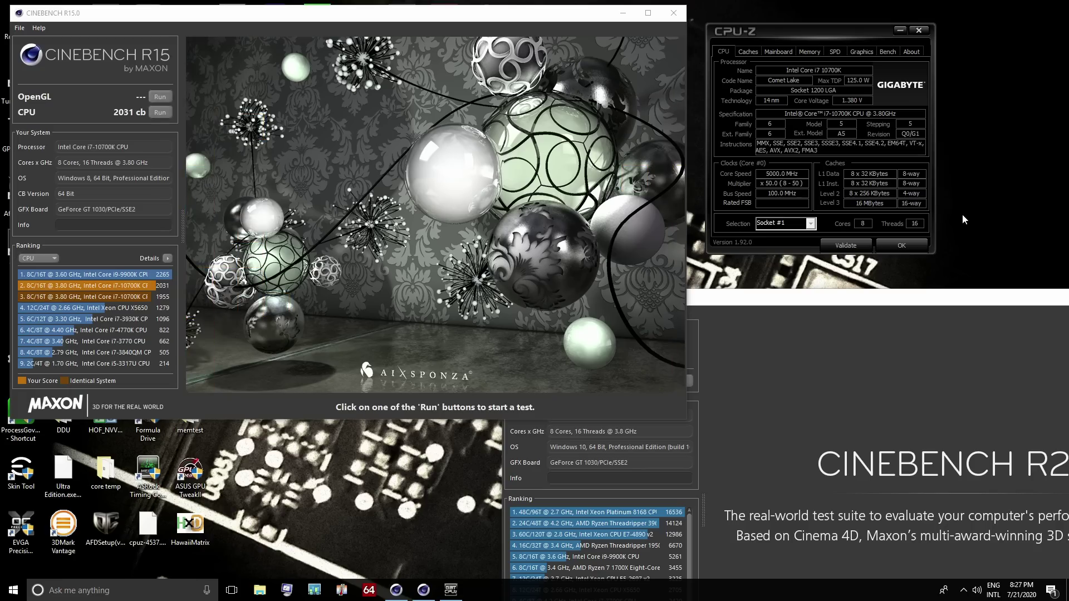
{"action": "left_click", "coordinate": [882, 299]}
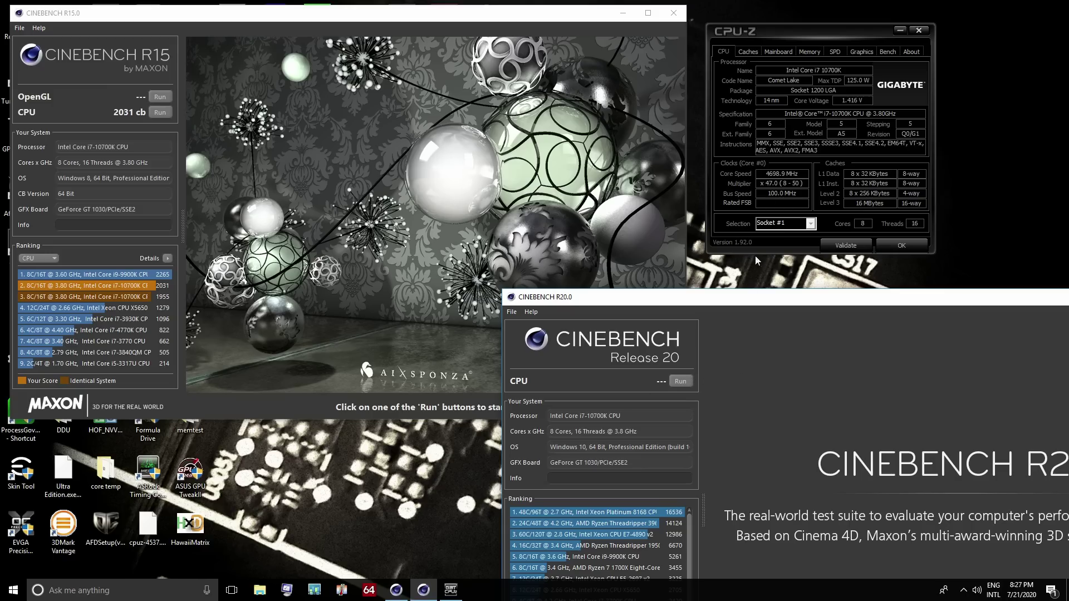
Check per-core clocks, start the Cinebench R20 CPU benchmark, then start another R15 CPU run.
{"action": "right_click", "coordinate": [777, 170]}
{"action": "left_click", "coordinate": [958, 256]}
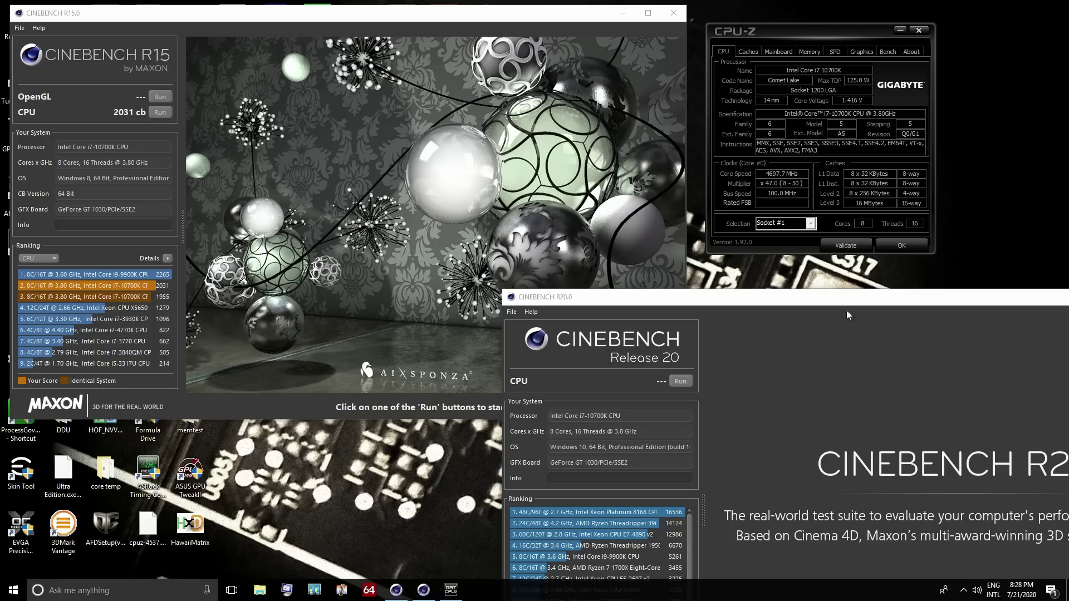
{"action": "left_click", "coordinate": [679, 381]}
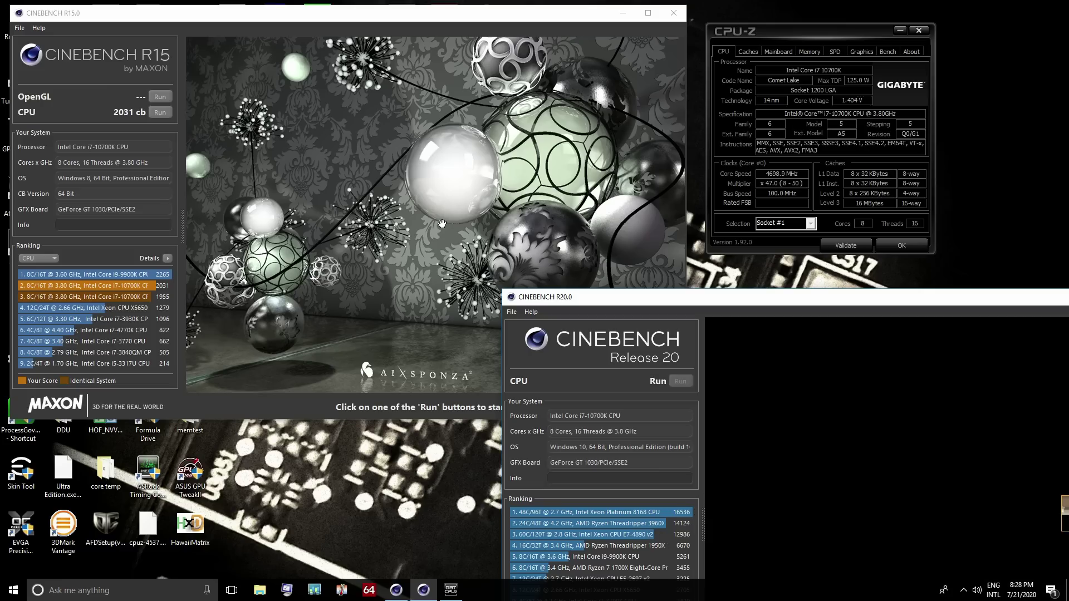
{"action": "left_click", "coordinate": [159, 115]}
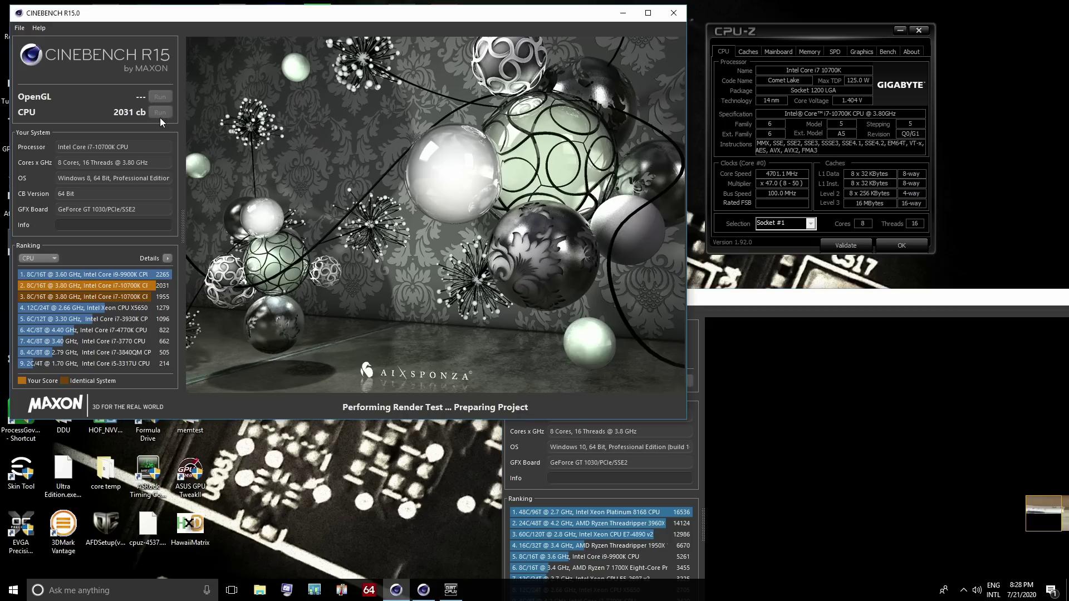
After R15 finishes at 1859 cb, view CPU-Z's per-core clocks, all at 4700 MHz.
{"action": "right_click", "coordinate": [787, 174]}
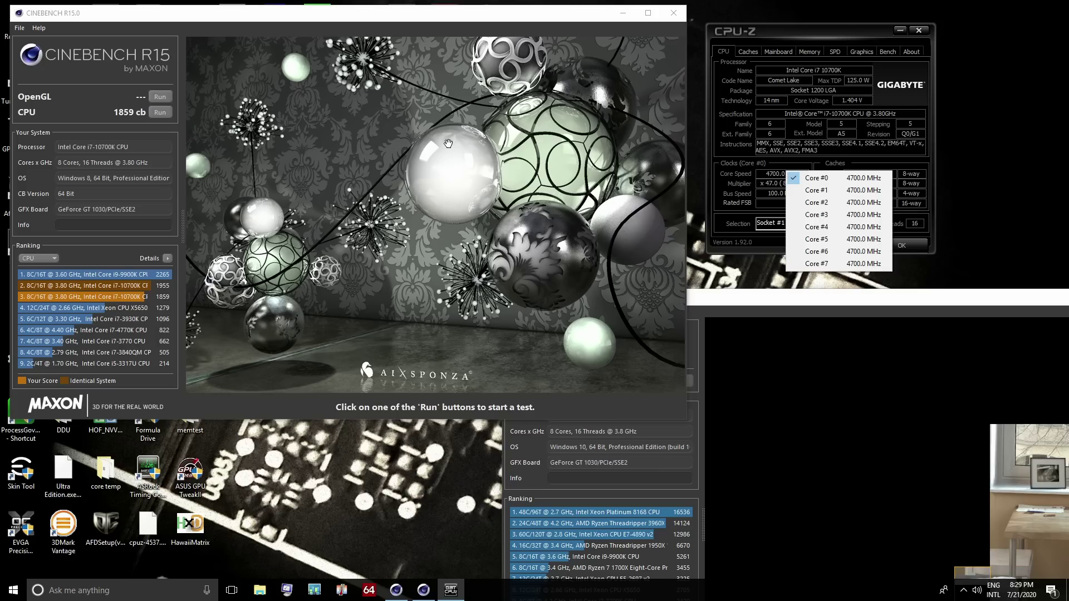
Stop the running Cinebench R20 benchmark and rerun the Cinebench R15 CPU test, scoring 2041 cb.
{"action": "left_click", "coordinate": [159, 114]}
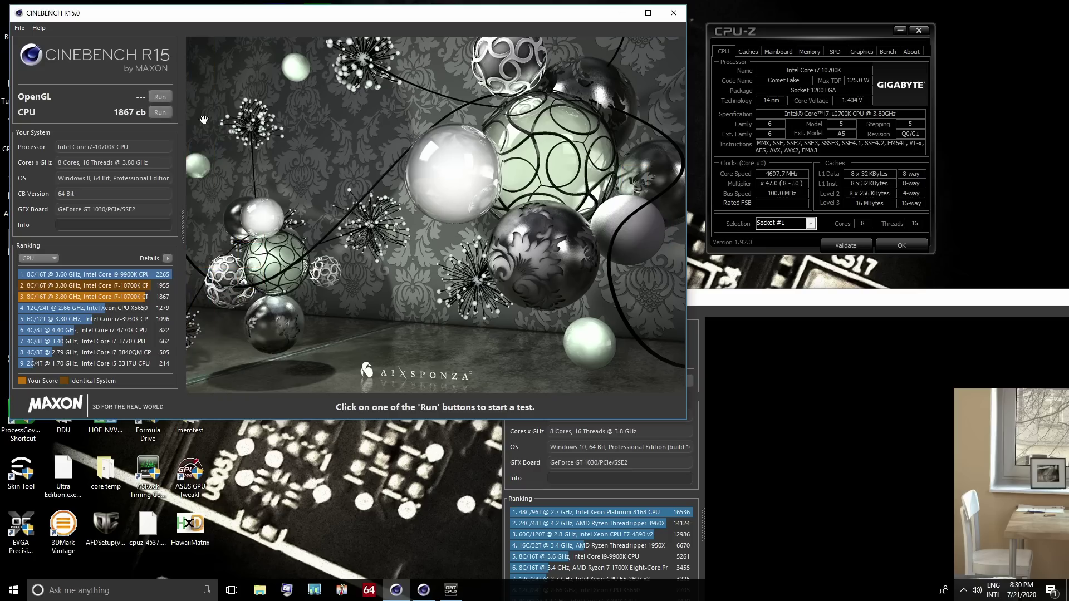
{"action": "left_click", "coordinate": [944, 373]}
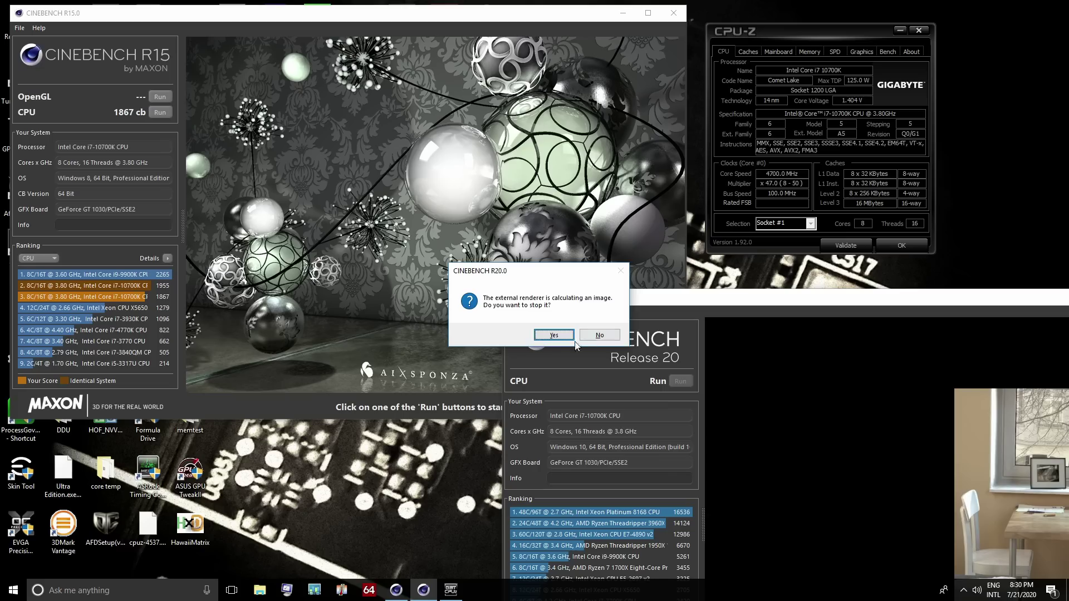
{"action": "left_click", "coordinate": [552, 335]}
{"action": "left_click", "coordinate": [479, 180]}
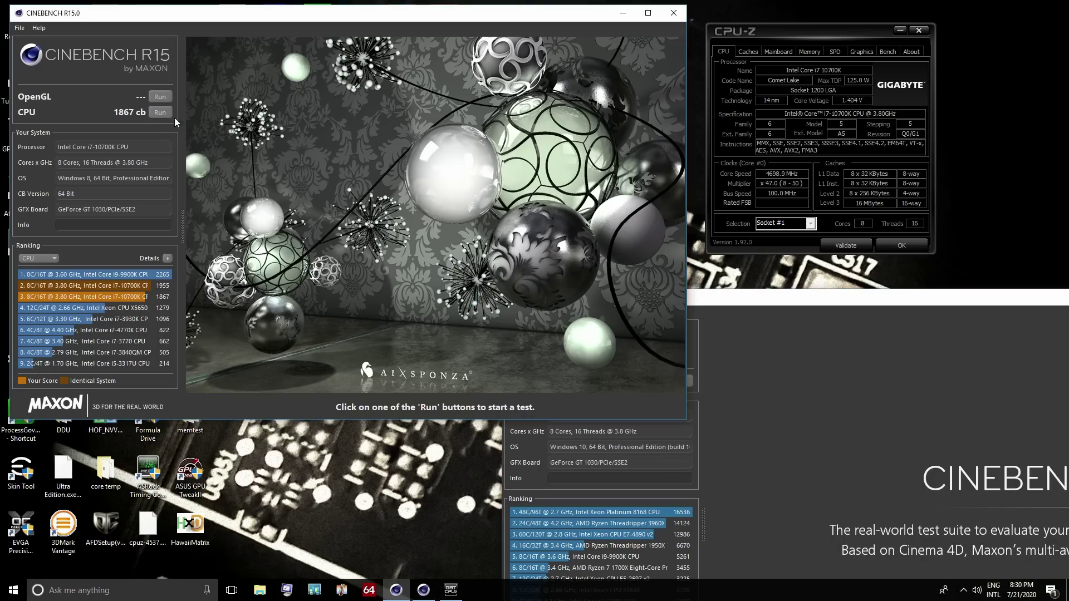
{"action": "left_click", "coordinate": [160, 113]}
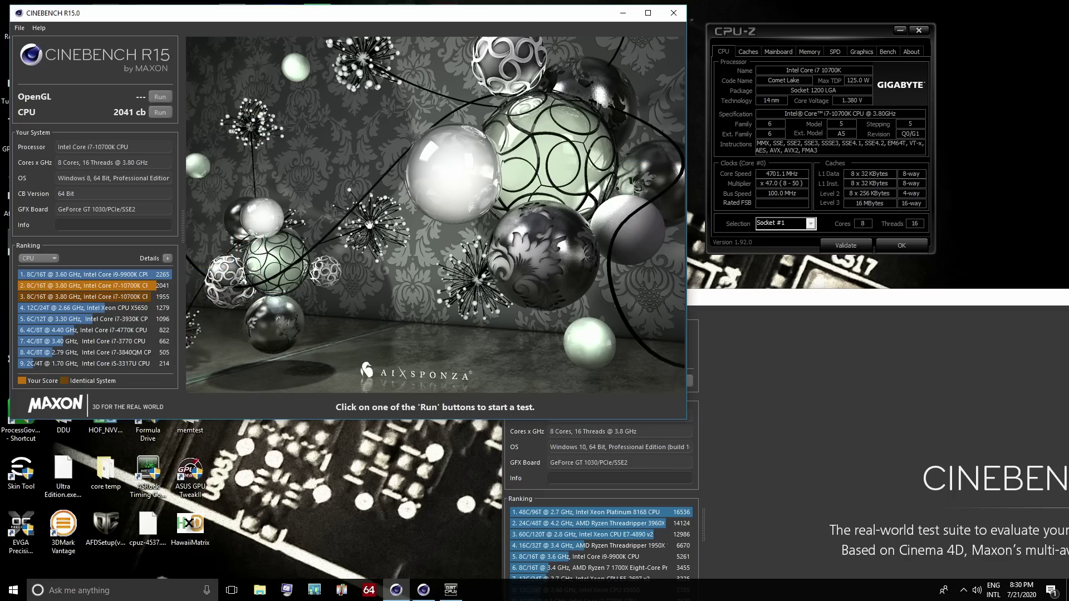
{"action": "left_click", "coordinate": [14, 590]}
Restart Windows into the BIOS and step through the clock settings to System Memory Multiplier.
{"action": "left_click", "coordinate": [14, 563]}
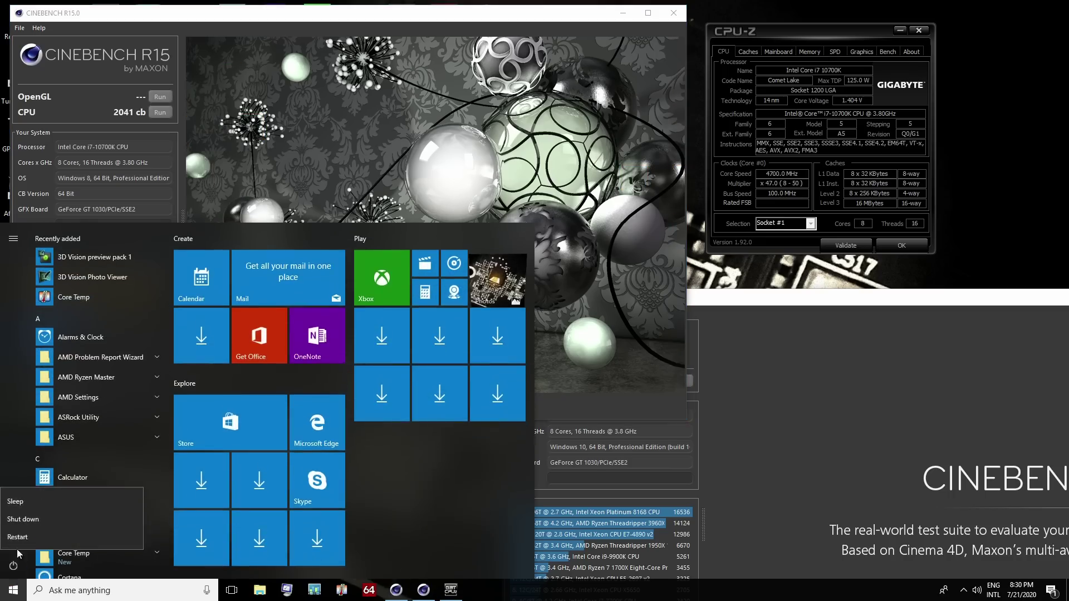
{"action": "left_click", "coordinate": [32, 536]}
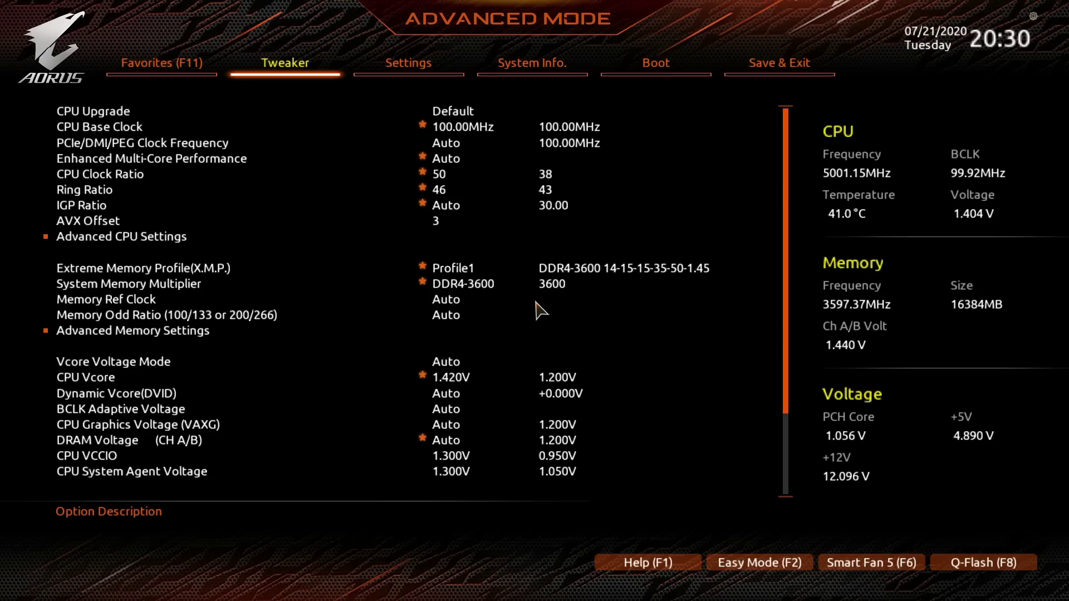
{"action": "key", "text": "Down"}
{"action": "key", "text": "Down"}
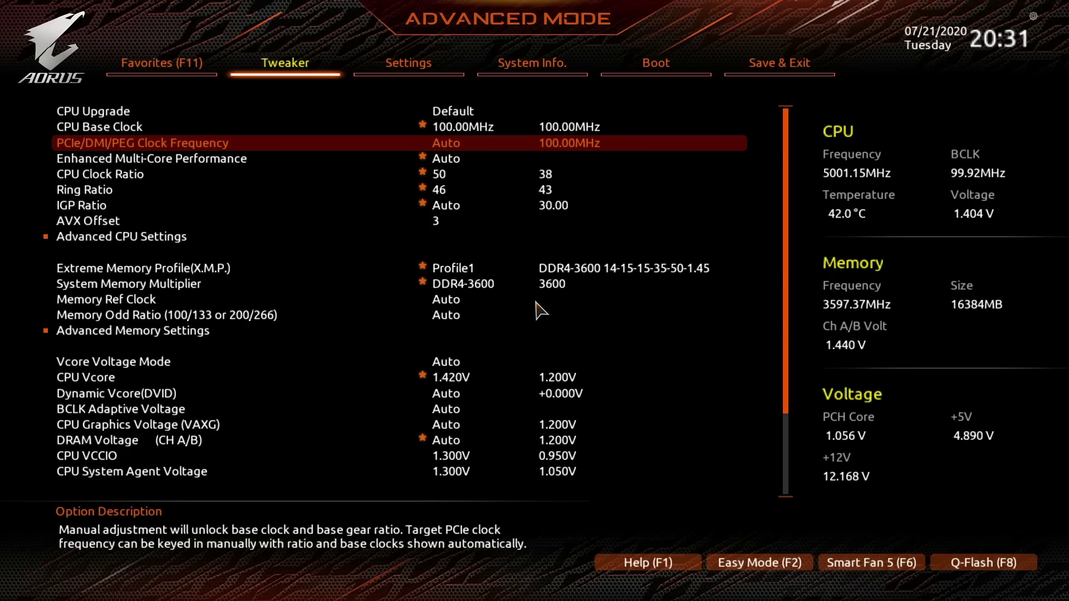
{"action": "key", "text": "Down"}
{"action": "key", "text": "Down"}
{"action": "key", "text": "Down"}
{"action": "key", "text": "Down"}
{"action": "key", "text": "Down"}
{"action": "key", "text": "Down"}
{"action": "key", "text": "Down"}
{"action": "key", "text": "Down"}
{"action": "key", "text": "Down"}
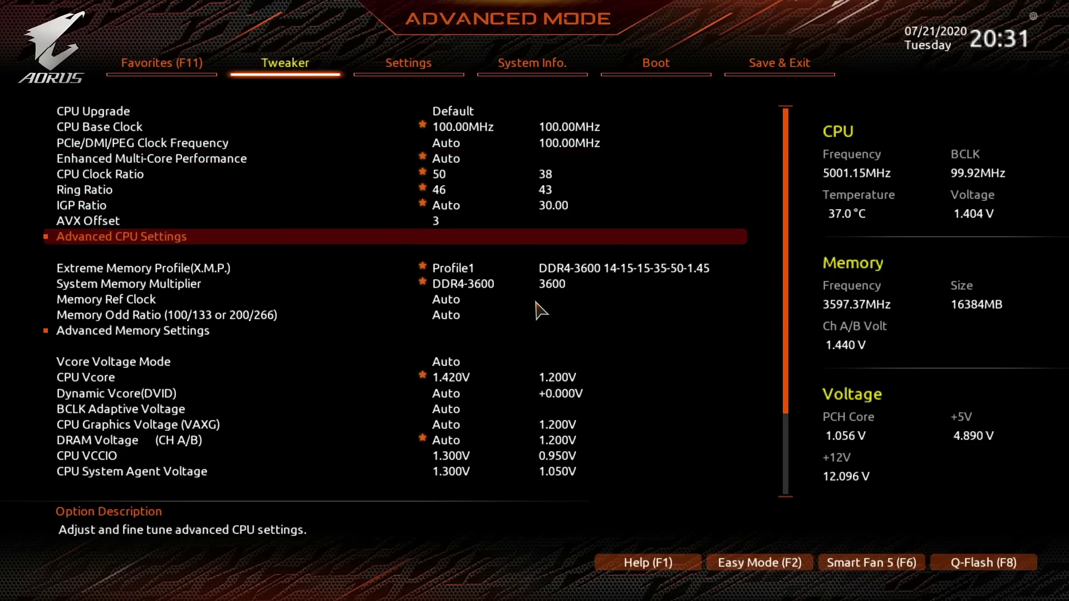
{"action": "key", "text": "Up"}
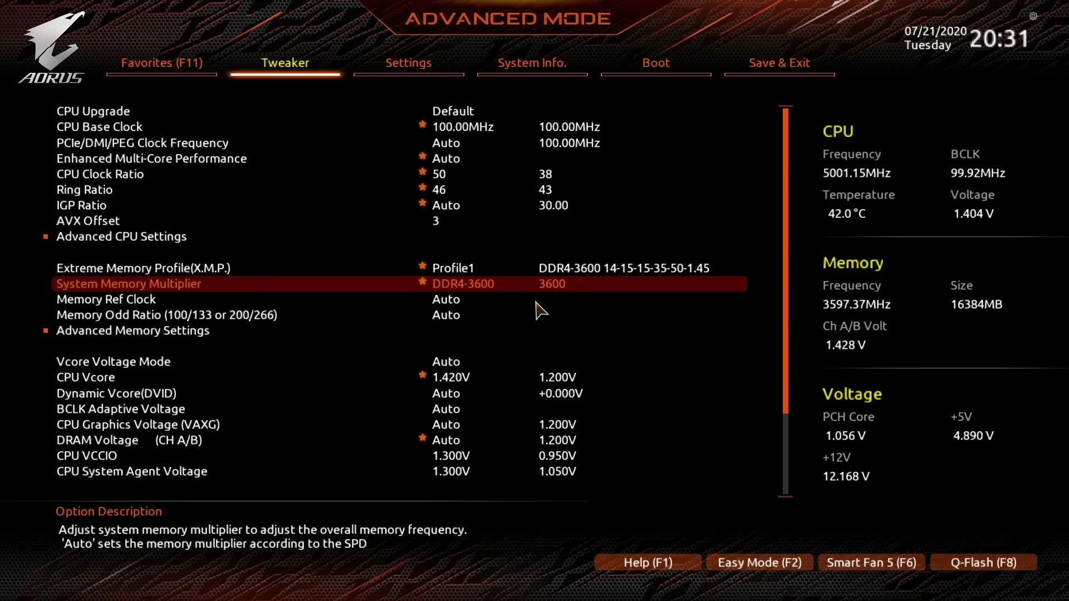
Open Advanced CPU Settings and review the Turbo Boost and voltage option descriptions.
{"action": "key", "text": "Up"}
{"action": "key", "text": "Up"}
{"action": "key", "text": "Up"}
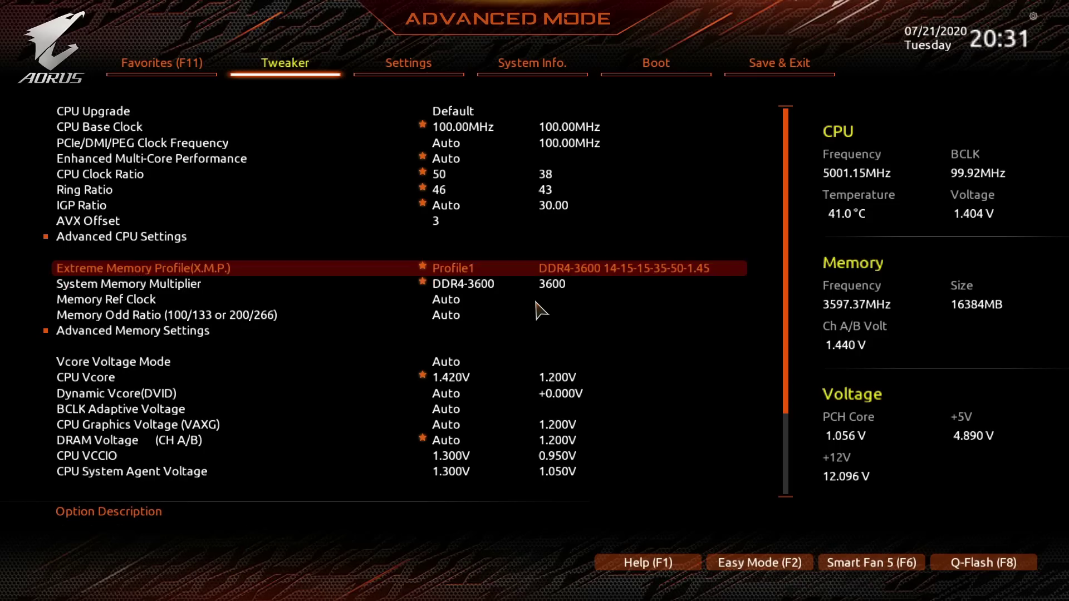
{"action": "key", "text": "Down"}
{"action": "key", "text": "Return"}
{"action": "key", "text": "Down"}
{"action": "key", "text": "Down"}
{"action": "key", "text": "Down"}
{"action": "key", "text": "Down"}
{"action": "key", "text": "Down"}
{"action": "key", "text": "Down"}
{"action": "key", "text": "Down"}
{"action": "key", "text": "Down"}
{"action": "key", "text": "Down"}
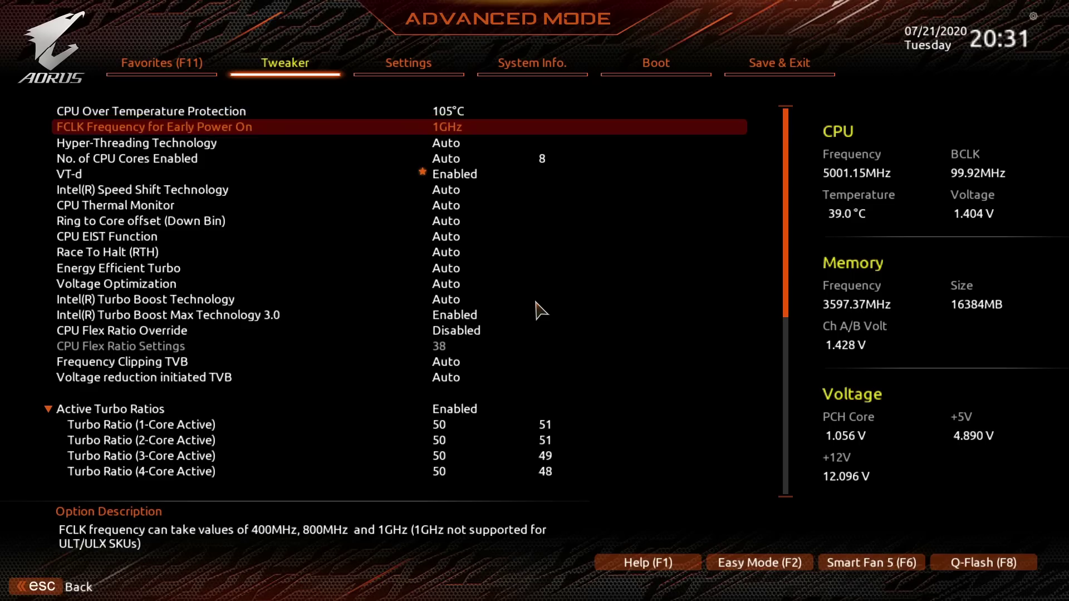
{"action": "key", "text": "Down"}
{"action": "key", "text": "Down"}
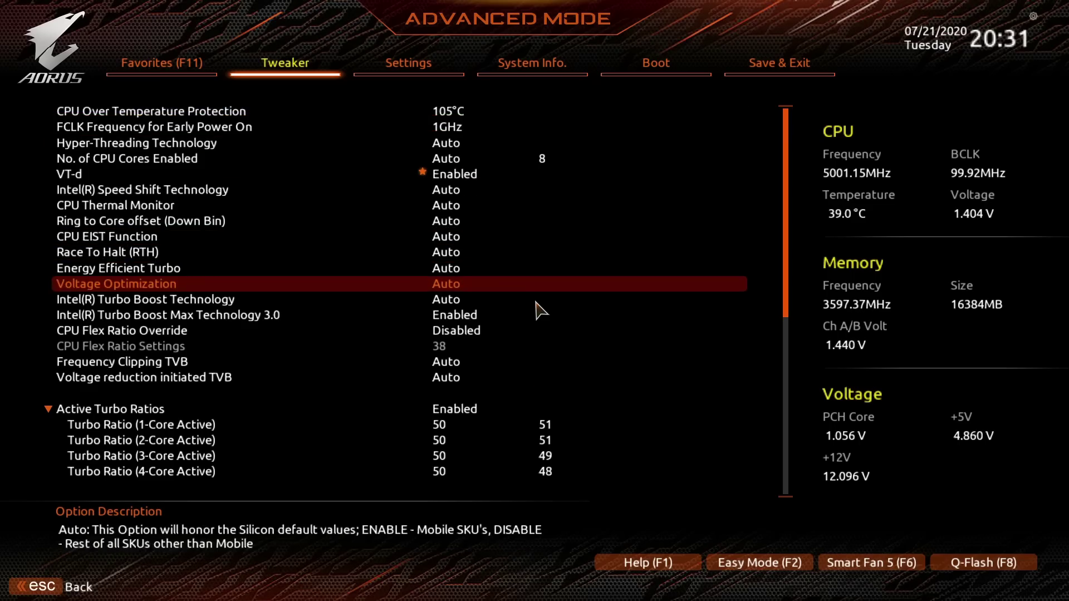
{"action": "key", "text": "Down"}
{"action": "key", "text": "Up"}
{"action": "key", "text": "Up"}
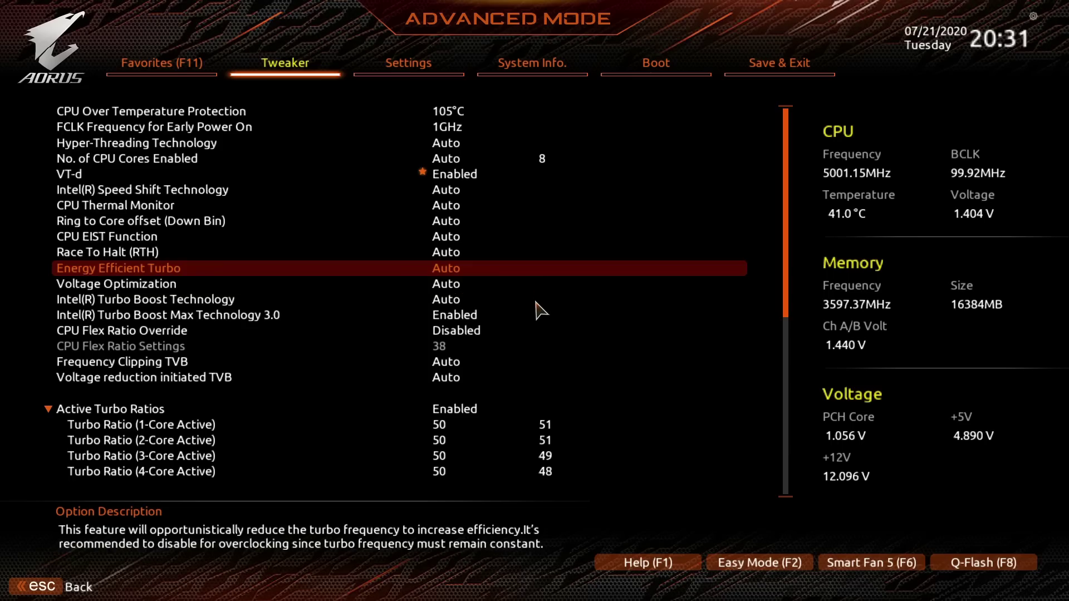
{"action": "key", "text": "Down"}
{"action": "key", "text": "Down"}
{"action": "key", "text": "Down"}
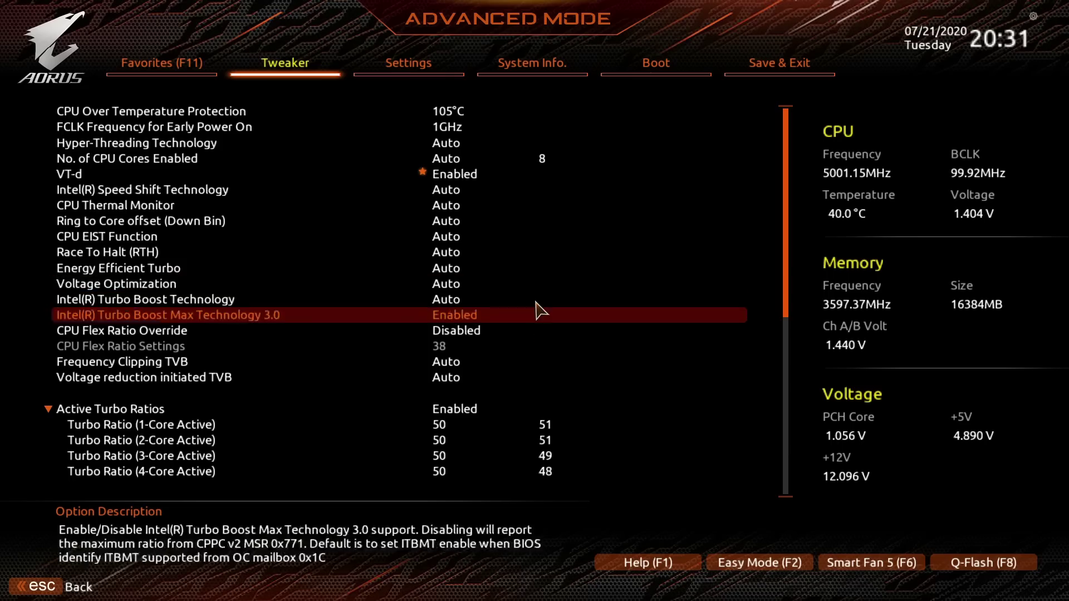
{"action": "key", "text": "Down"}
{"action": "key", "text": "Up"}
{"action": "key", "text": "Up"}
Return to the main CPU tuning list and set CPU Clock Ratio to Auto.
{"action": "key", "text": "Up"}
{"action": "key", "text": "Escape"}
{"action": "key", "text": "Up"}
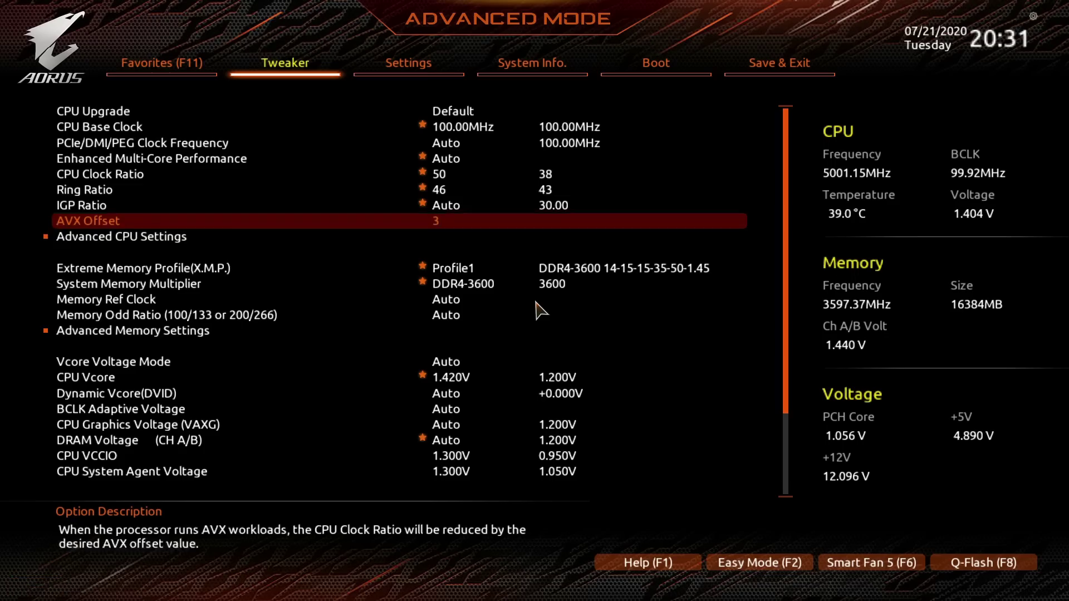
{"action": "key", "text": "Up"}
{"action": "key", "text": "Up"}
{"action": "key", "text": "Up"}
{"action": "type", "text": "a"}
{"action": "key", "text": "Up"}
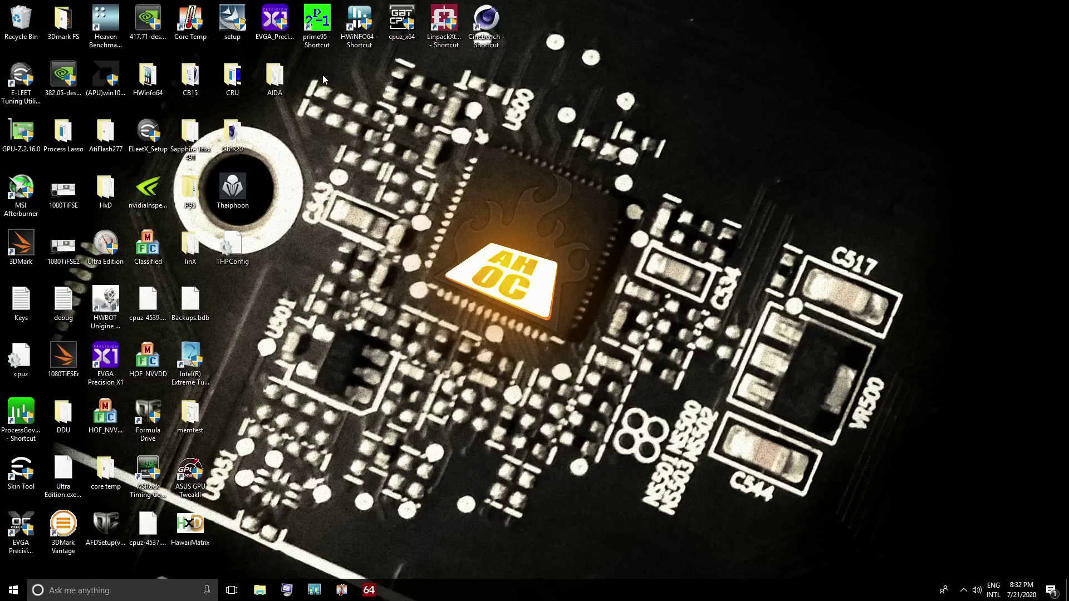
Launch Cinebench R20, then Cinebench R15 (Windows 64 Bit) from the CB15 folder.
{"action": "double_click", "coordinate": [493, 22]}
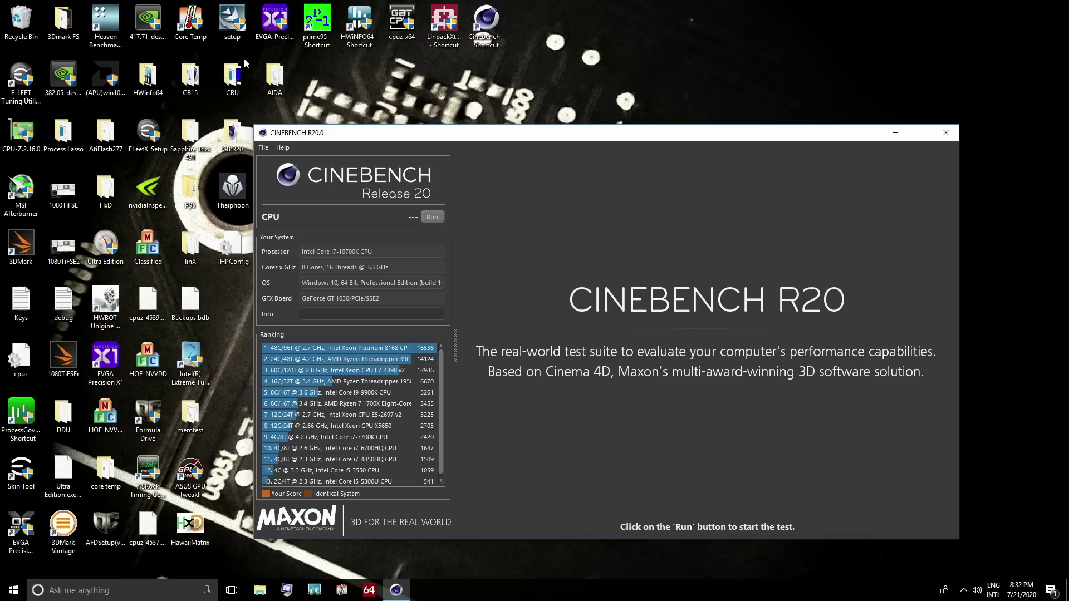
{"action": "left_click", "coordinate": [201, 74]}
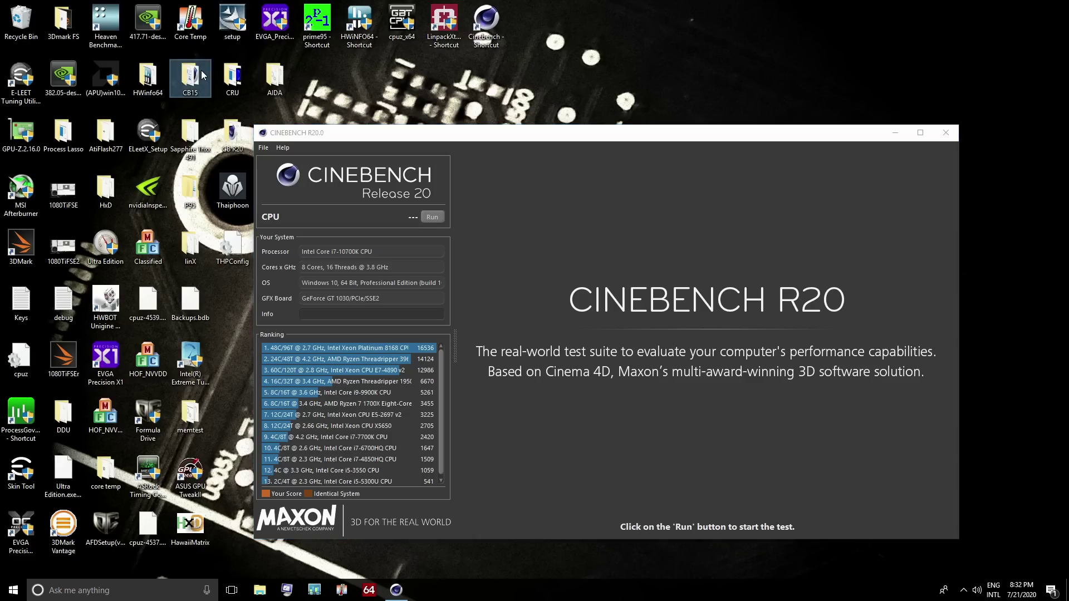
{"action": "double_click", "coordinate": [202, 74]}
{"action": "left_click", "coordinate": [315, 114]}
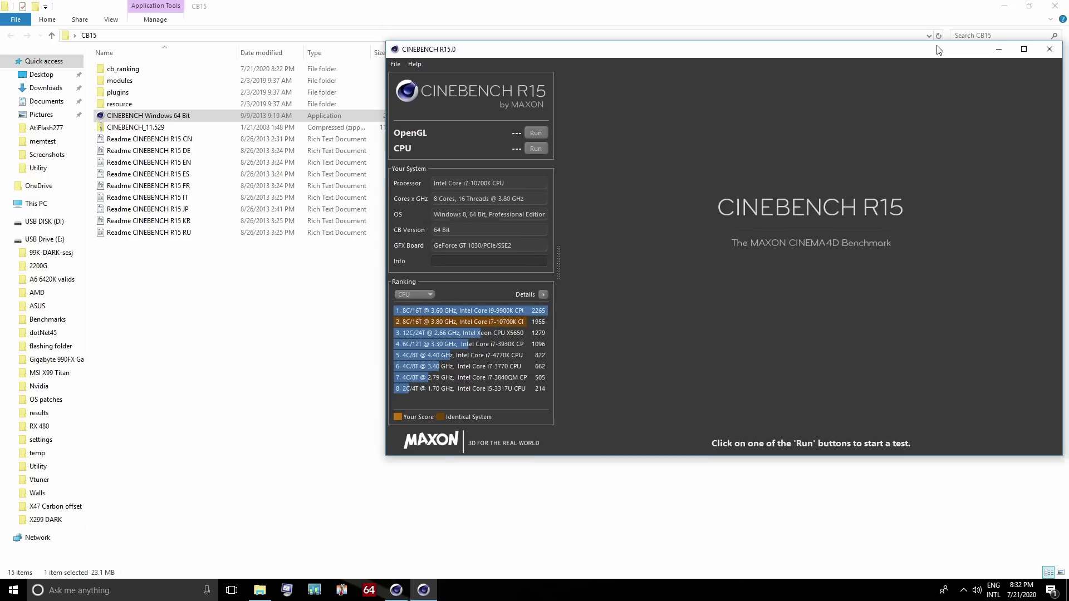
Launch CPU-Z and arrange R15 left, R20 lower right and CPU-Z top right.
{"action": "left_click_drag", "start_coordinate": [939, 50], "coordinate": [359, 22]}
{"action": "double_click", "coordinate": [412, 43]}
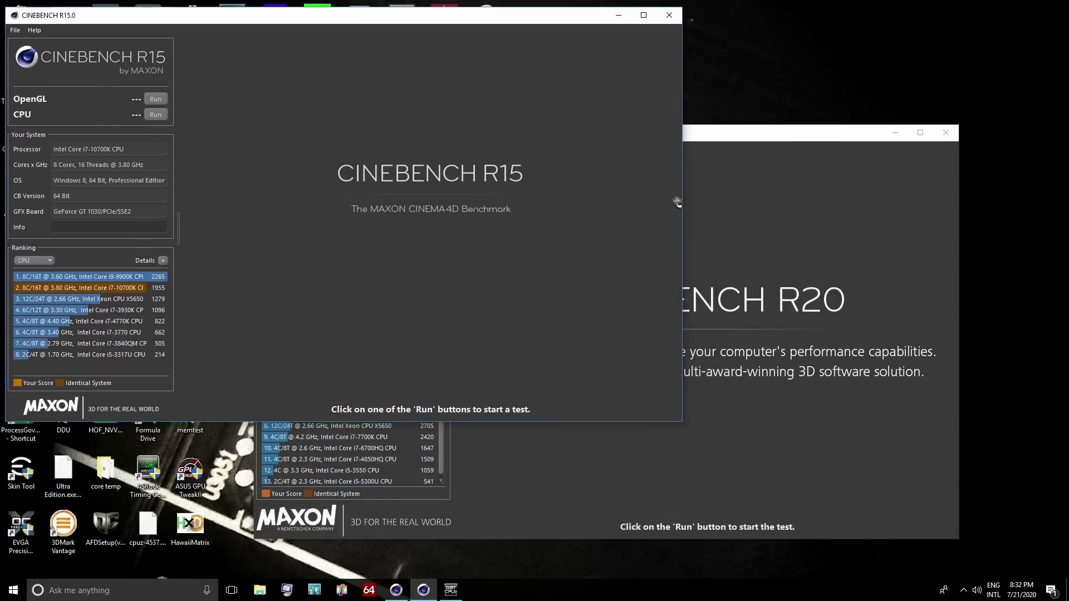
{"action": "left_click", "coordinate": [858, 412]}
{"action": "left_click_drag", "start_coordinate": [605, 136], "coordinate": [838, 299]}
{"action": "left_click_drag", "start_coordinate": [546, 194], "coordinate": [822, 38]}
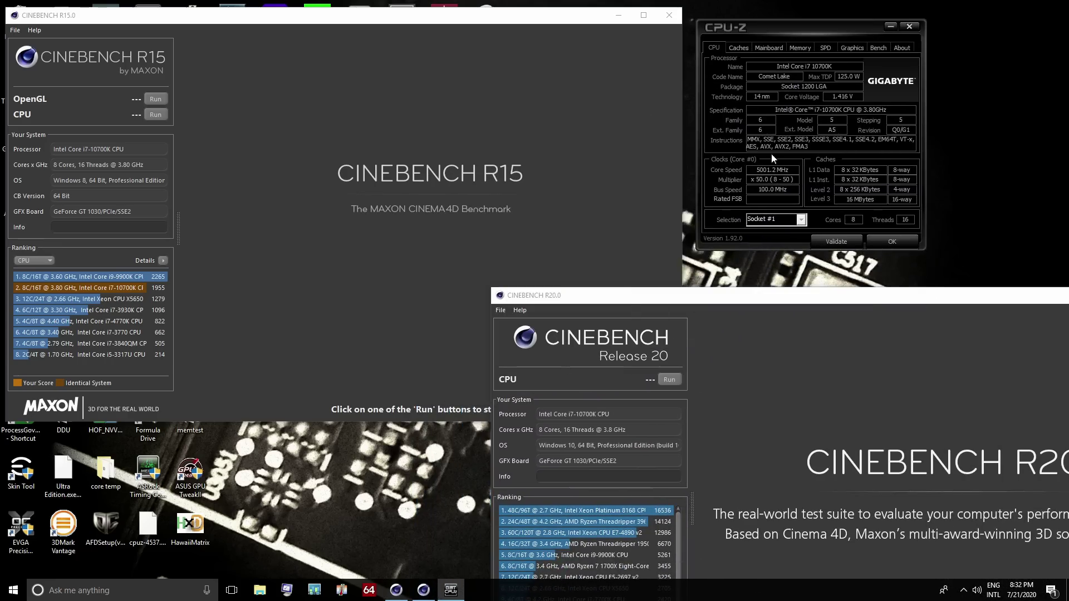
Start the R20 and R15 CPU benchmarks, check per-core clocks, then abort the R15 render.
{"action": "left_click", "coordinate": [670, 381]}
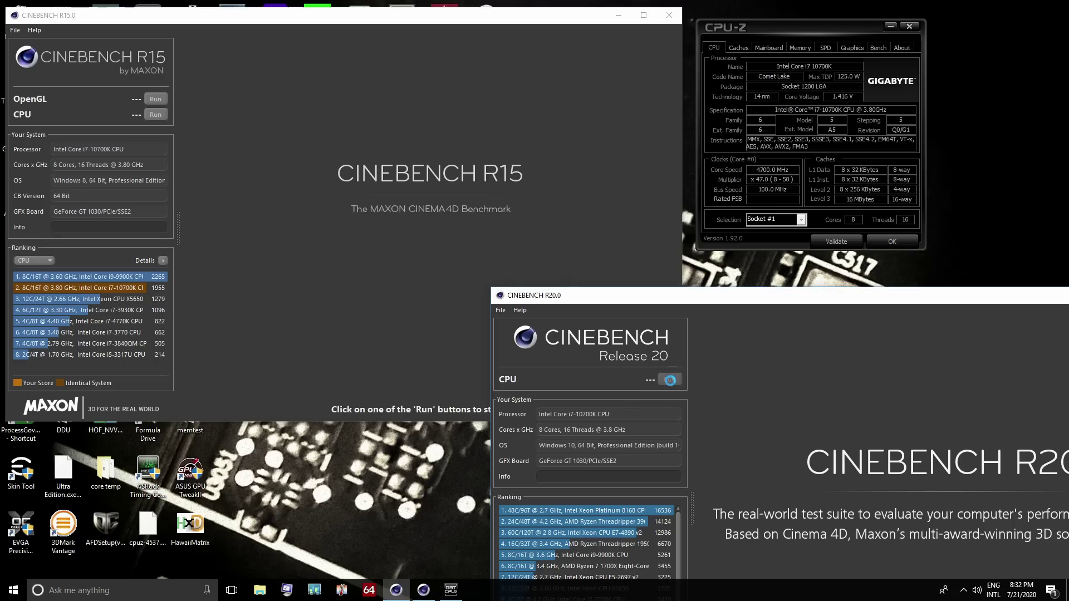
{"action": "left_click", "coordinate": [160, 115]}
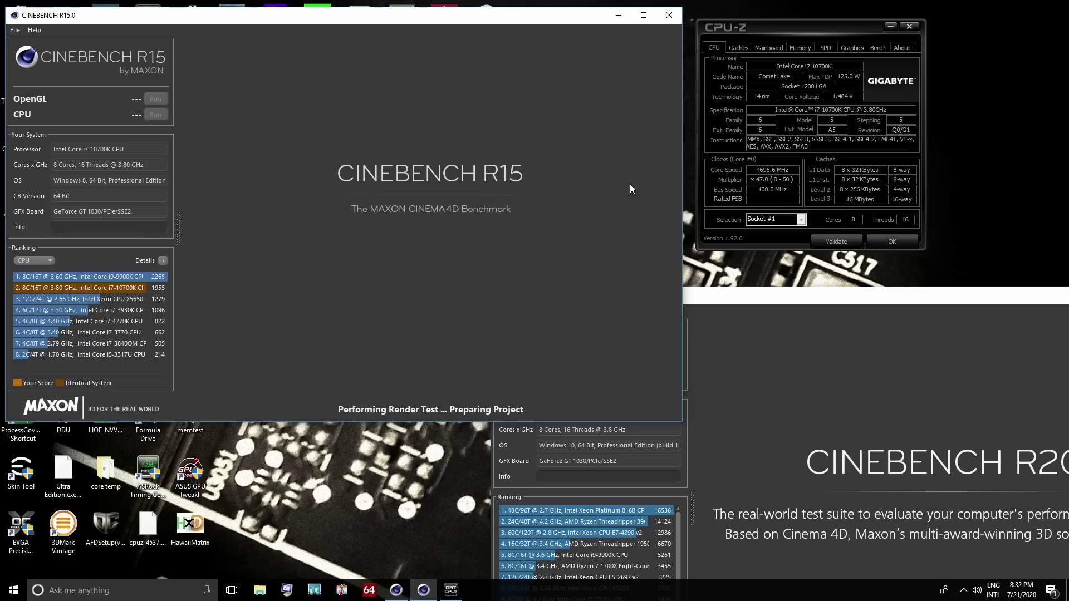
{"action": "left_click", "coordinate": [761, 173]}
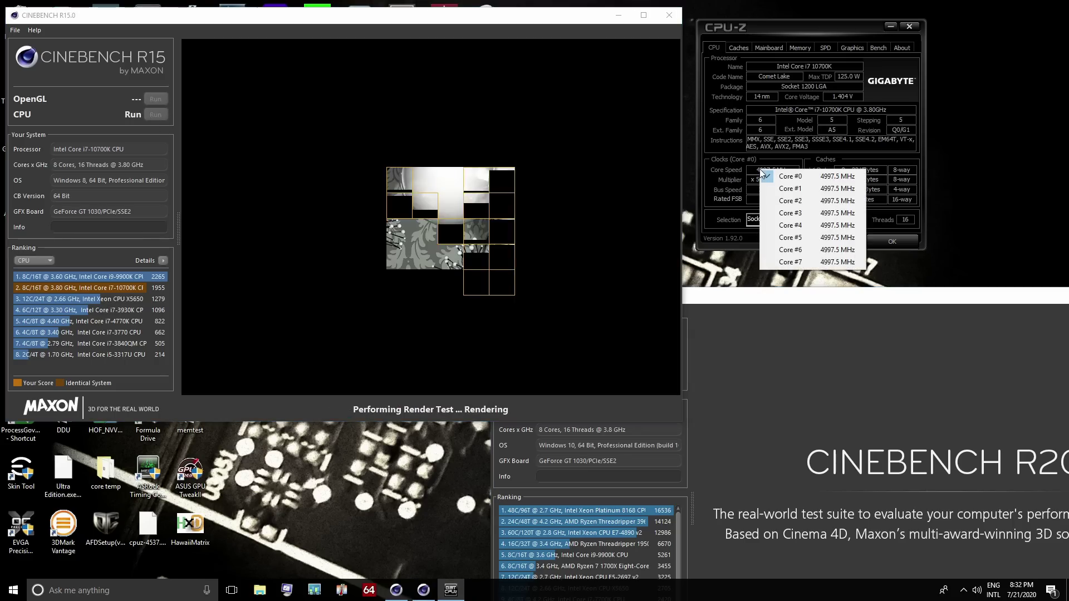
{"action": "left_click", "coordinate": [890, 389]}
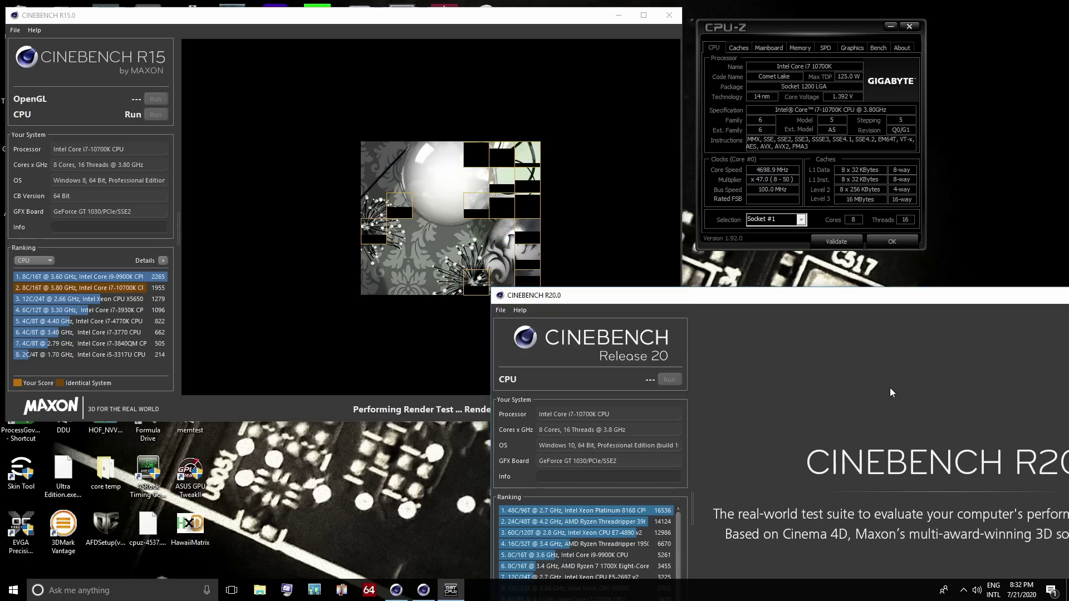
{"action": "left_click", "coordinate": [519, 221]}
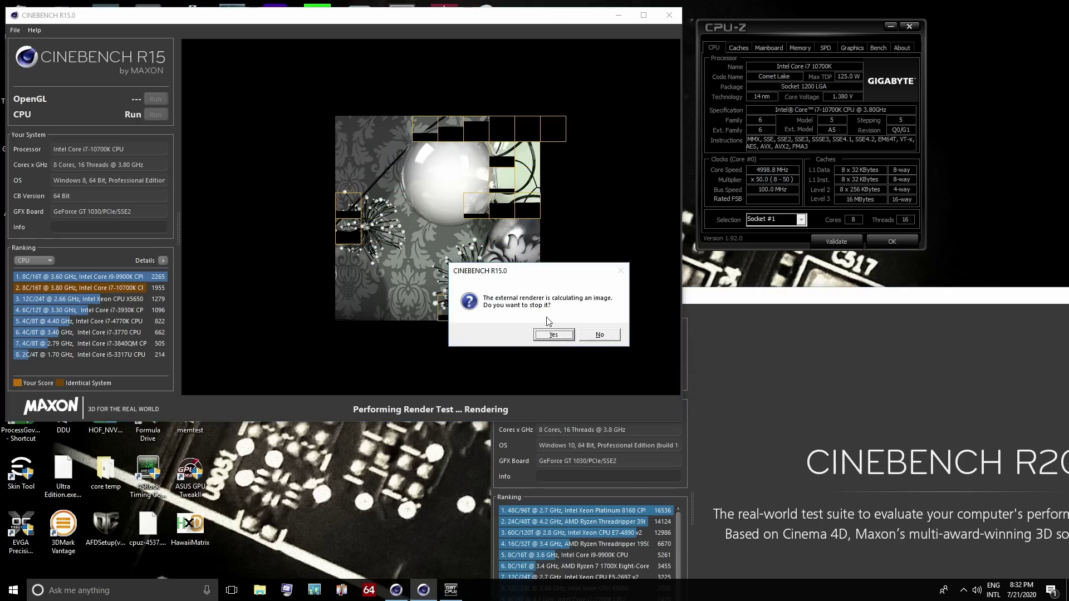
{"action": "left_click", "coordinate": [554, 334]}
{"action": "left_click", "coordinate": [722, 301]}
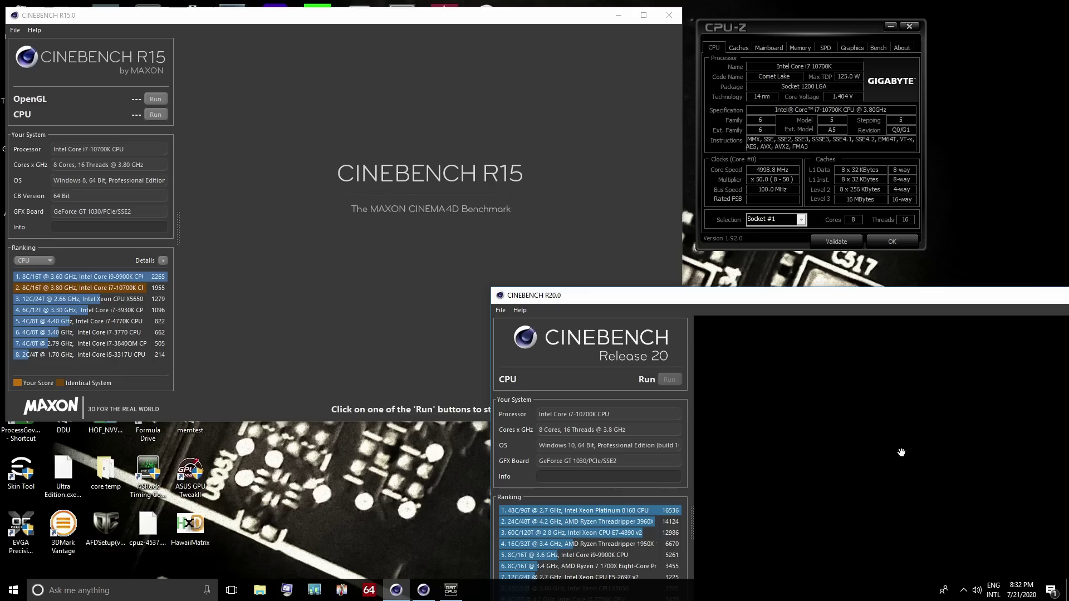
{"action": "left_click_drag", "start_coordinate": [826, 299], "coordinate": [792, 332]}
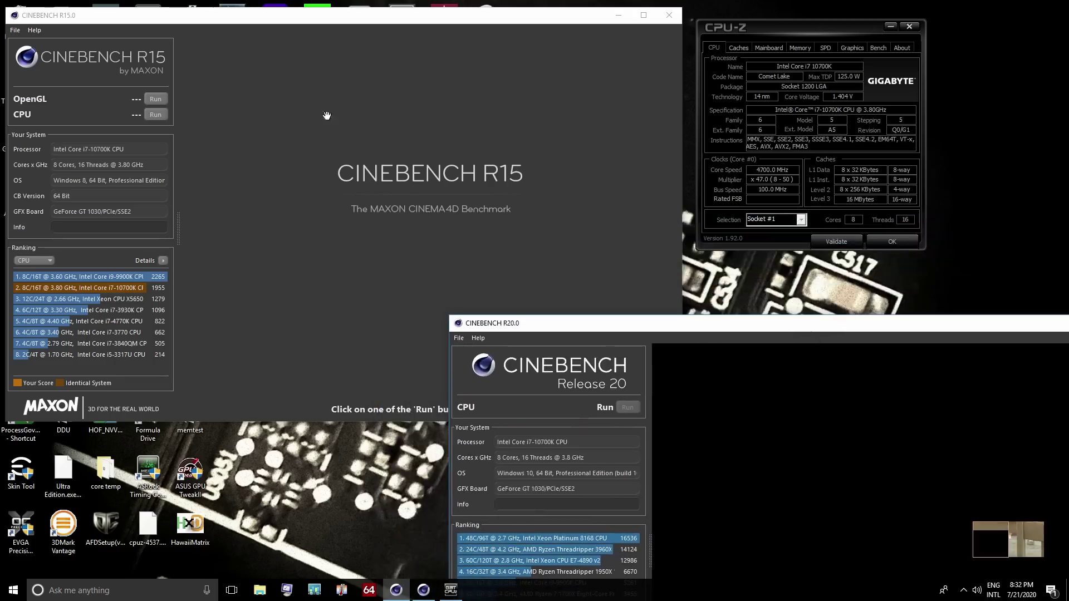
Rerun the R15 CPU test to 1899 cb while checking core clocks, then close R15, saving the score.
{"action": "left_click", "coordinate": [155, 114]}
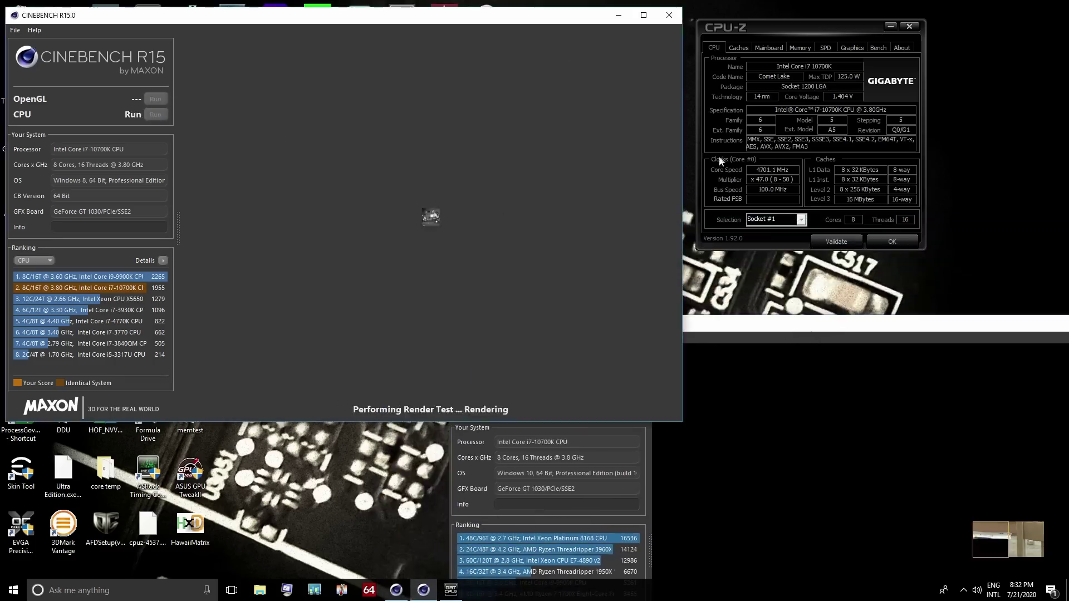
{"action": "right_click", "coordinate": [756, 169]}
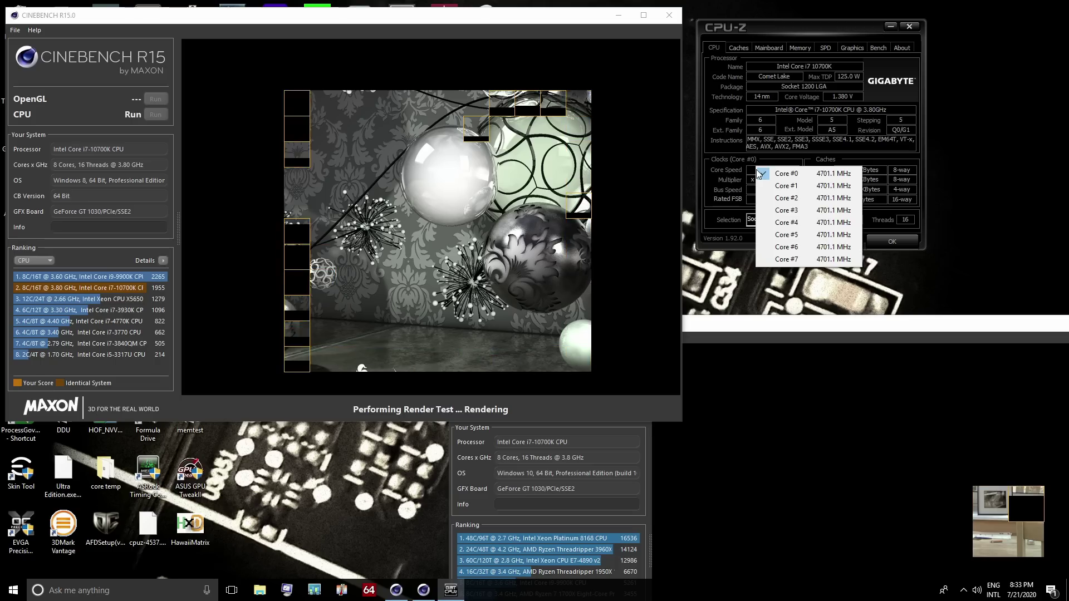
{"action": "left_click", "coordinate": [863, 429]}
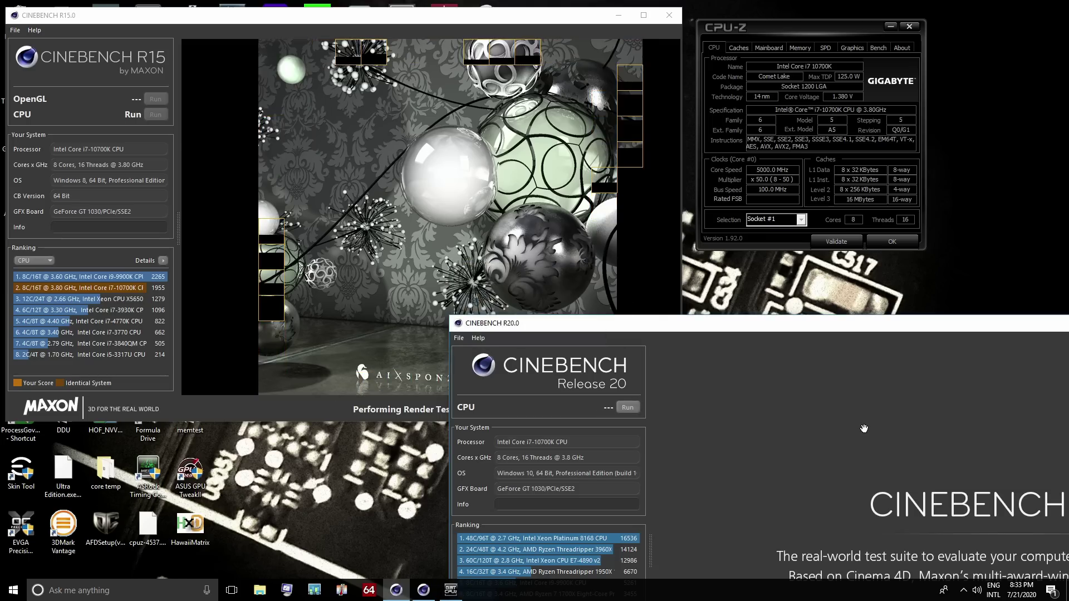
{"action": "mouse_move", "coordinate": [776, 174]}
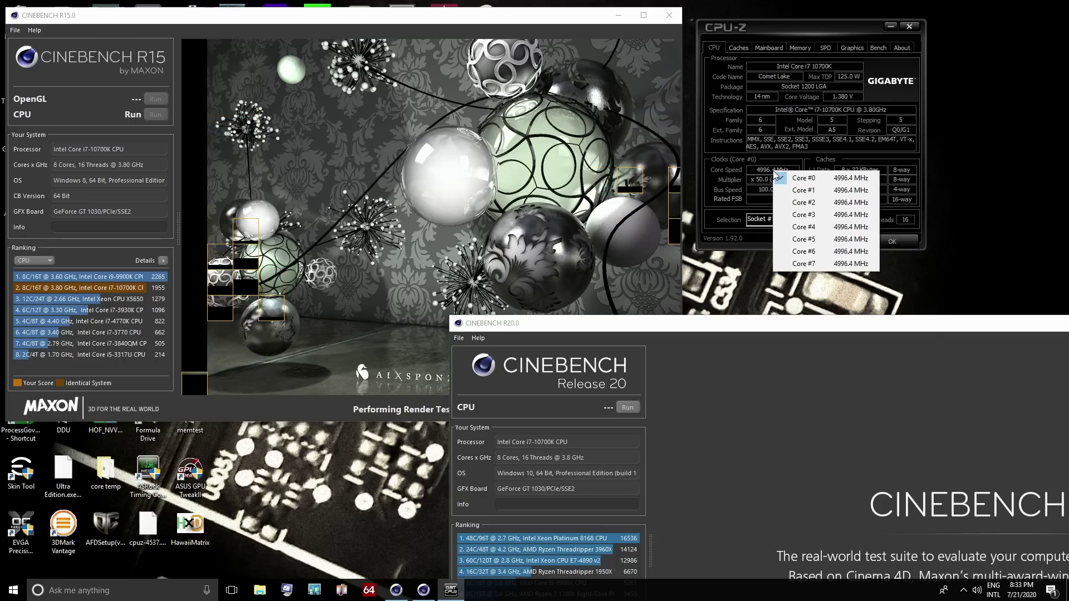
{"action": "left_click", "coordinate": [443, 182]}
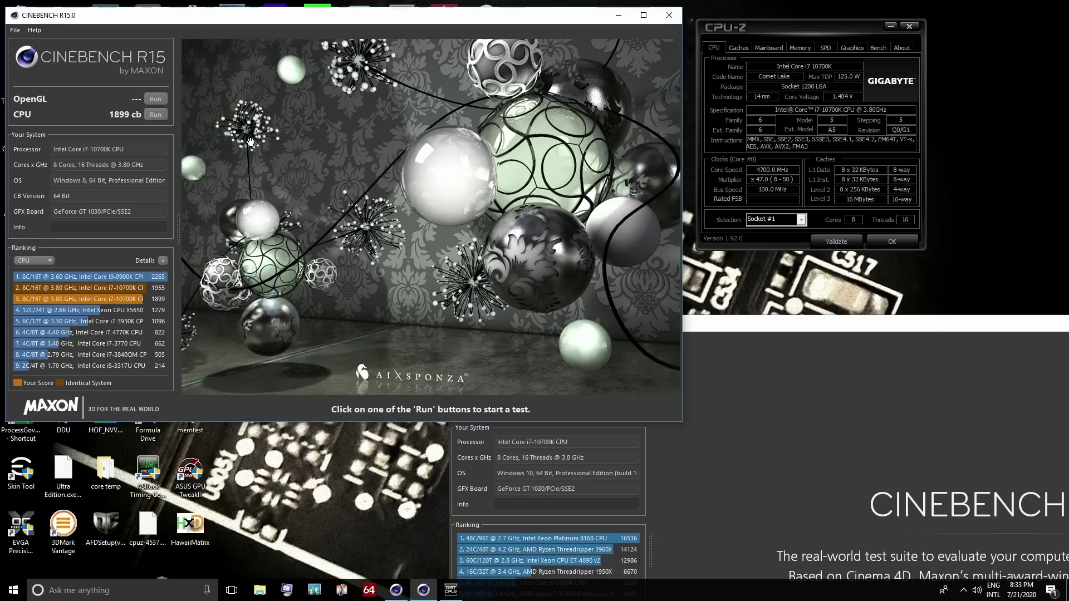
{"action": "left_click", "coordinate": [673, 12]}
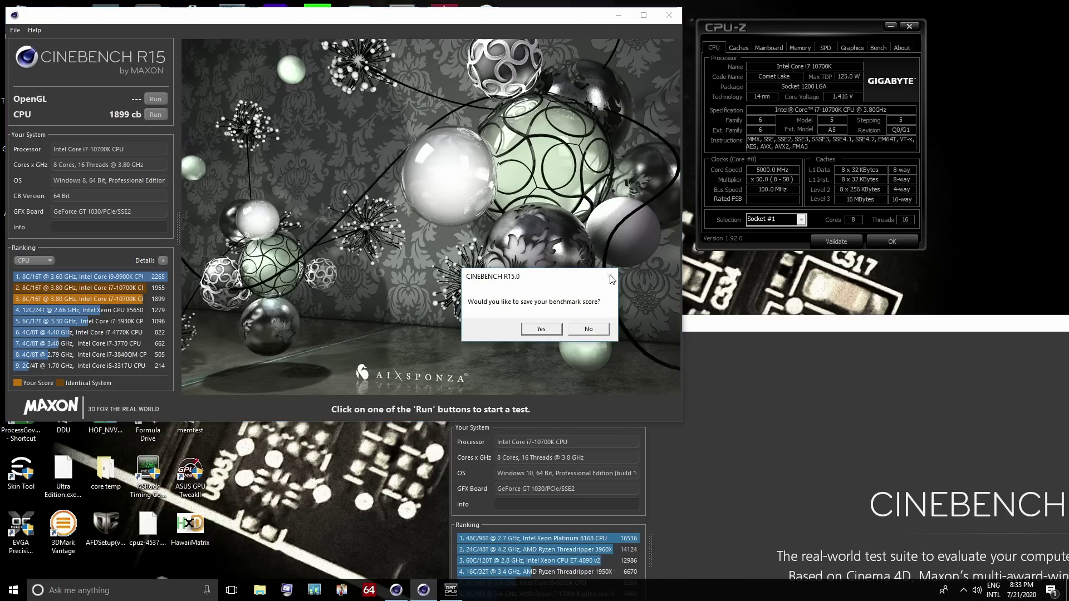
{"action": "left_click", "coordinate": [542, 329]}
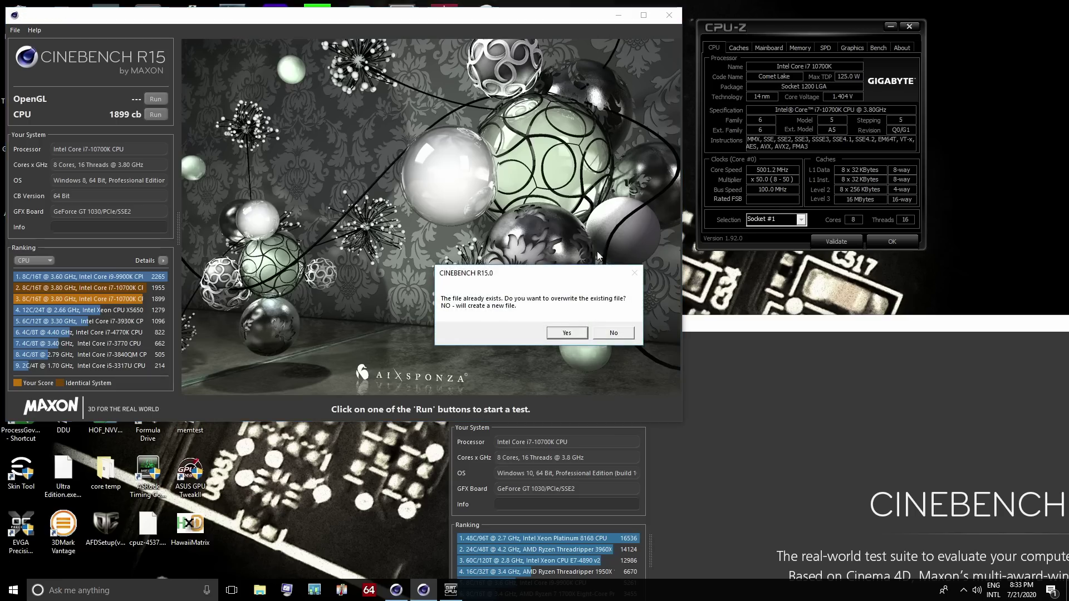
Save the score as a new file, then close Cinebench R20 and CPU-Z.
{"action": "left_click", "coordinate": [628, 333]}
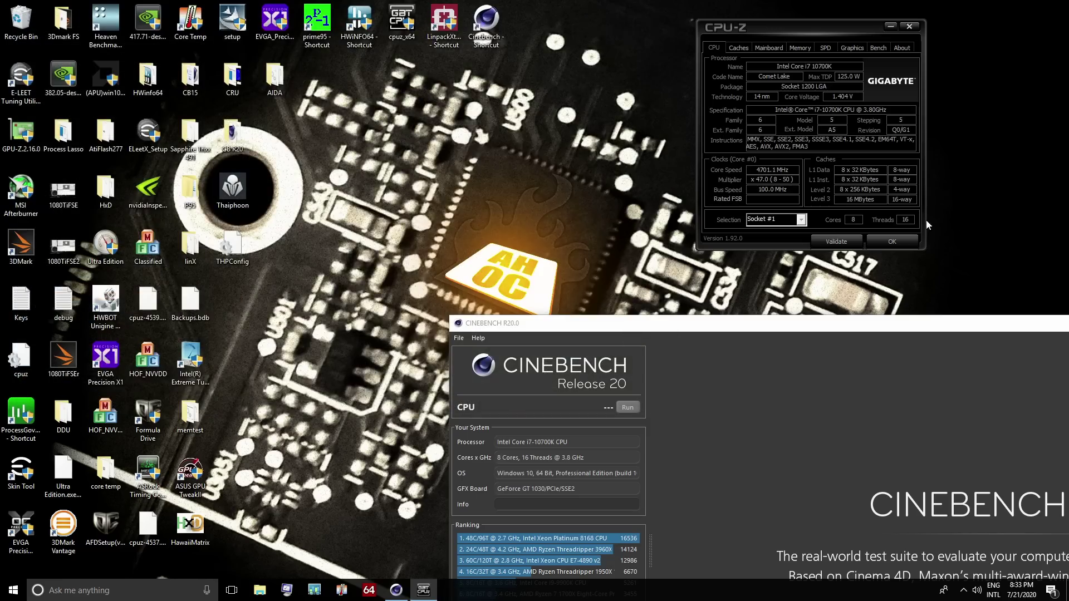
{"action": "left_click_drag", "start_coordinate": [990, 324], "coordinate": [818, 240]}
{"action": "left_click_drag", "start_coordinate": [941, 248], "coordinate": [685, 174]}
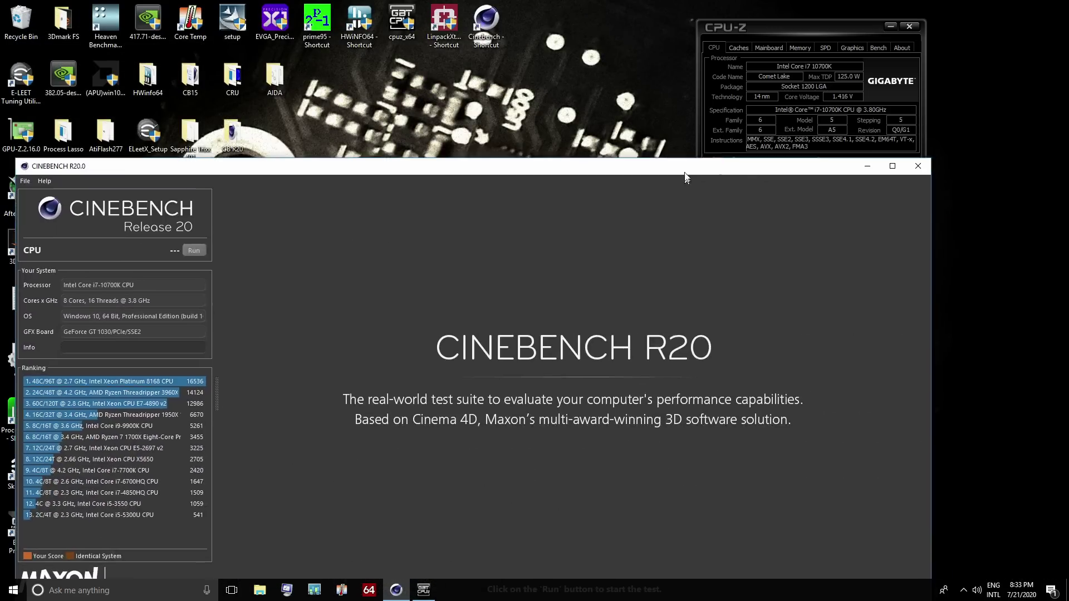
{"action": "left_click", "coordinate": [918, 166]}
{"action": "left_click", "coordinate": [909, 26]}
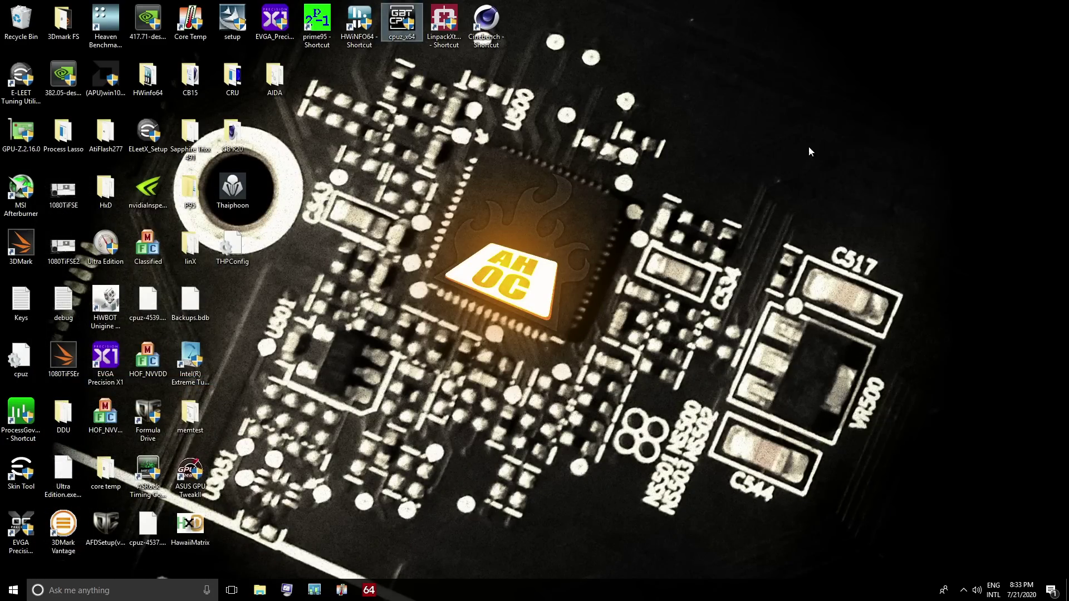
Restart Windows from the Start menu's power options.
{"action": "left_click", "coordinate": [13, 590]}
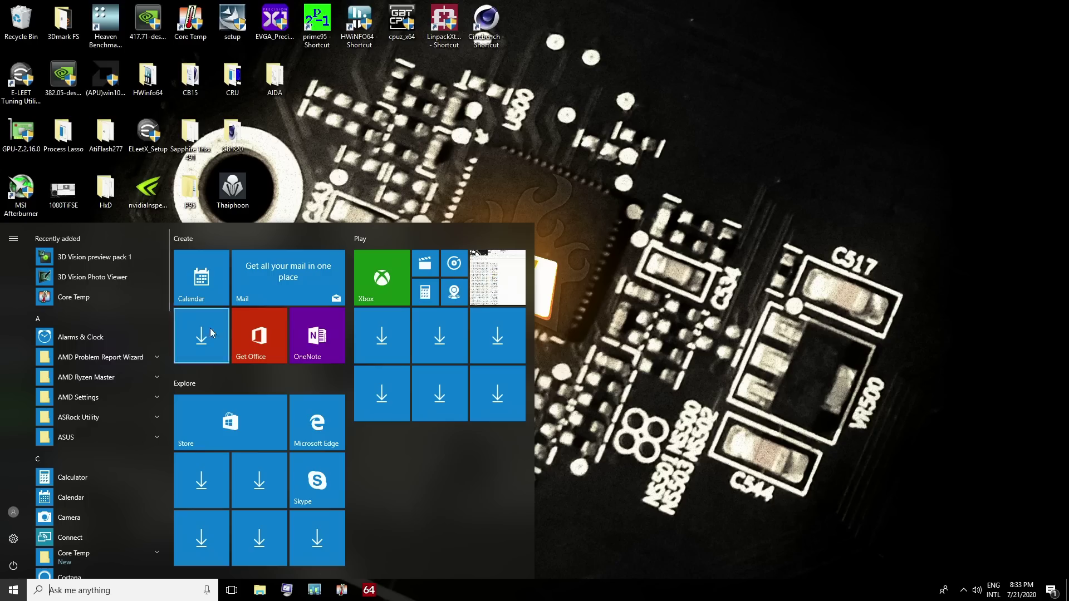
{"action": "left_click", "coordinate": [13, 565]}
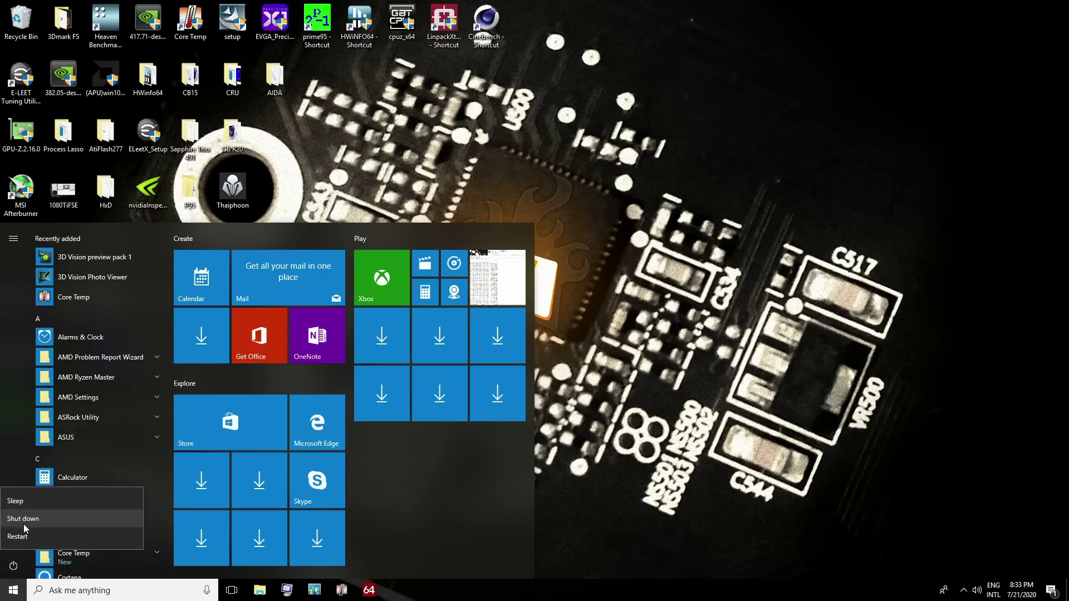
{"action": "left_click", "coordinate": [26, 534]}
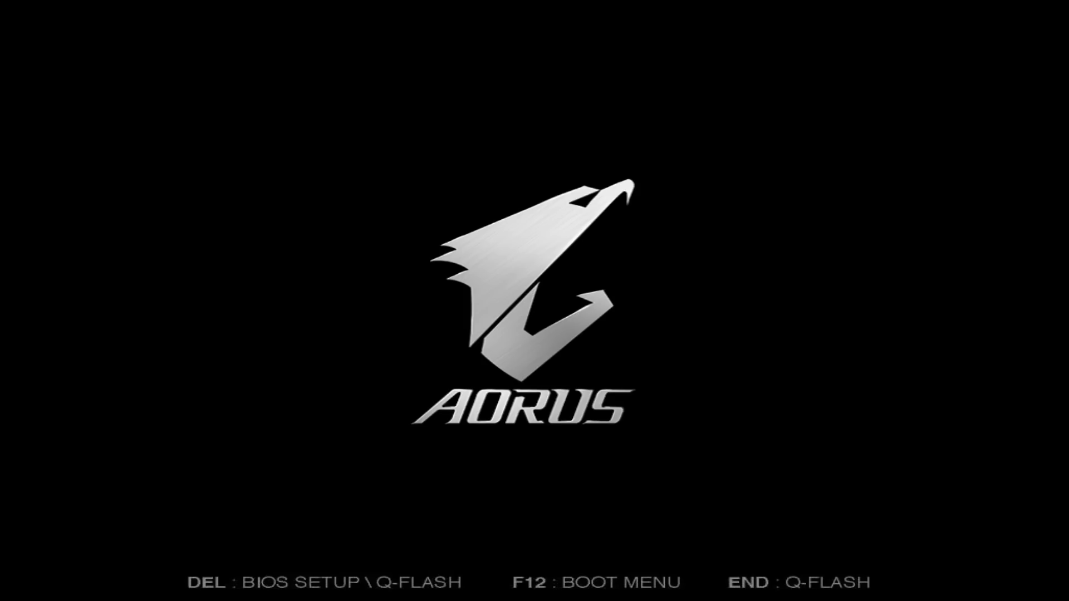
Enter the AORUS BIOS setup with Delete during boot, landing on the CPU tuning list.
{"action": "key", "text": "Delete"}
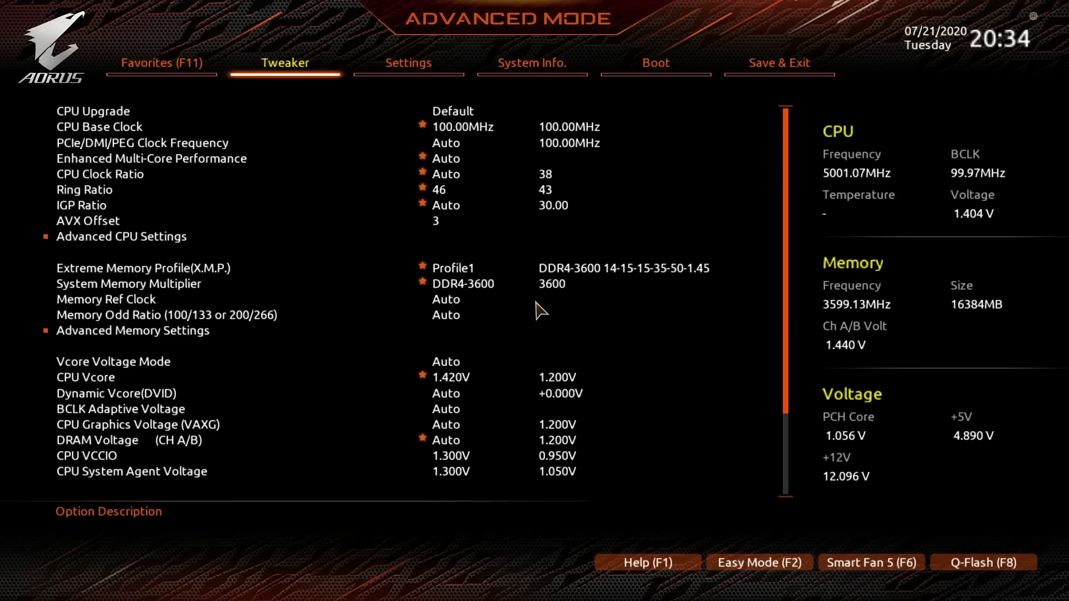